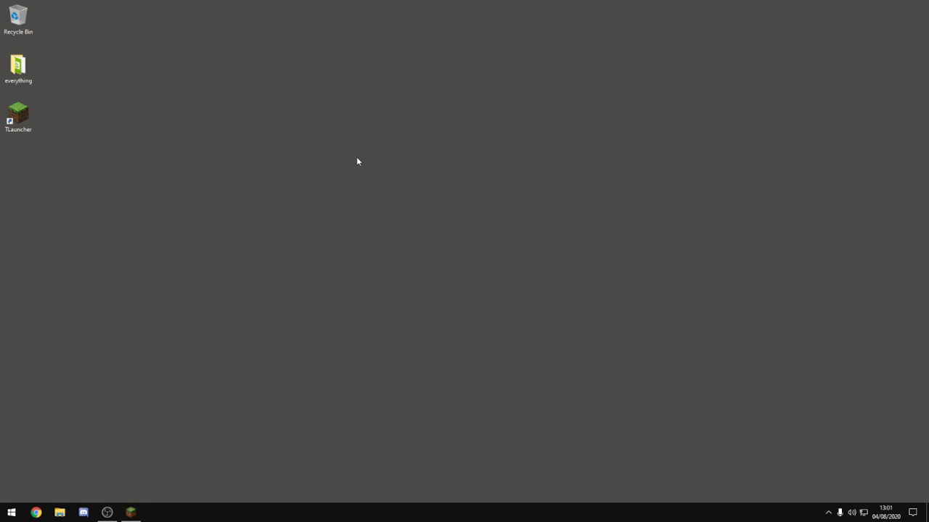
Search the Start menu for 'stream', then dismiss the search results
{"action": "left_click", "coordinate": [11, 512]}
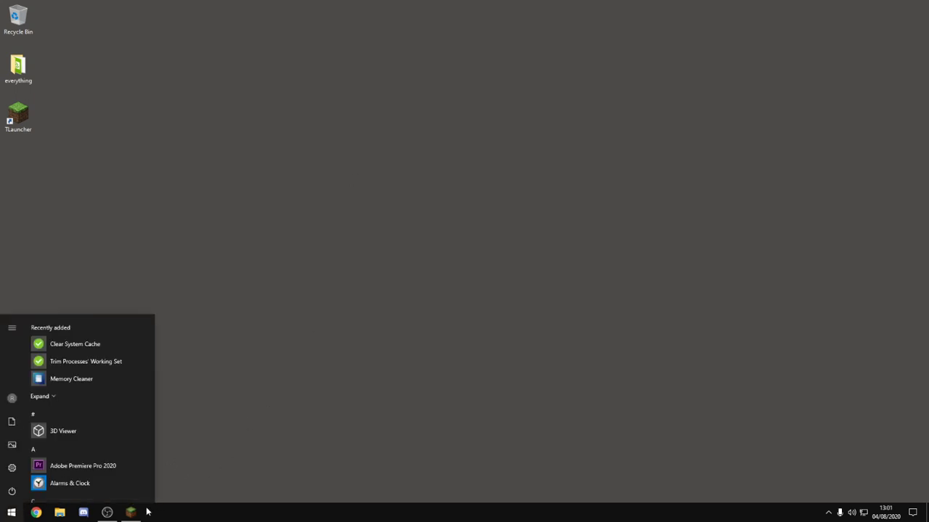
{"action": "left_click", "coordinate": [365, 468]}
{"action": "key", "text": "super"}
{"action": "type", "text": "stream"}
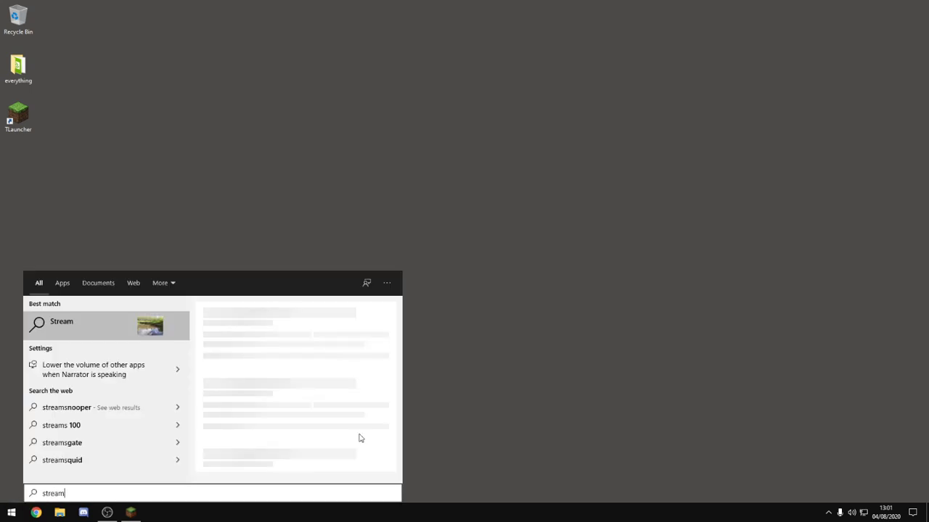
{"action": "left_click", "coordinate": [613, 321]}
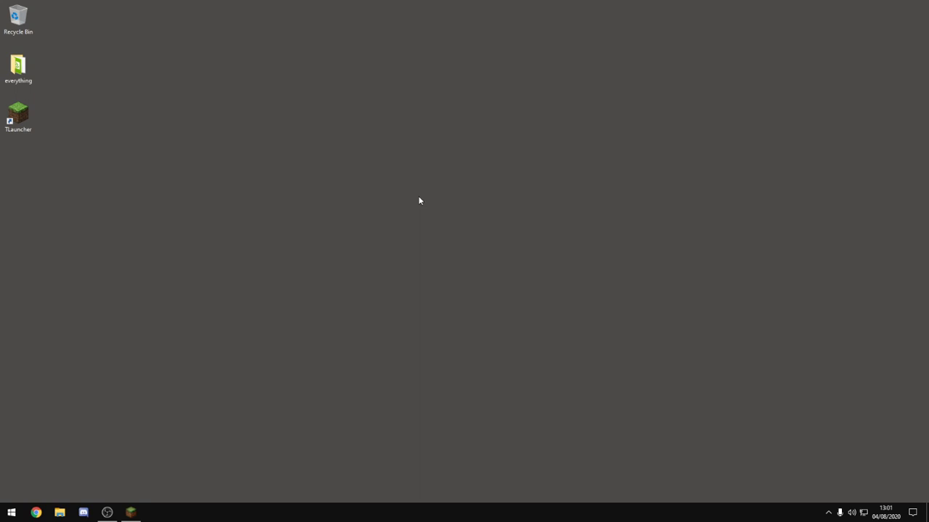
Refresh the desktop twice, then launch NVIDIA Control Panel from the desktop context menu
{"action": "right_click", "coordinate": [439, 249]}
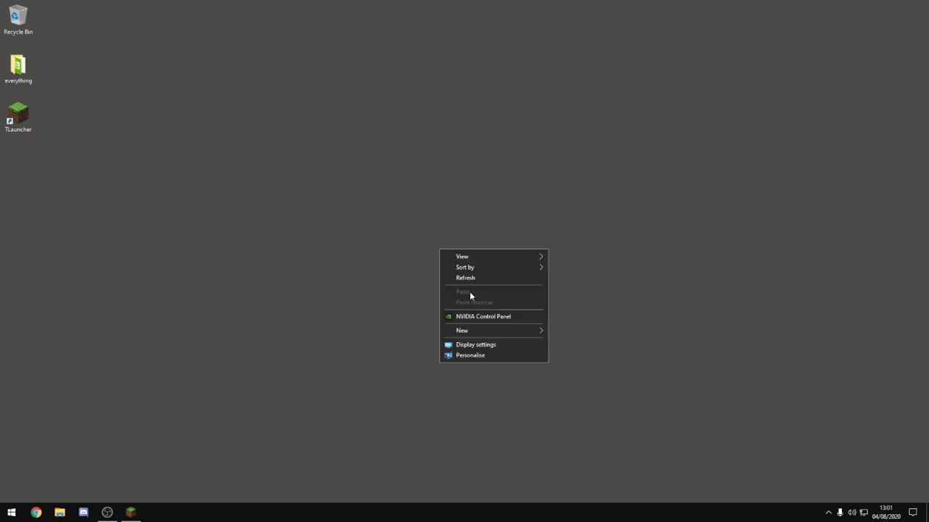
{"action": "left_click", "coordinate": [473, 278]}
{"action": "right_click", "coordinate": [472, 279]}
{"action": "left_click", "coordinate": [480, 308]}
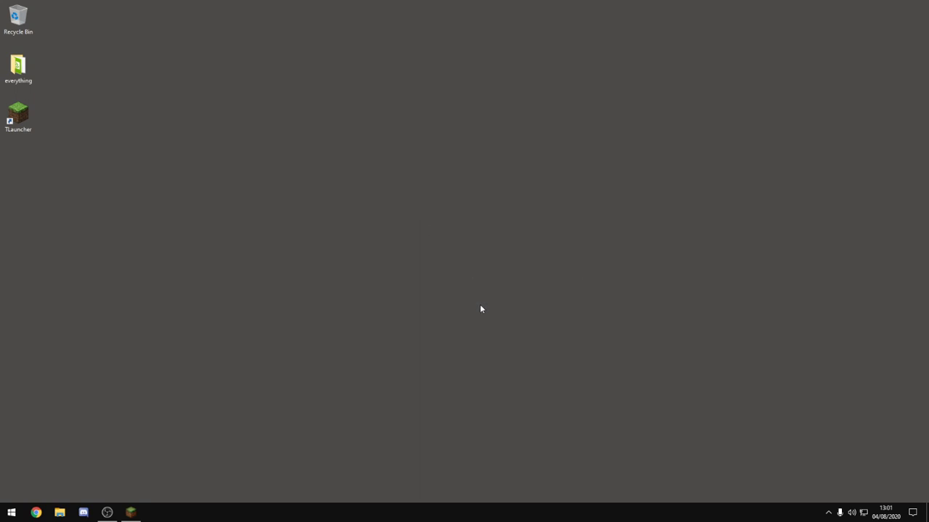
{"action": "right_click", "coordinate": [481, 308]}
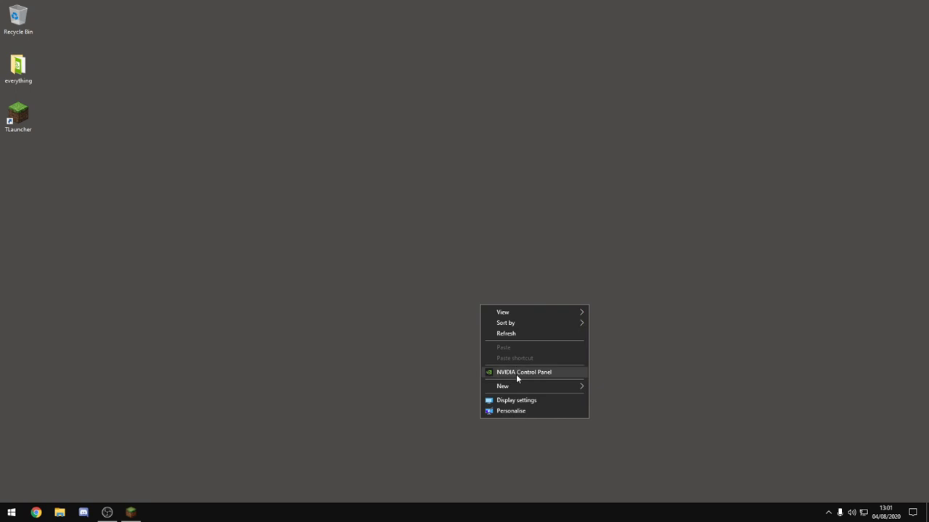
{"action": "left_click", "coordinate": [516, 376]}
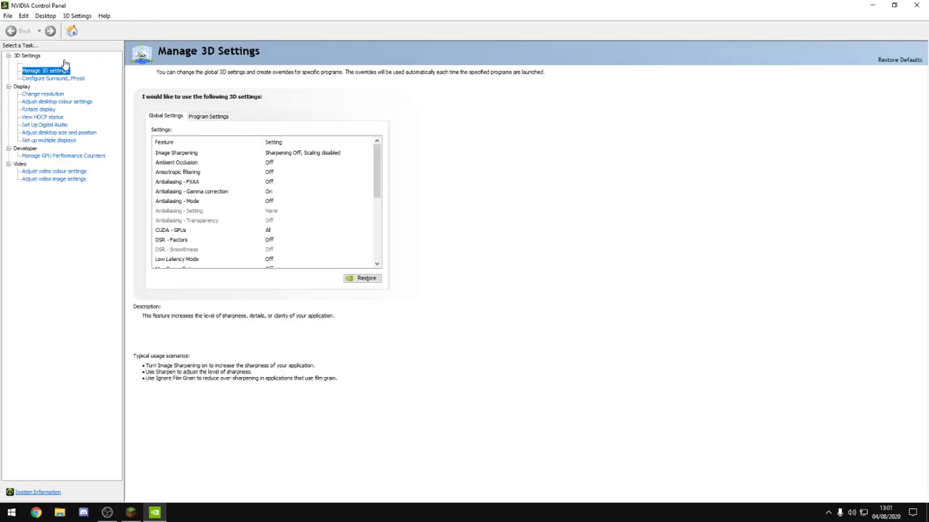
Add Fortnite as a customised program under Program Settings, review its settings, and close the panel
{"action": "left_click", "coordinate": [200, 116]}
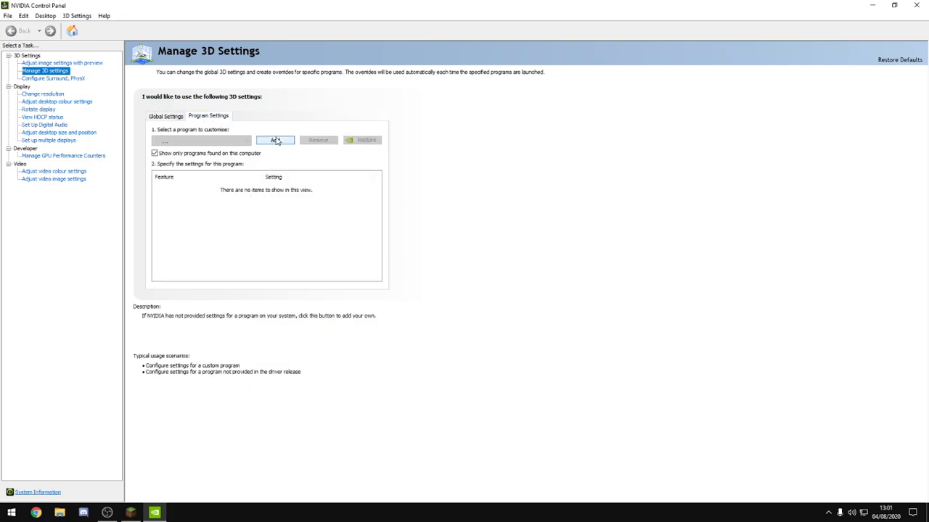
{"action": "left_click", "coordinate": [275, 140]}
{"action": "left_click", "coordinate": [273, 142]}
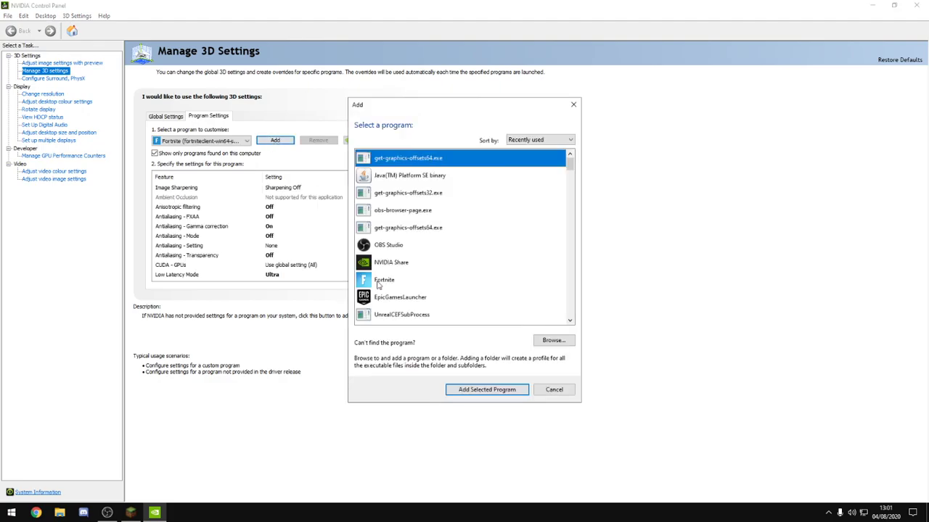
{"action": "left_click", "coordinate": [380, 284]}
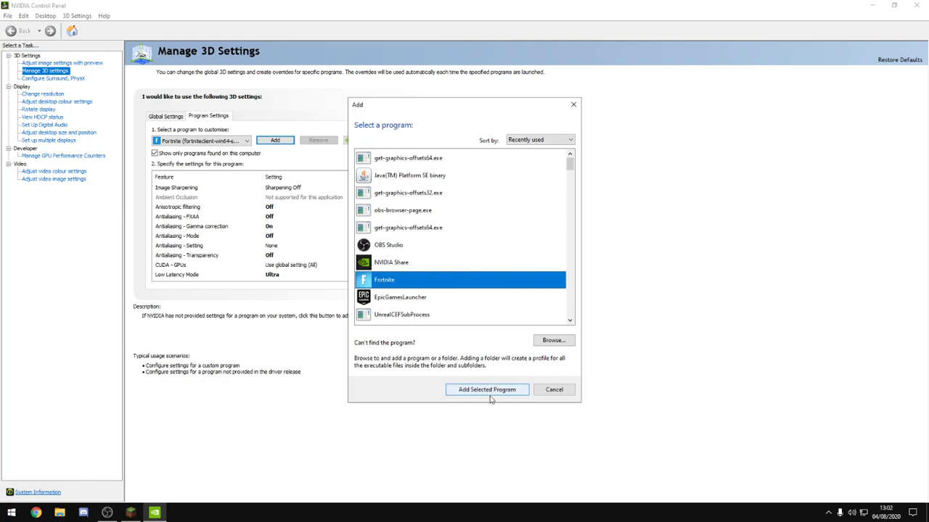
{"action": "left_click", "coordinate": [487, 390]}
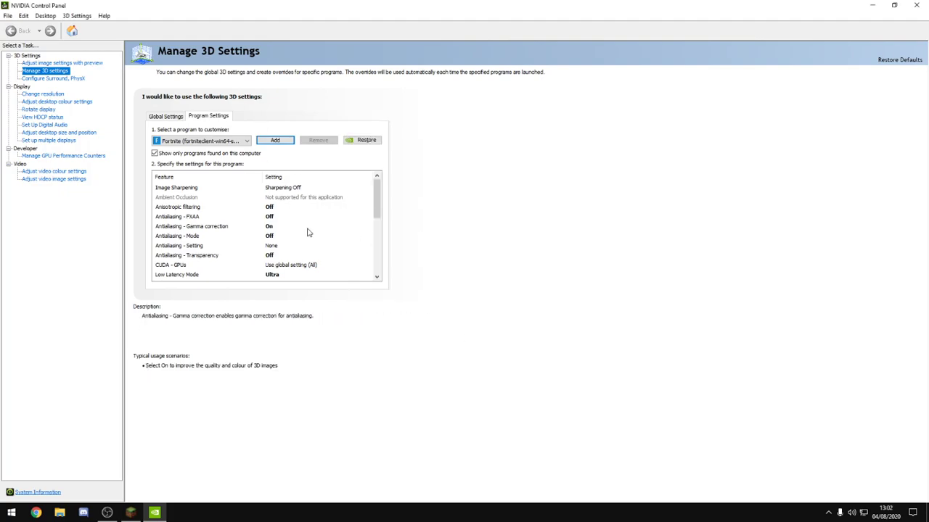
{"action": "left_click_drag", "start_coordinate": [376, 191], "coordinate": [376, 253]}
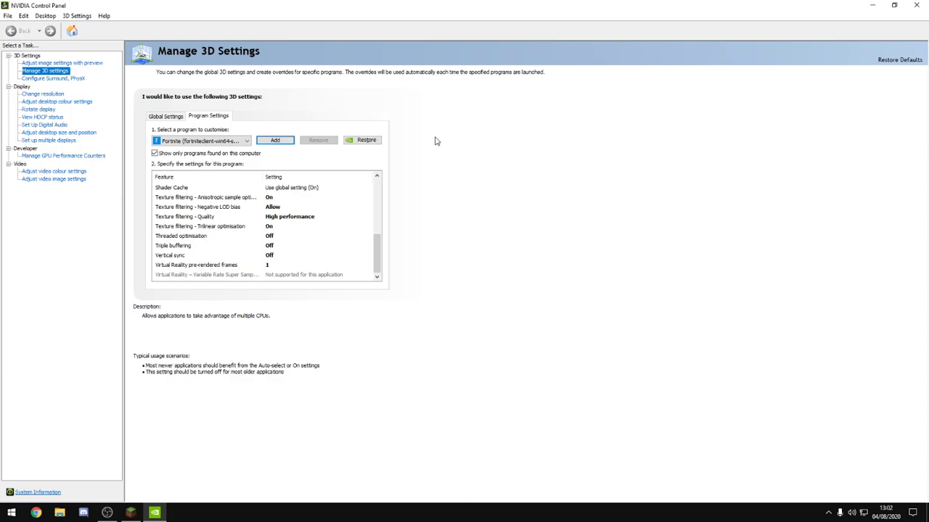
{"action": "left_click", "coordinate": [912, 5]}
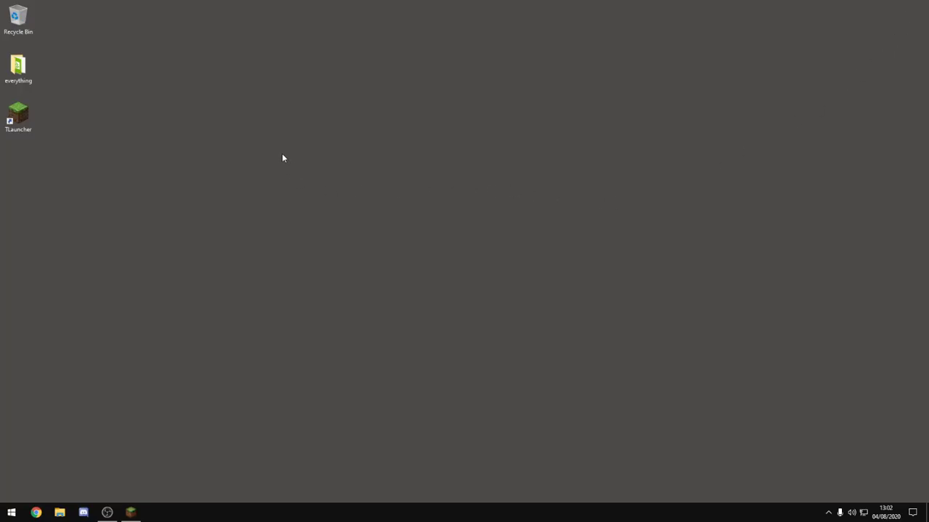
{"action": "key", "text": "super"}
{"action": "type", "text": "settings"}
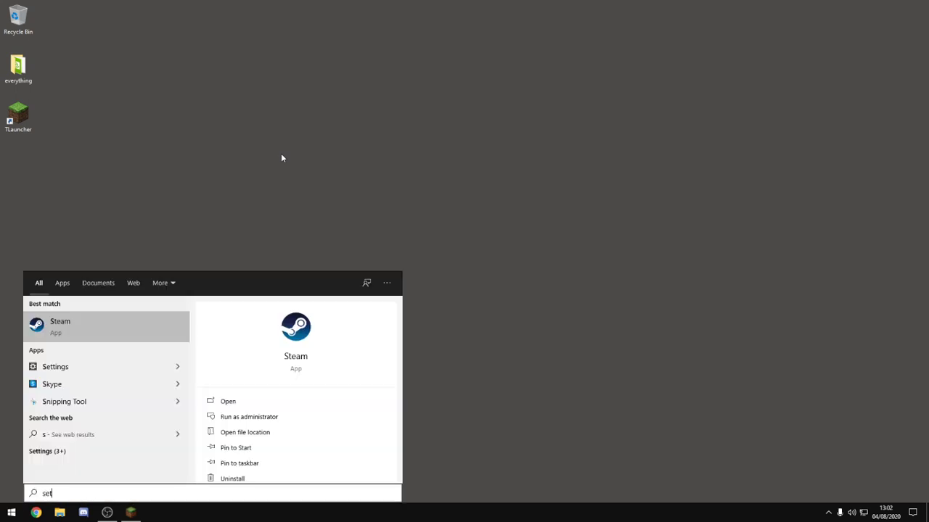
{"action": "key", "text": "Return"}
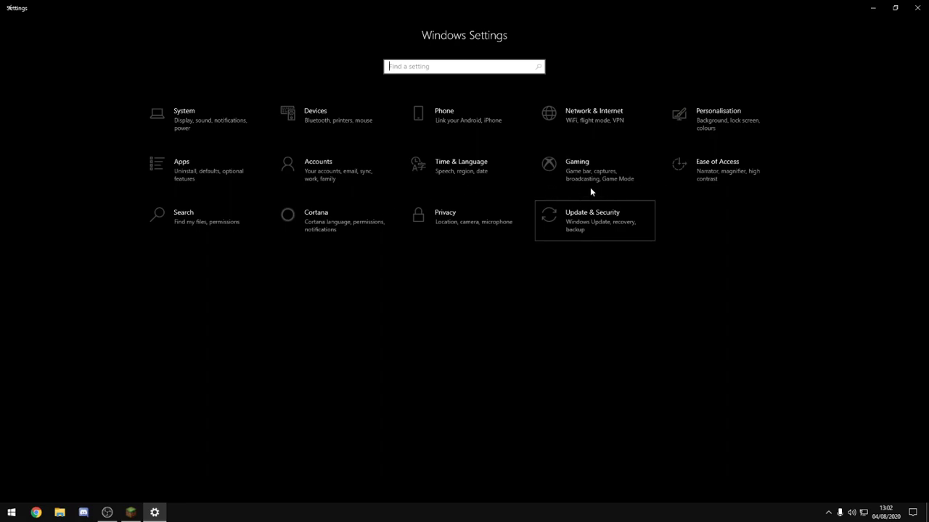
{"action": "left_click", "coordinate": [580, 217]}
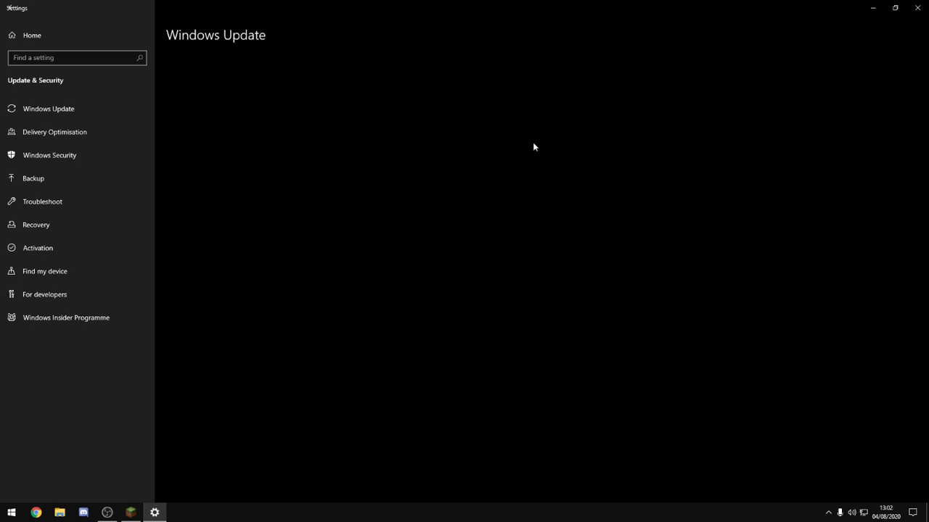
{"action": "left_click", "coordinate": [10, 8]}
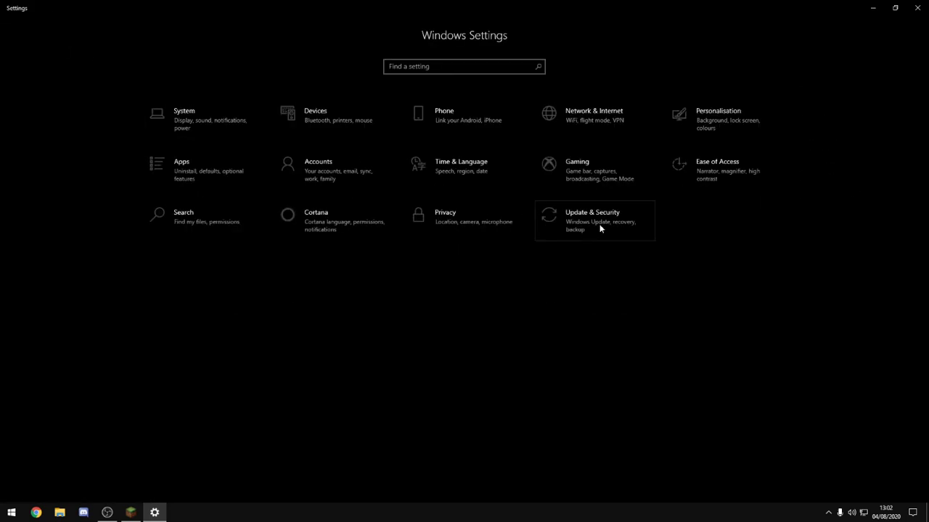
{"action": "left_click", "coordinate": [573, 164]}
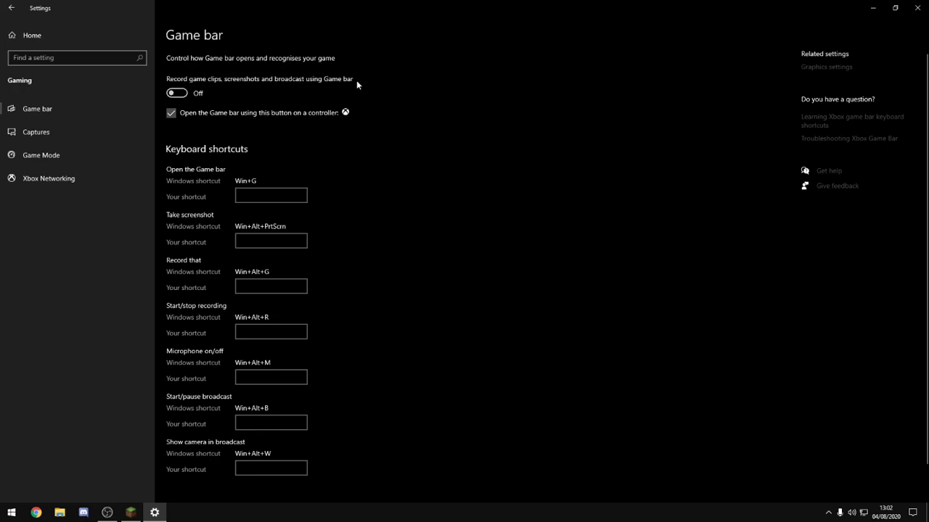
{"action": "left_click", "coordinate": [67, 126]}
{"action": "left_click", "coordinate": [101, 155]}
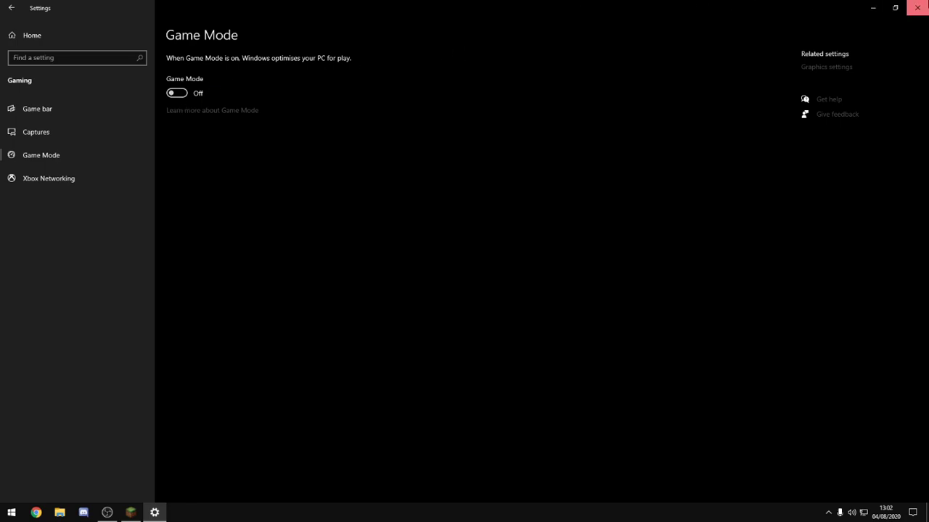
{"action": "left_click", "coordinate": [916, 7]}
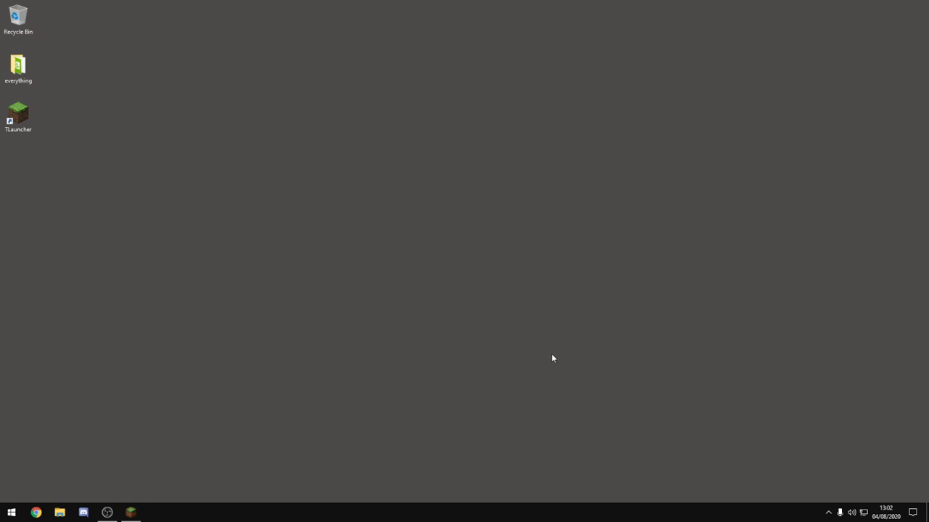
Run %appdata% from the Run box
{"action": "key", "text": "super+r"}
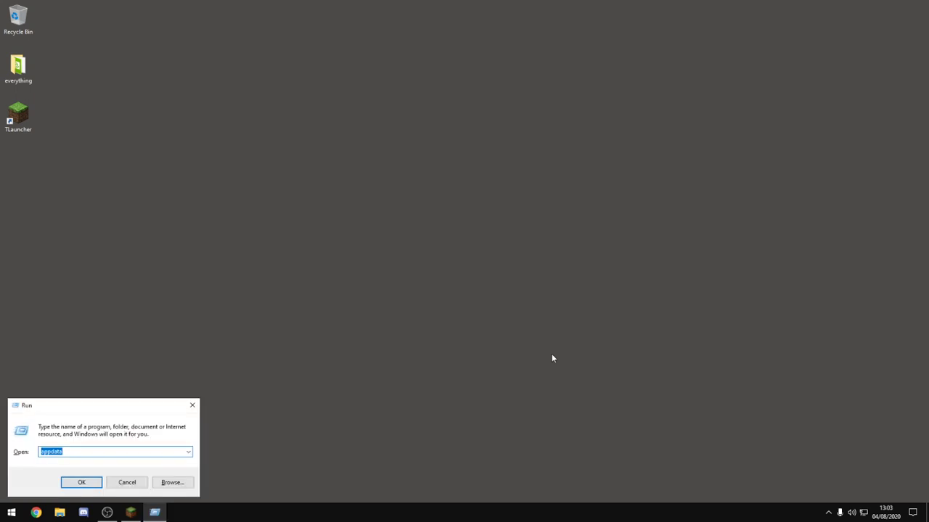
{"action": "key", "text": "BackSpace"}
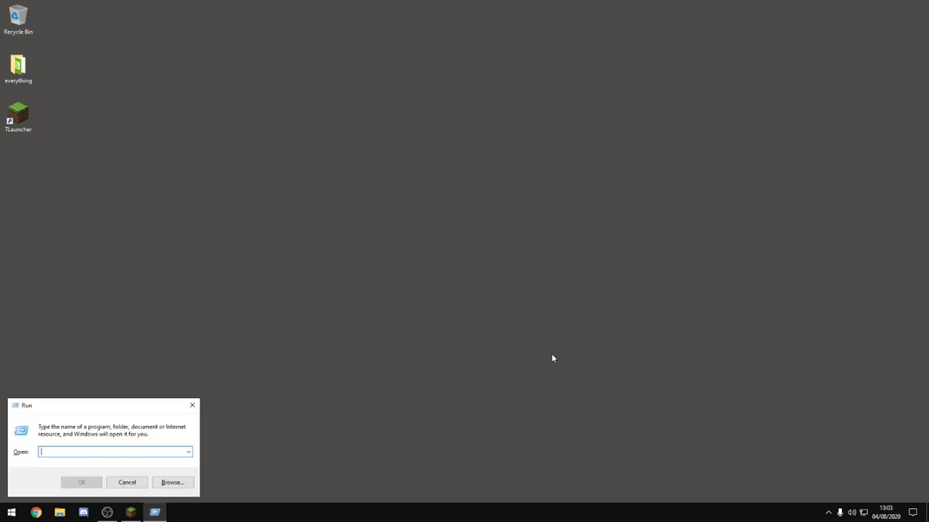
{"action": "type", "text": "%appdata%"}
{"action": "key", "text": "Return"}
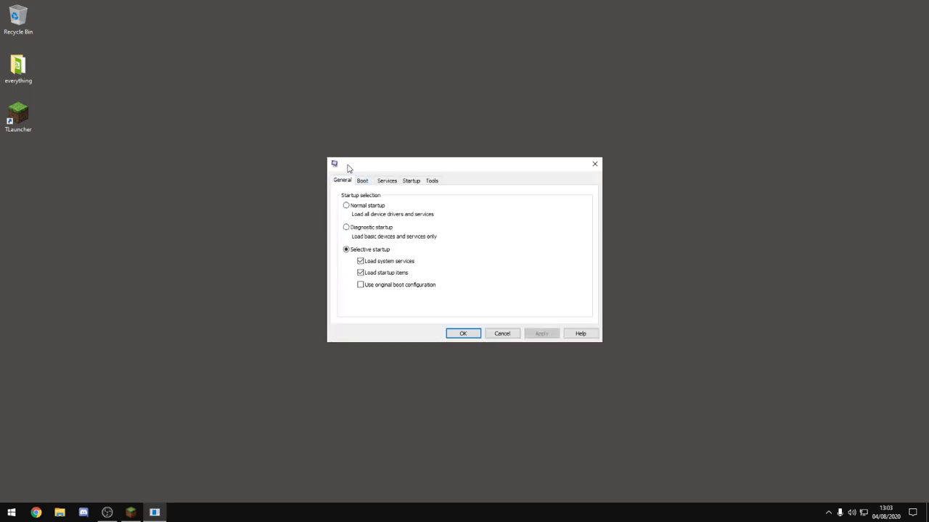
In the Boot tab's advanced options, limit the number of processors to 4
{"action": "left_click_drag", "start_coordinate": [348, 167], "coordinate": [366, 164]}
{"action": "left_click", "coordinate": [382, 179]}
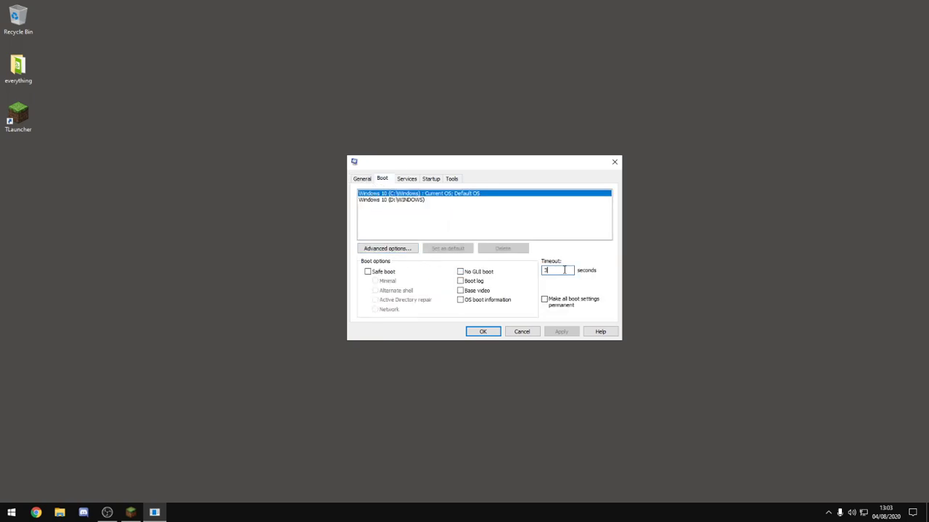
{"action": "left_click", "coordinate": [384, 249]}
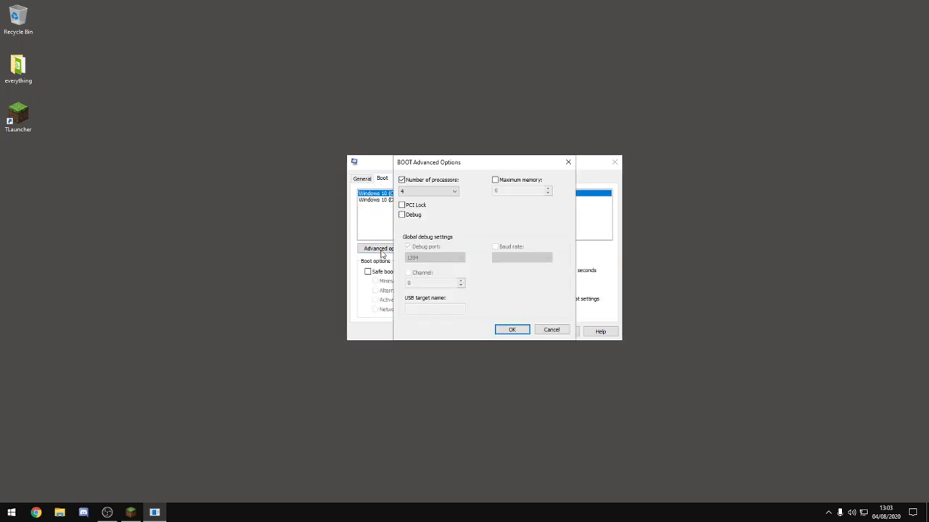
{"action": "left_click", "coordinate": [402, 180]}
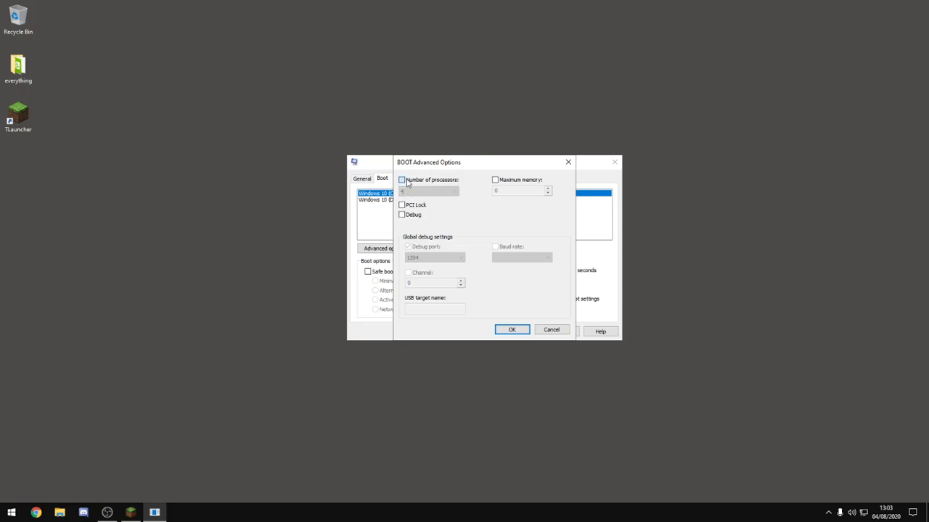
{"action": "left_click", "coordinate": [405, 192]}
{"action": "left_click", "coordinate": [403, 201]}
{"action": "left_click", "coordinate": [402, 215]}
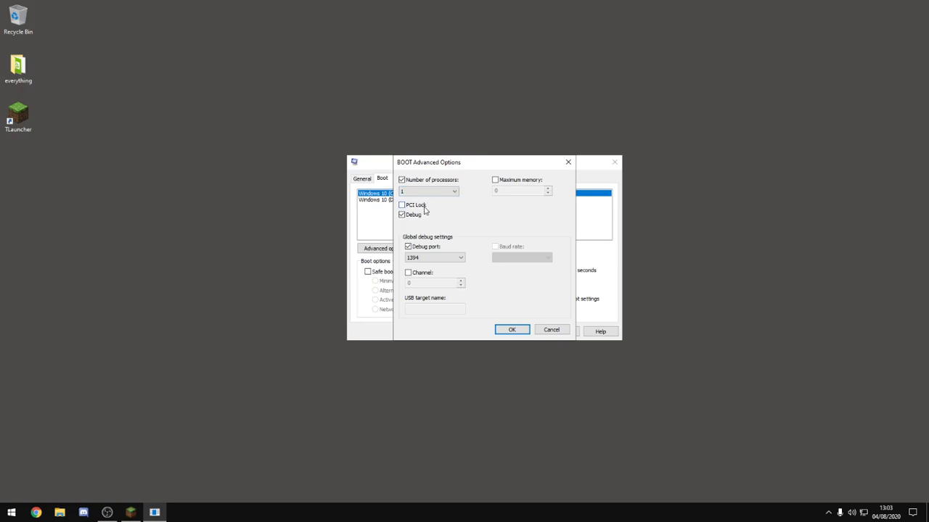
{"action": "left_click", "coordinate": [402, 180]}
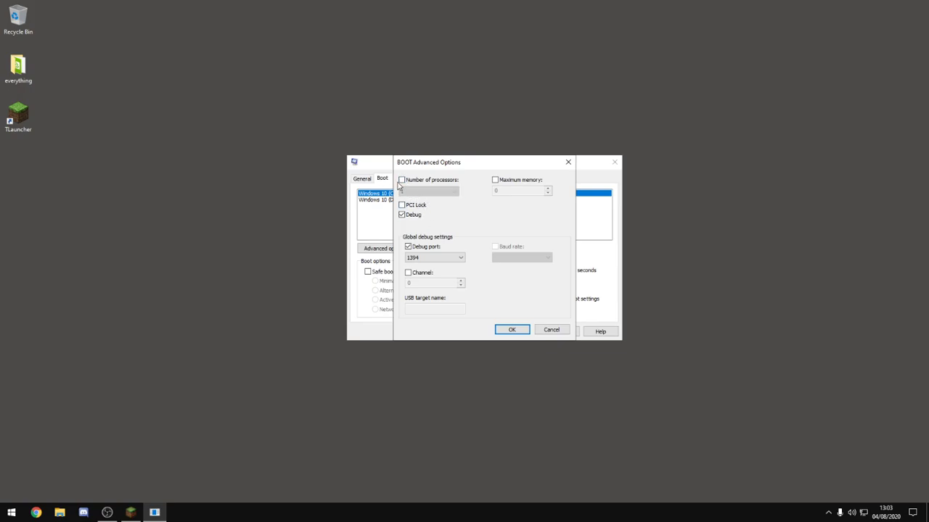
{"action": "left_click", "coordinate": [401, 180]}
{"action": "left_click", "coordinate": [404, 192]}
{"action": "left_click", "coordinate": [407, 219]}
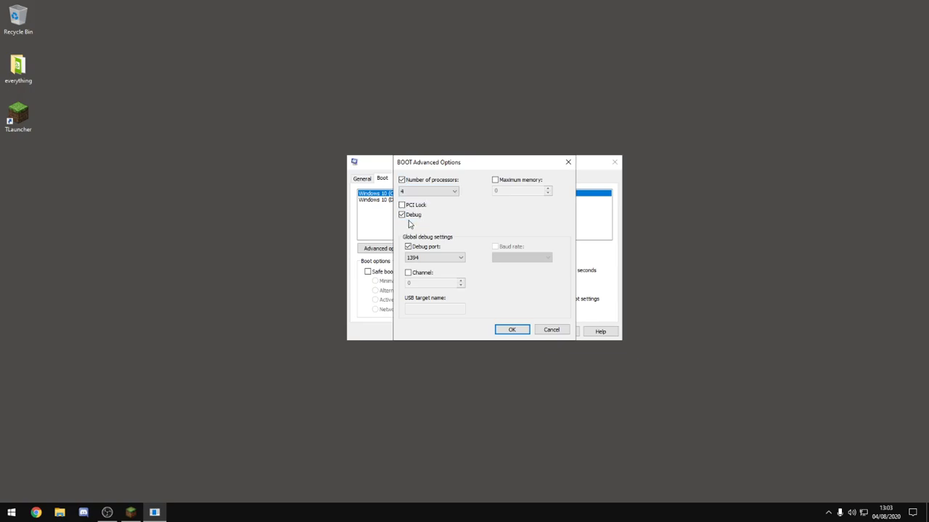
{"action": "left_click", "coordinate": [406, 192]}
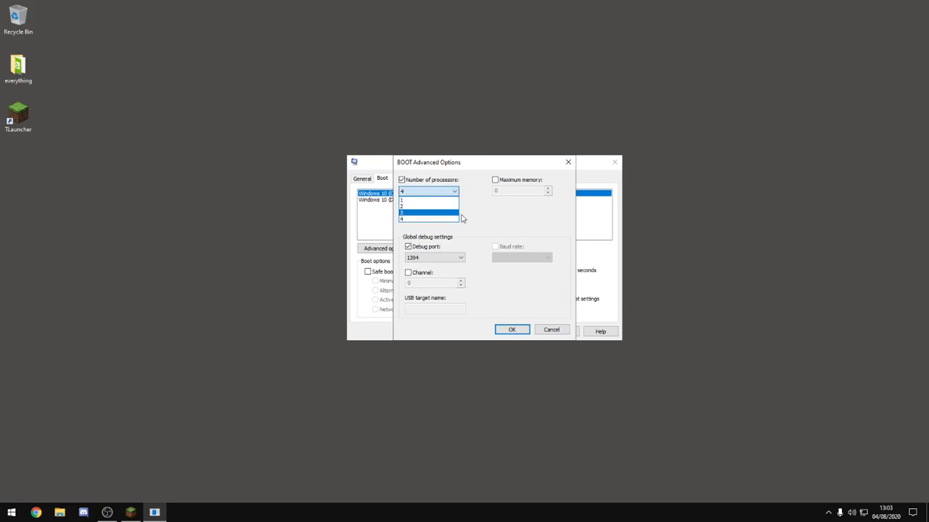
{"action": "left_click", "coordinate": [488, 219]}
Cap maximum memory at 8192 MB, apply the boot changes, and dismiss the Secure Boot warning
{"action": "left_click", "coordinate": [496, 181]}
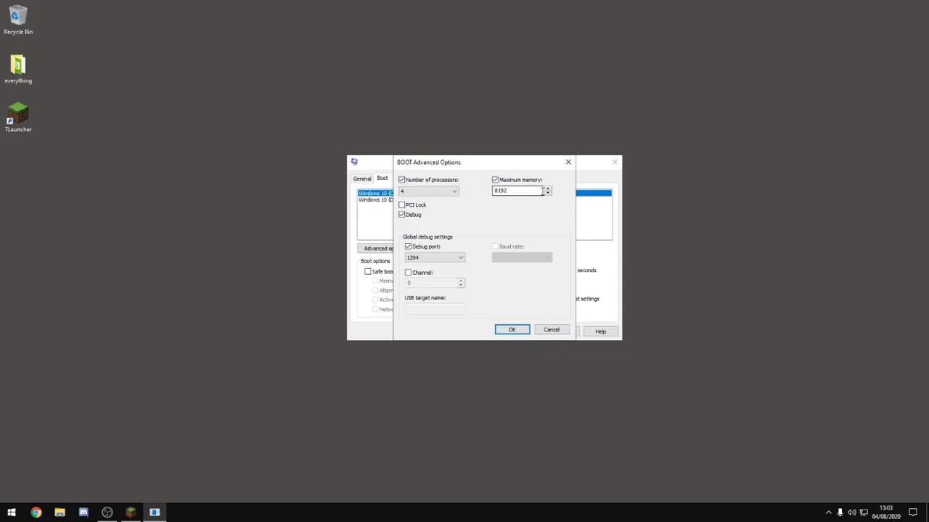
{"action": "left_click", "coordinate": [519, 329]}
{"action": "left_click", "coordinate": [562, 333]}
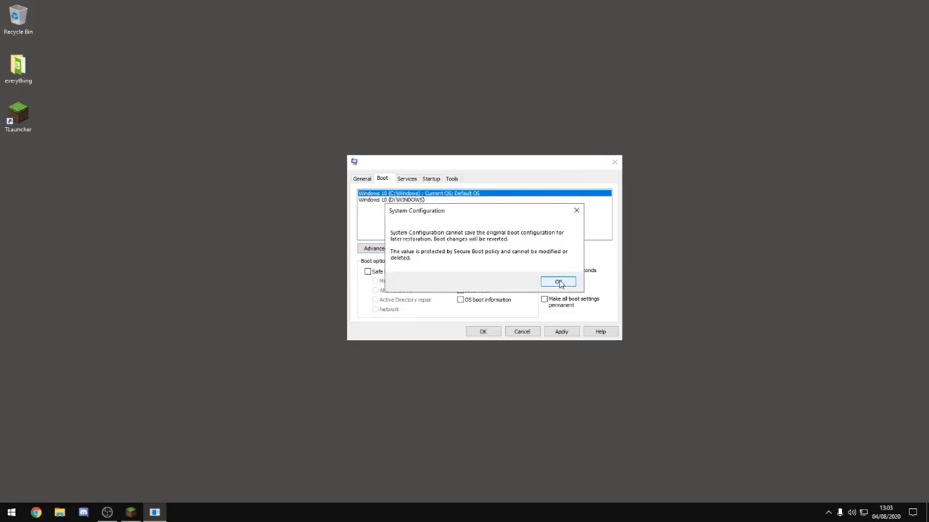
{"action": "left_click", "coordinate": [559, 282]}
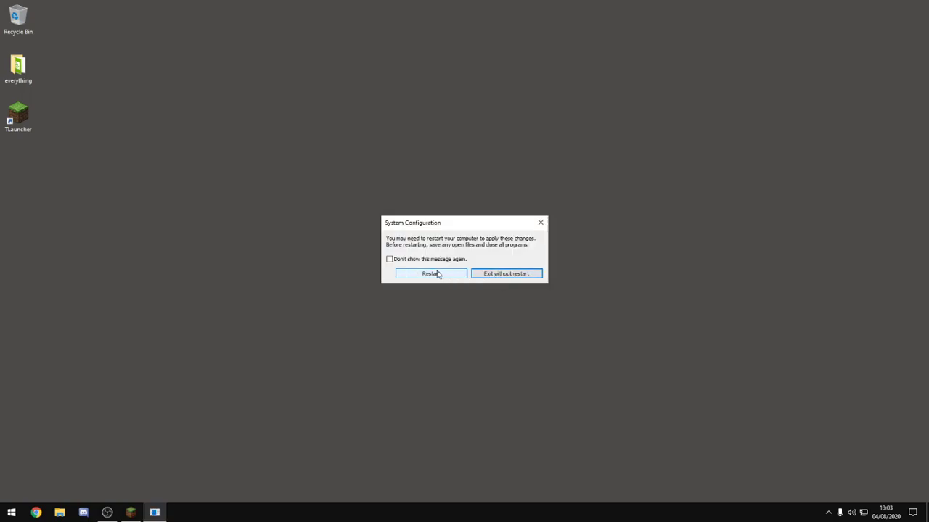
Exit System Configuration without restarting and open This PC's system properties via search
{"action": "left_click", "coordinate": [504, 276]}
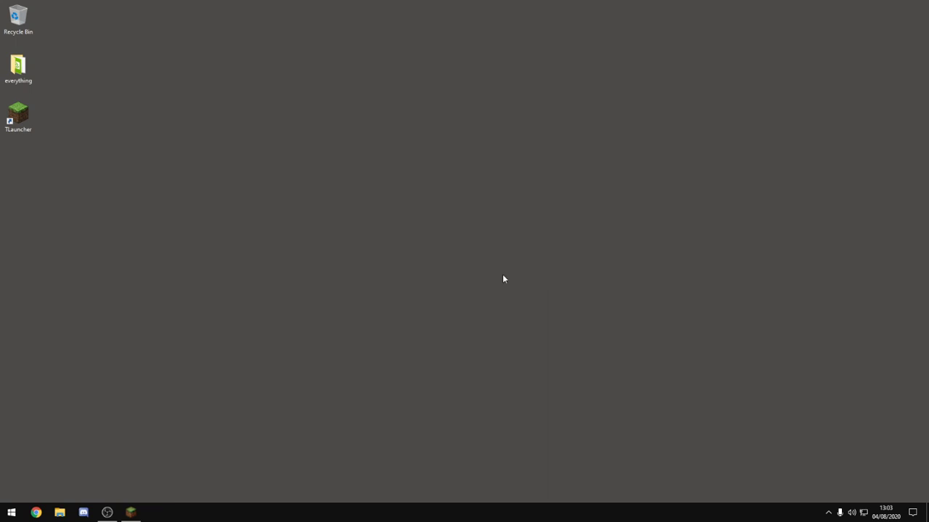
{"action": "key", "text": "super"}
{"action": "type", "text": "this"}
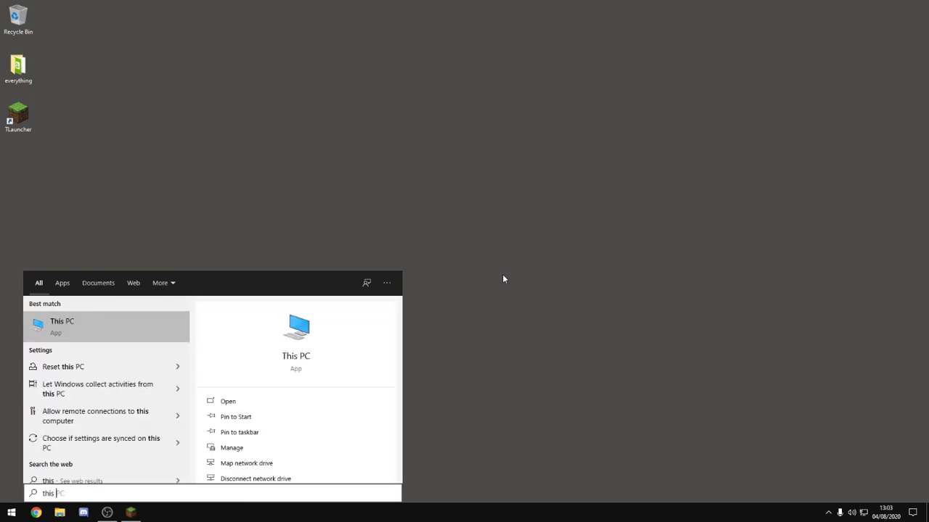
{"action": "key", "text": "Return"}
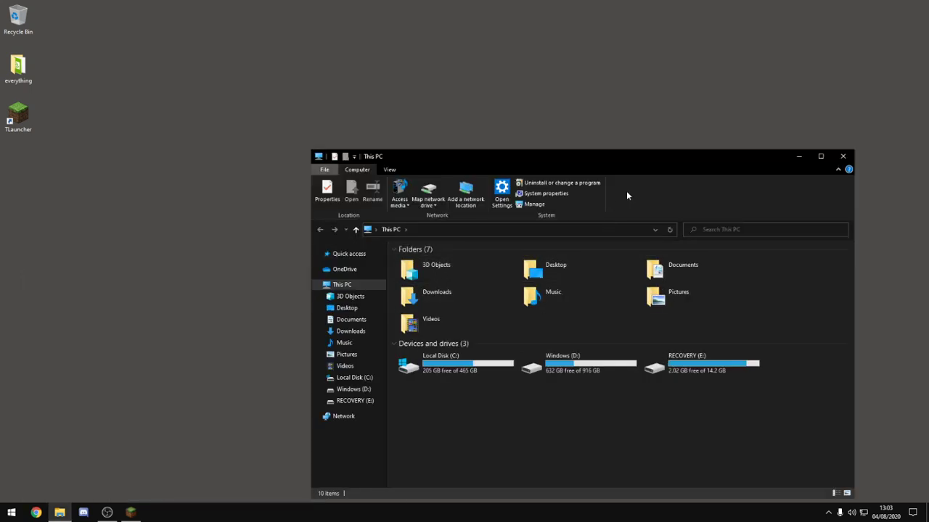
{"action": "left_click_drag", "start_coordinate": [605, 151], "coordinate": [508, 63]}
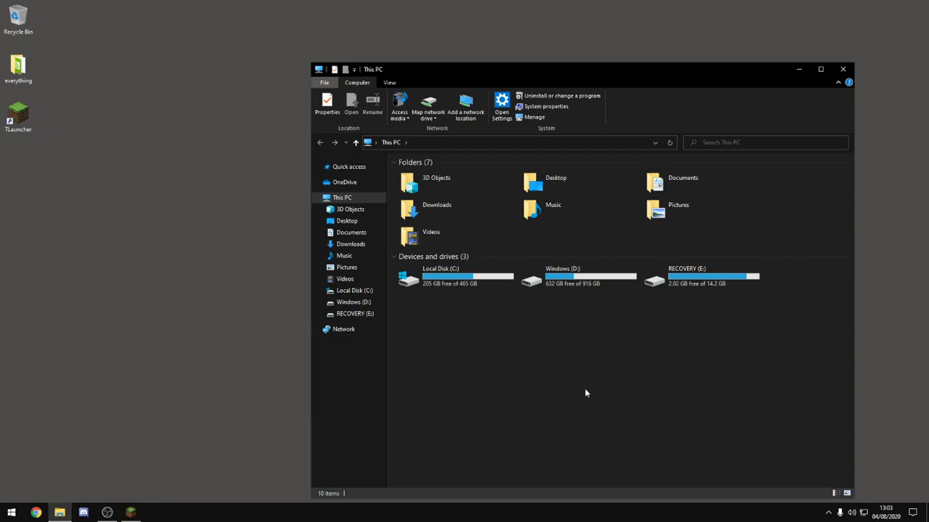
{"action": "right_click", "coordinate": [563, 383]}
{"action": "left_click", "coordinate": [586, 474]}
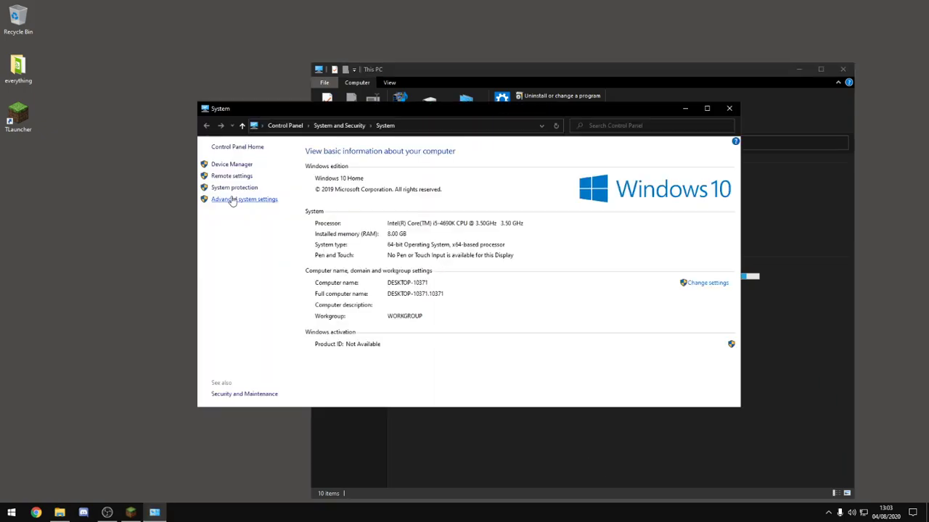
Set visual effects to best performance, re-enabling only smooth screen-font edges and thumbnails
{"action": "left_click", "coordinate": [233, 199]}
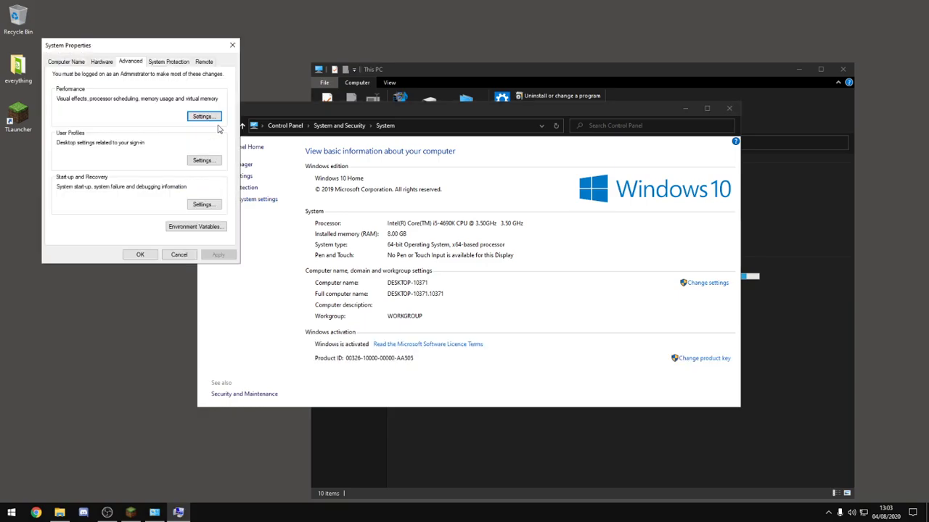
{"action": "left_click", "coordinate": [203, 117]}
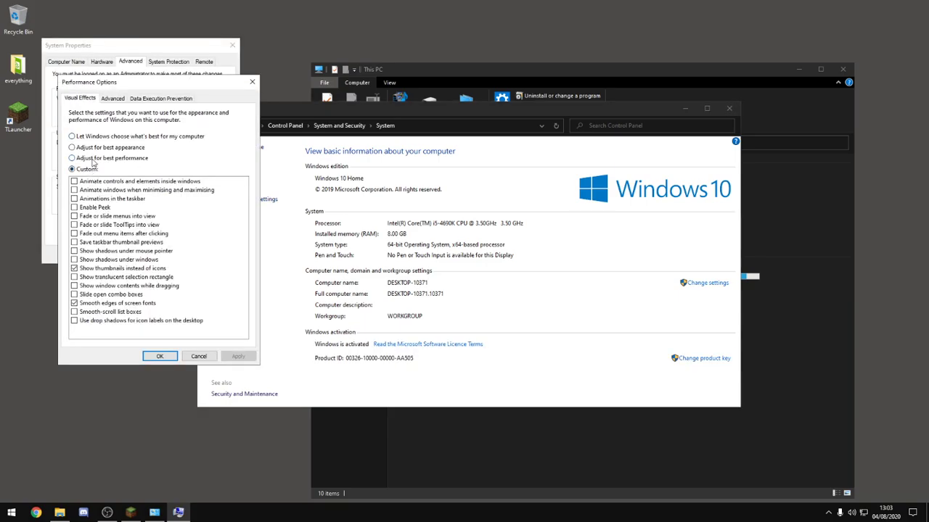
{"action": "left_click", "coordinate": [94, 149]}
{"action": "left_click", "coordinate": [75, 303]}
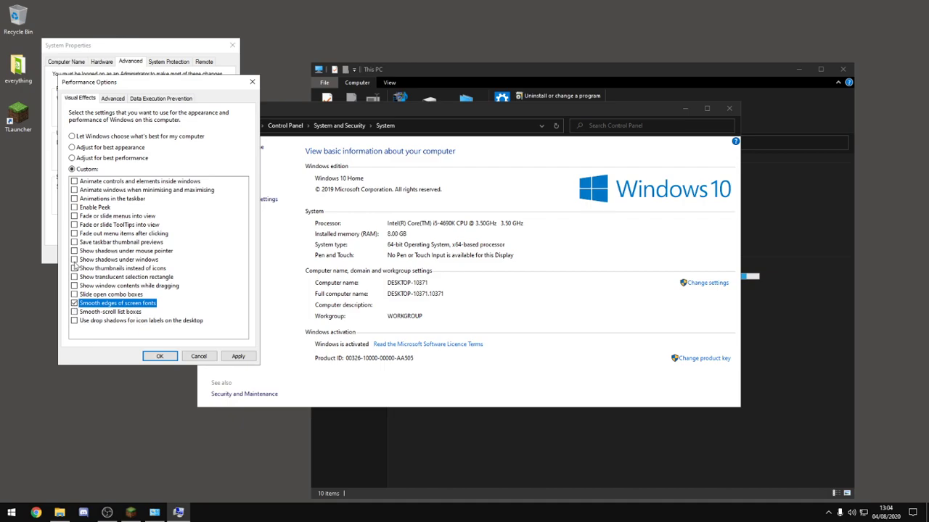
{"action": "left_click", "coordinate": [74, 268]}
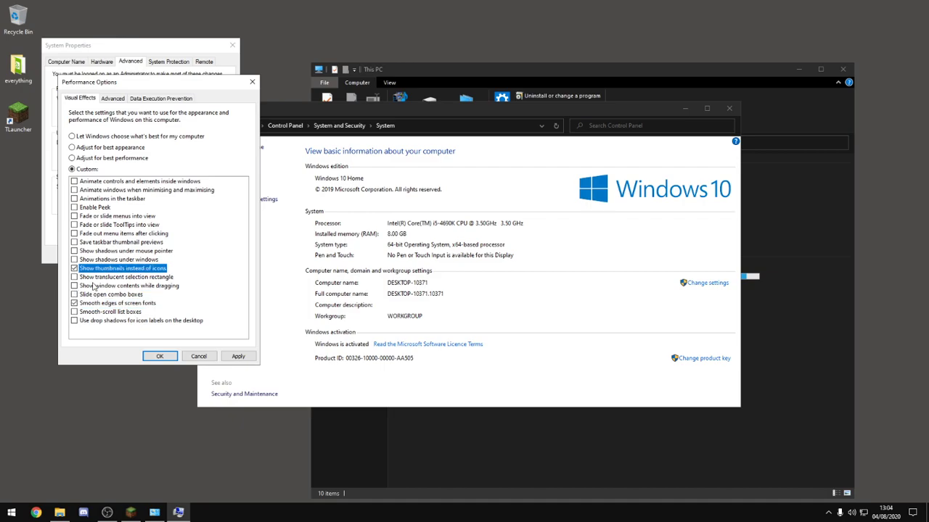
{"action": "left_click", "coordinate": [237, 357]}
{"action": "left_click", "coordinate": [158, 356]}
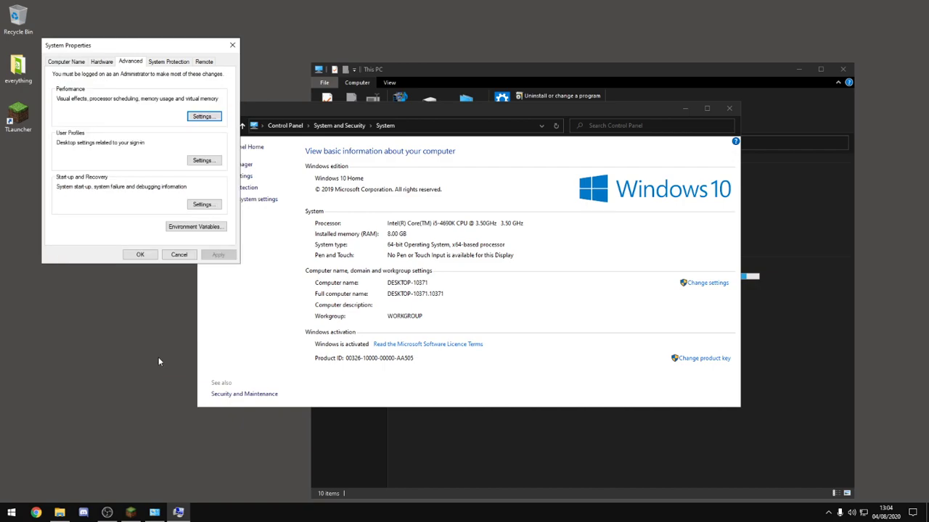
Close System Properties, the System window and This PC
{"action": "left_click", "coordinate": [138, 257]}
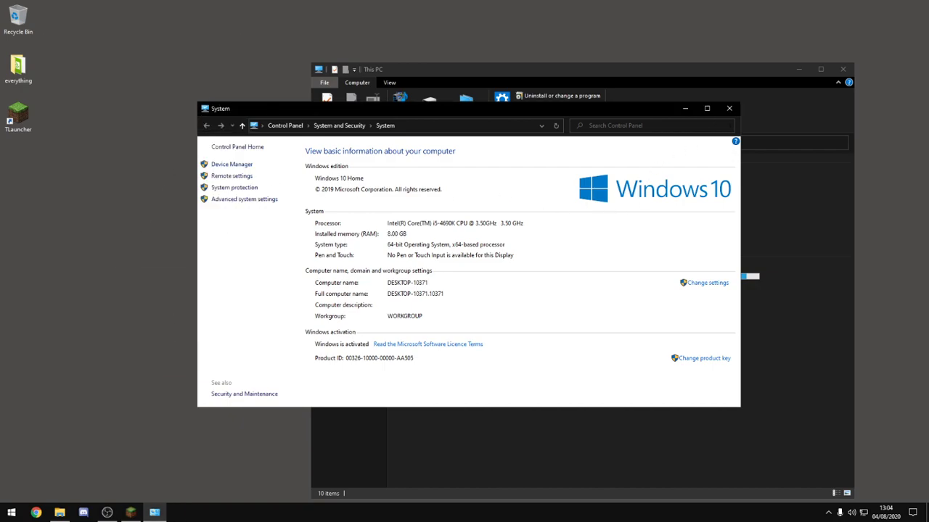
{"action": "left_click", "coordinate": [729, 110]}
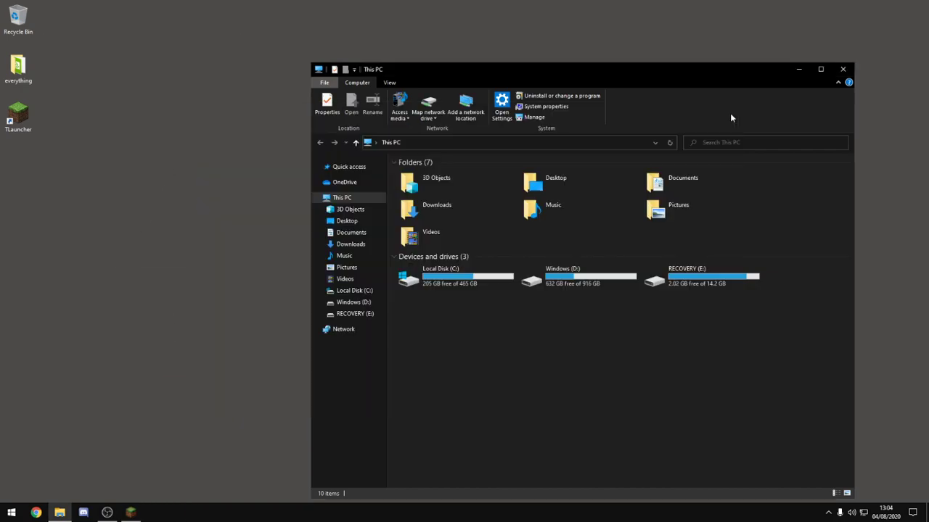
{"action": "left_click", "coordinate": [839, 73]}
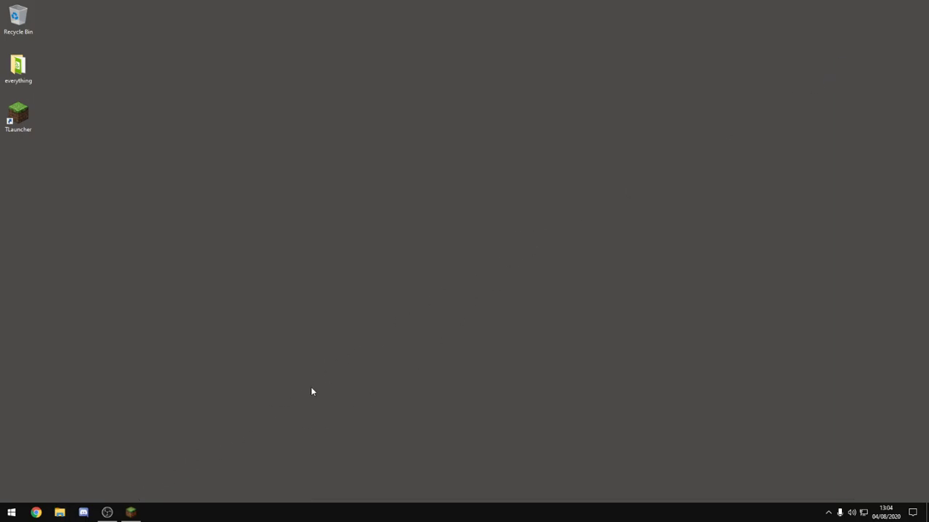
Bring OBS back and open Settings, browsing the pages to reach Output
{"action": "left_click", "coordinate": [106, 512]}
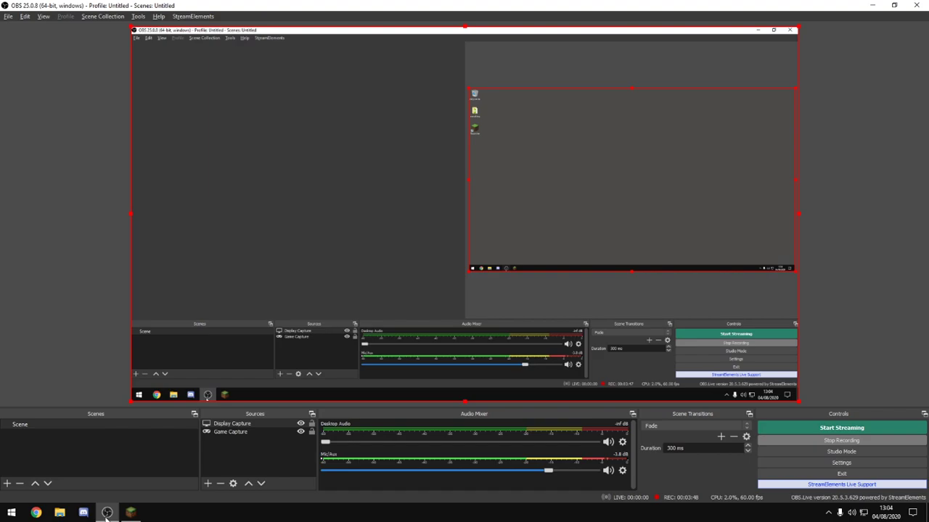
{"action": "left_click", "coordinate": [816, 462]}
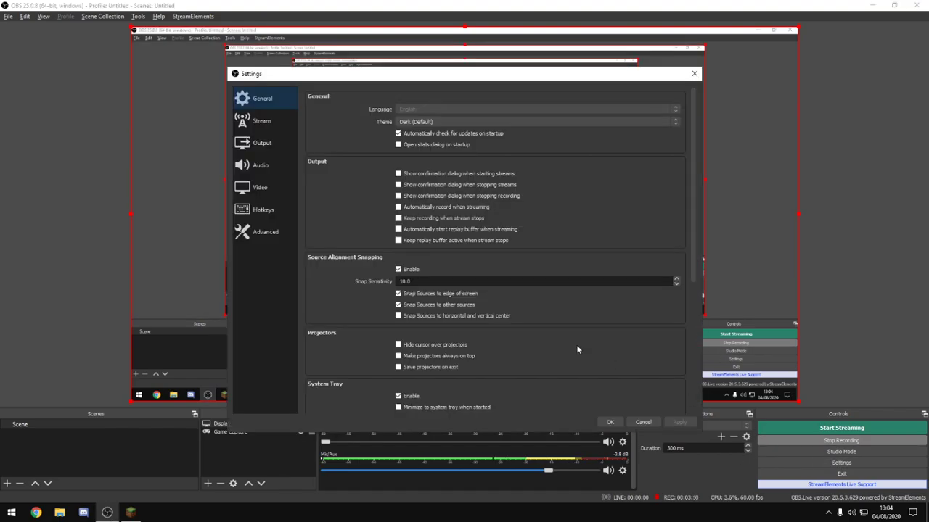
{"action": "left_click", "coordinate": [255, 171]}
{"action": "left_click", "coordinate": [255, 208]}
{"action": "left_click", "coordinate": [250, 120]}
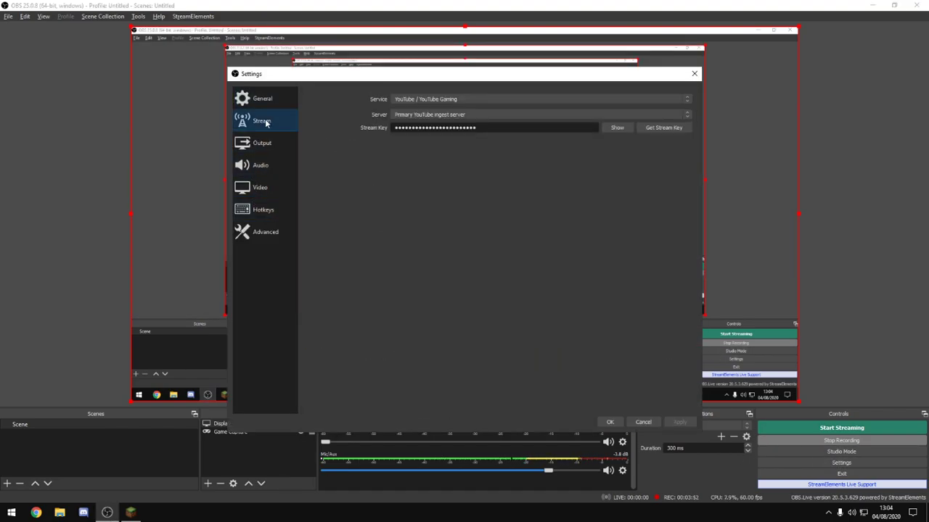
{"action": "left_click", "coordinate": [268, 145]}
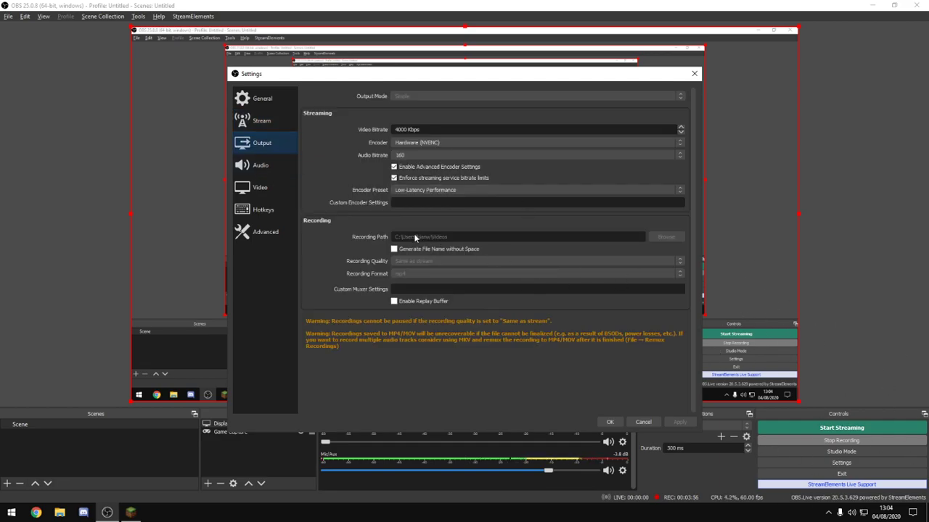
{"action": "left_click", "coordinate": [266, 122]}
{"action": "left_click", "coordinate": [254, 95]}
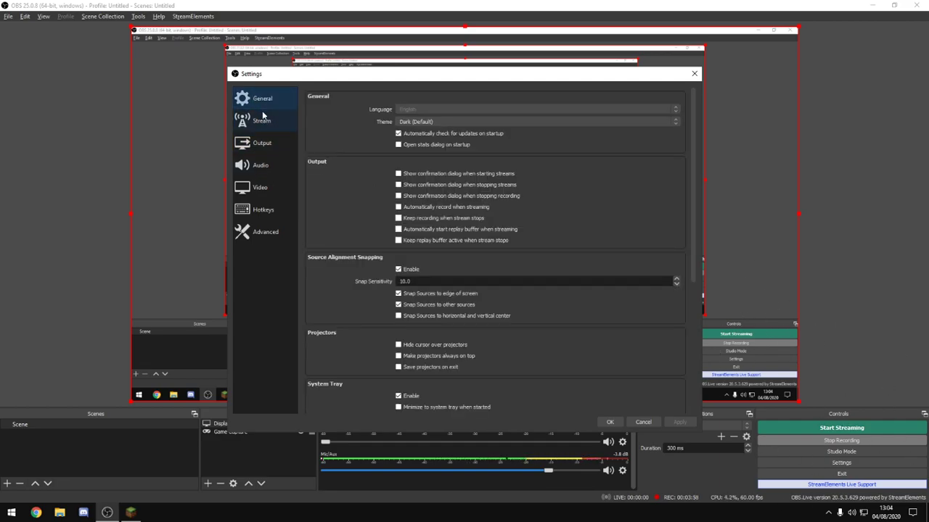
{"action": "left_click", "coordinate": [262, 120]}
{"action": "left_click", "coordinate": [267, 142]}
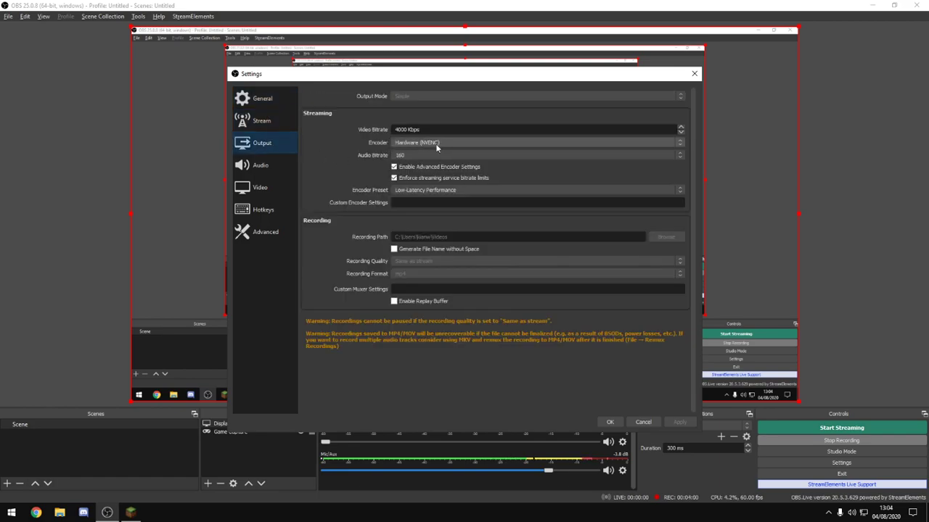
Keep the streaming encoder on Hardware (NVENC)
{"action": "left_click", "coordinate": [442, 142]}
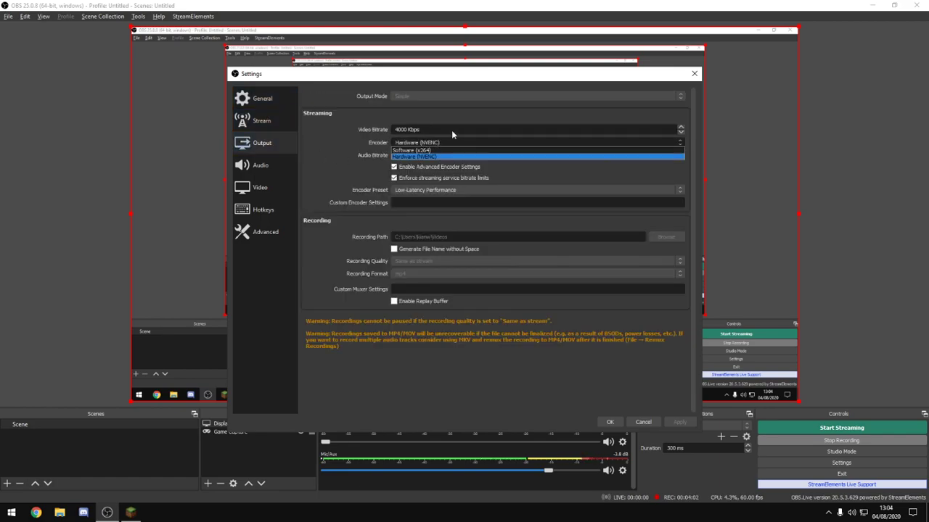
{"action": "left_click", "coordinate": [450, 128]}
{"action": "left_click", "coordinate": [442, 142]}
{"action": "left_click", "coordinate": [446, 129]}
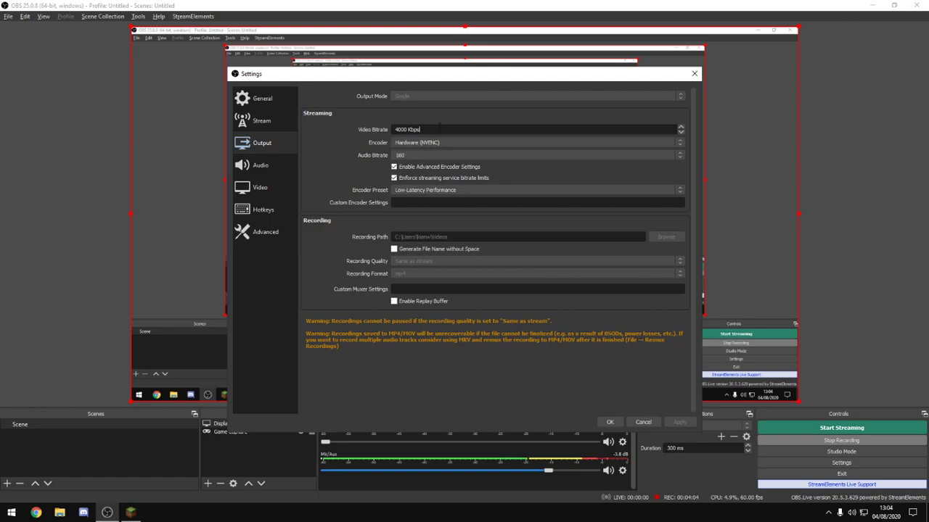
{"action": "left_click", "coordinate": [440, 140]}
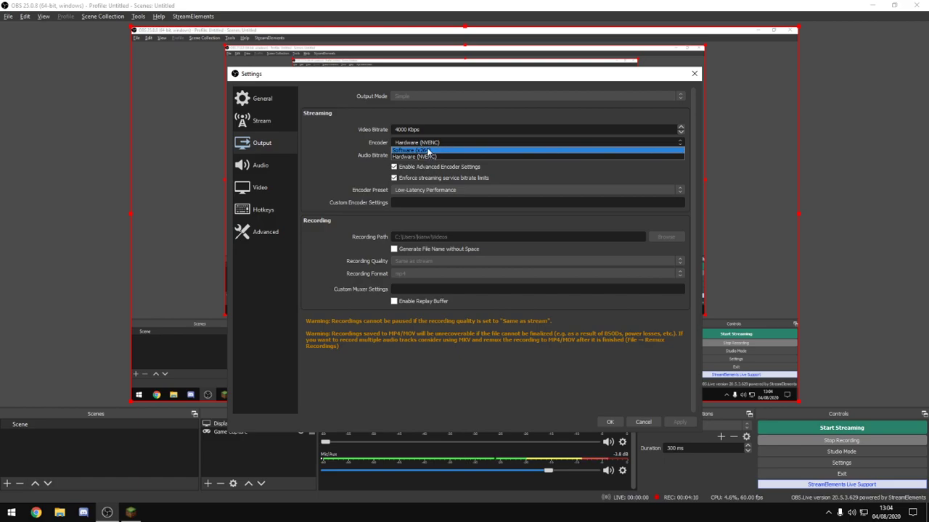
{"action": "left_click", "coordinate": [453, 103]}
Change the encoder preset from Low-Latency Performance to Quality and apply it
{"action": "left_click", "coordinate": [431, 190]}
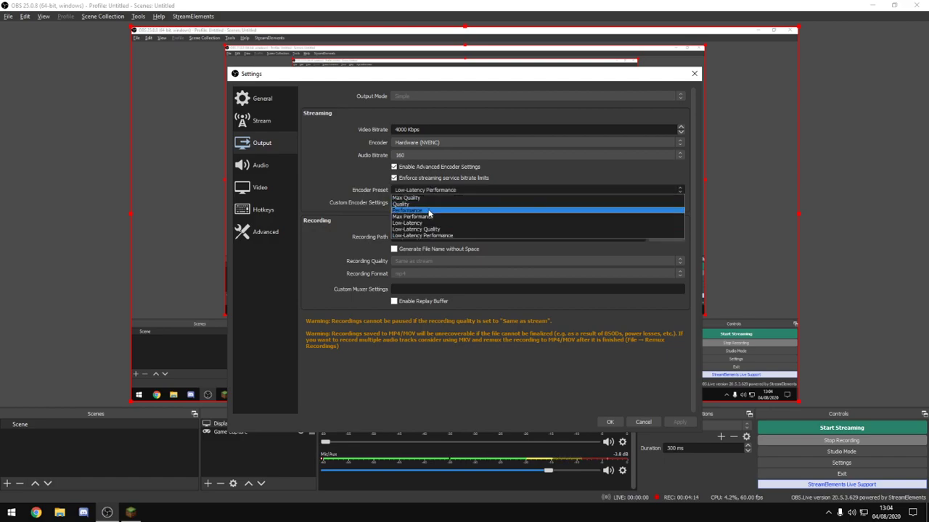
{"action": "left_click", "coordinate": [425, 236]}
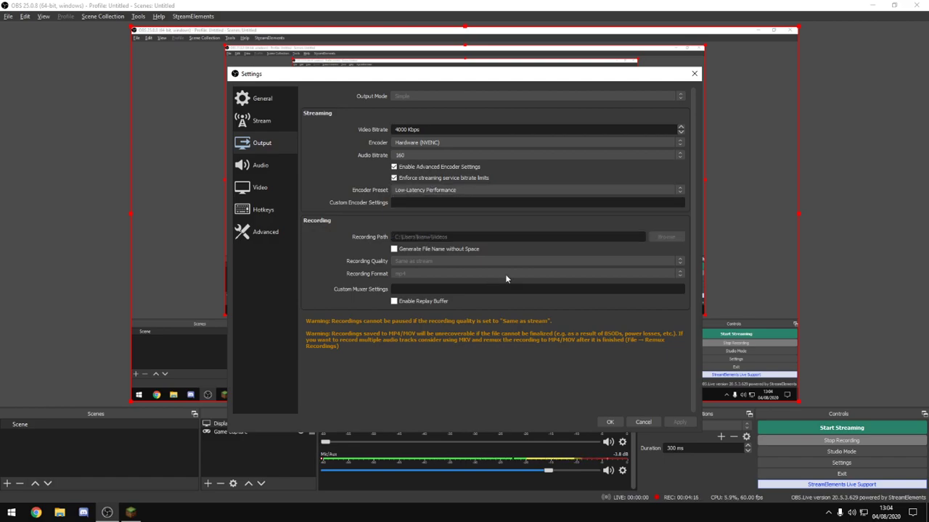
{"action": "left_click", "coordinate": [459, 192]}
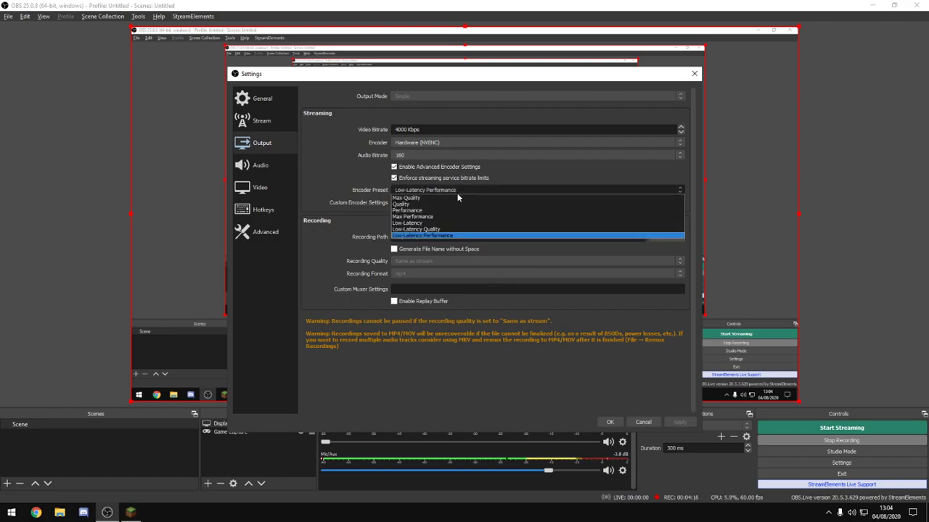
{"action": "left_click", "coordinate": [417, 204]}
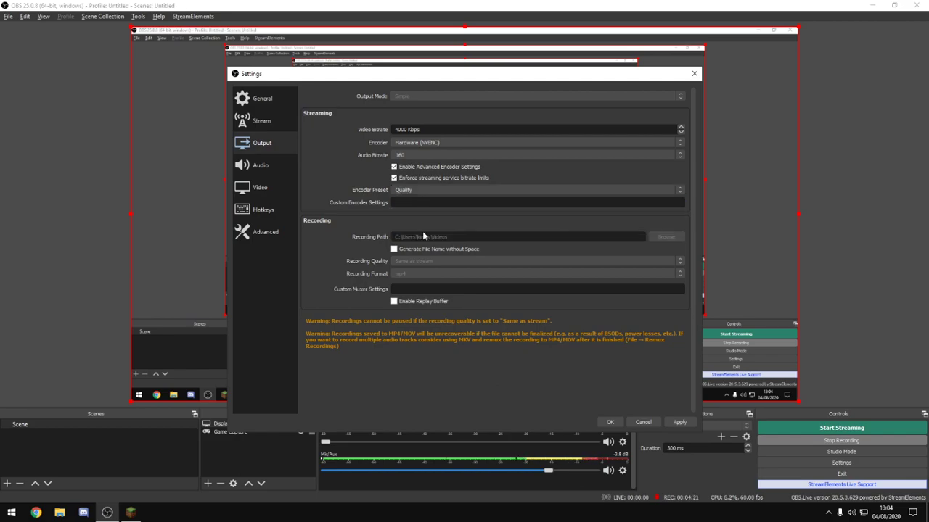
{"action": "left_click", "coordinate": [427, 190]}
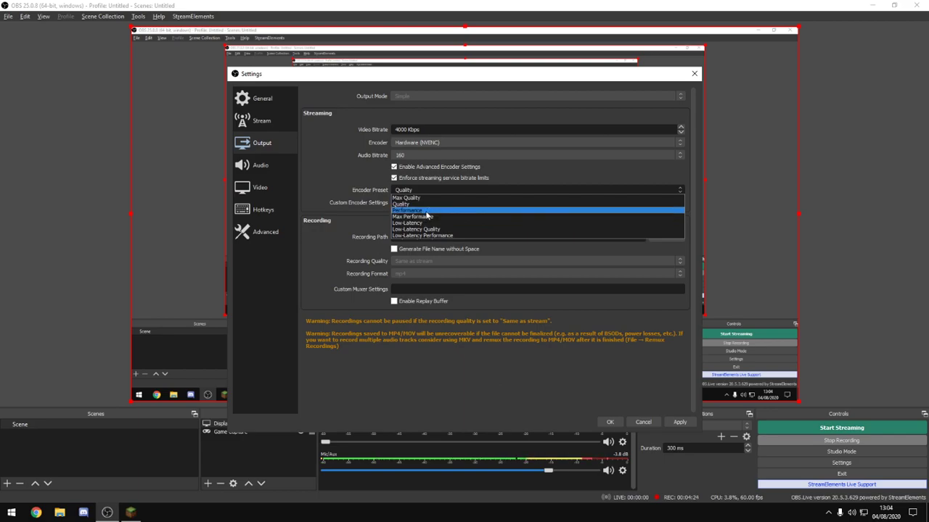
{"action": "left_click", "coordinate": [417, 204]}
{"action": "left_click", "coordinate": [682, 422]}
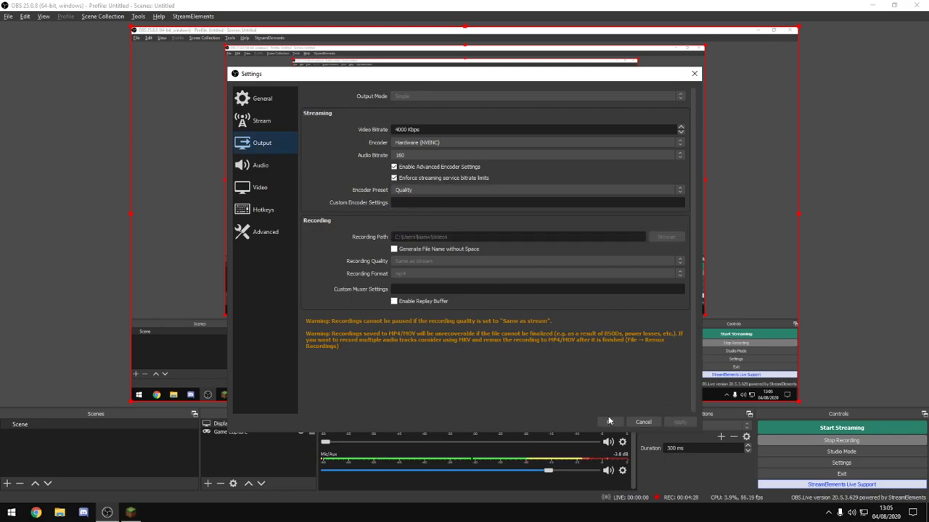
{"action": "left_click", "coordinate": [264, 188]}
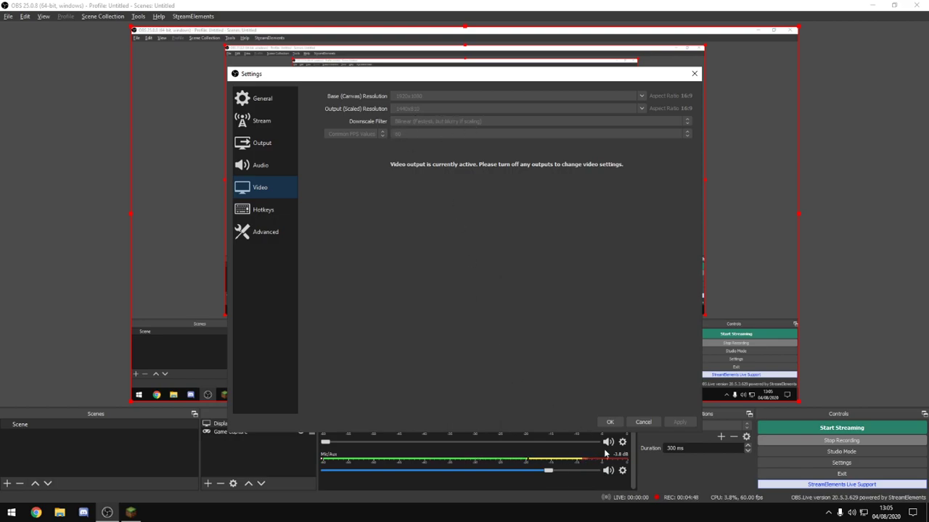
Review the Hotkeys, Stream, General and Advanced pages, keep Process Priority at Normal, and save with OK
{"action": "left_click", "coordinate": [274, 216]}
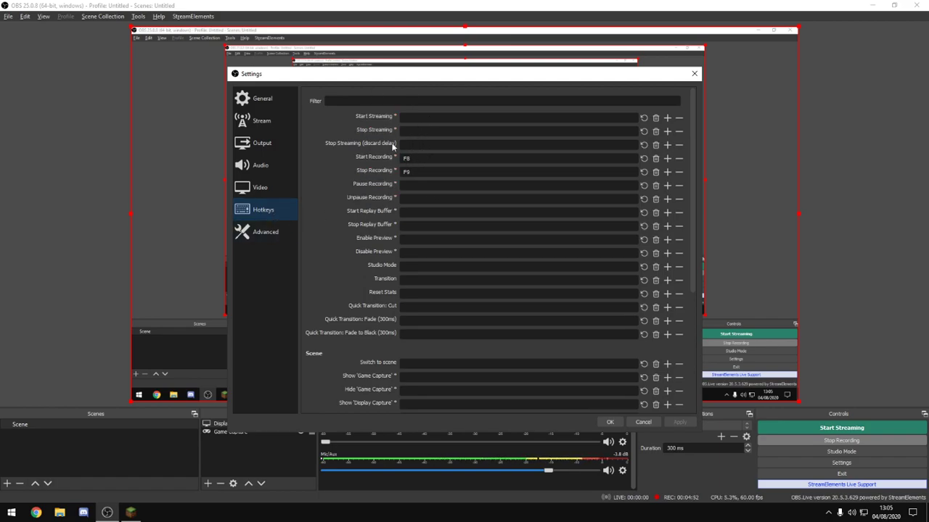
{"action": "left_click", "coordinate": [259, 122]}
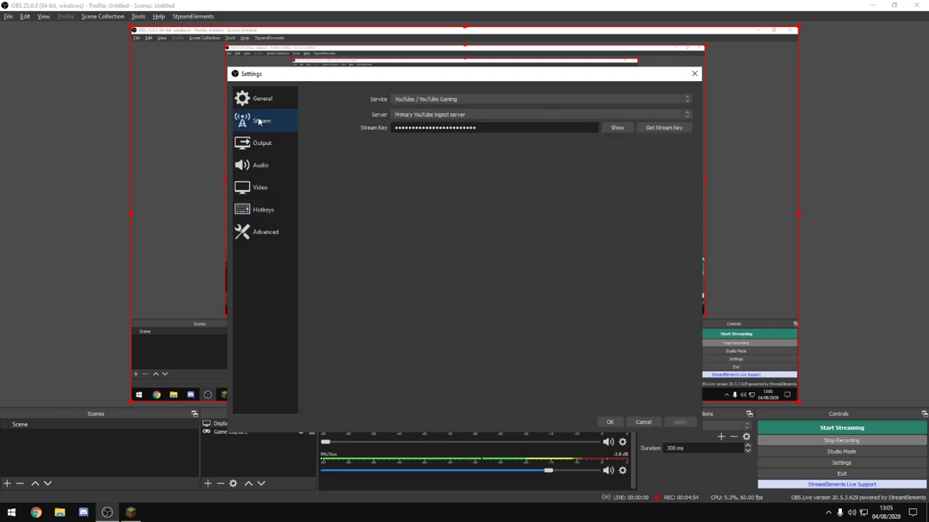
{"action": "left_click", "coordinate": [264, 107]}
{"action": "left_click", "coordinate": [254, 131]}
{"action": "left_click", "coordinate": [257, 229]}
{"action": "left_click", "coordinate": [431, 109]}
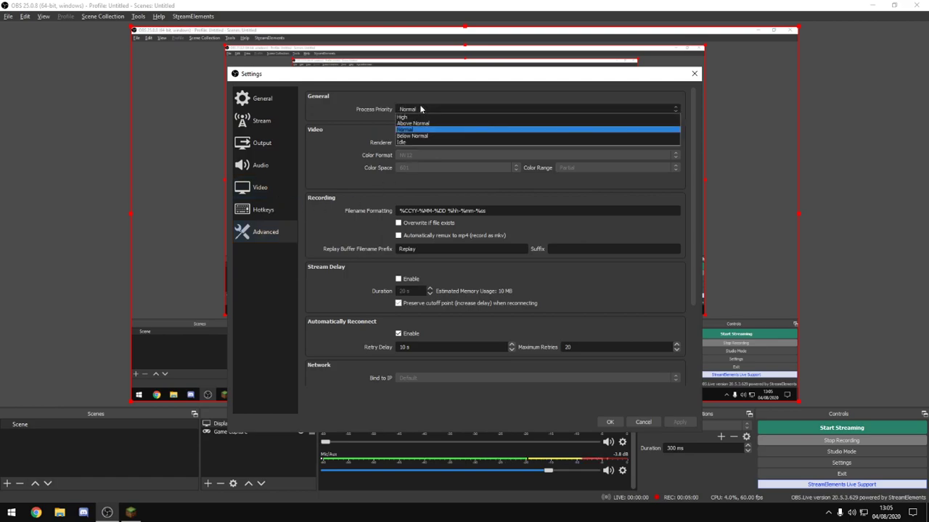
{"action": "left_click", "coordinate": [431, 102]}
{"action": "scroll", "coordinate": [523, 269], "scroll_direction": "down", "scroll_amount": 5}
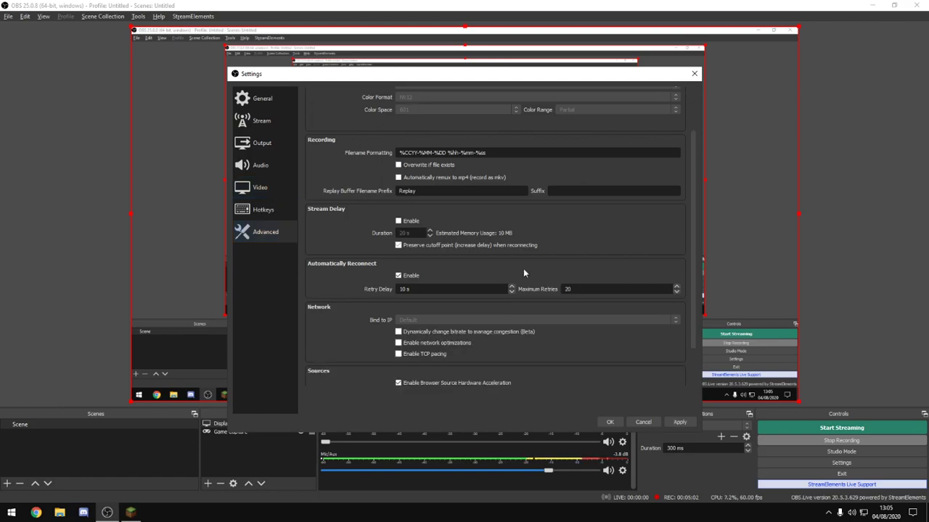
{"action": "left_click", "coordinate": [609, 423]}
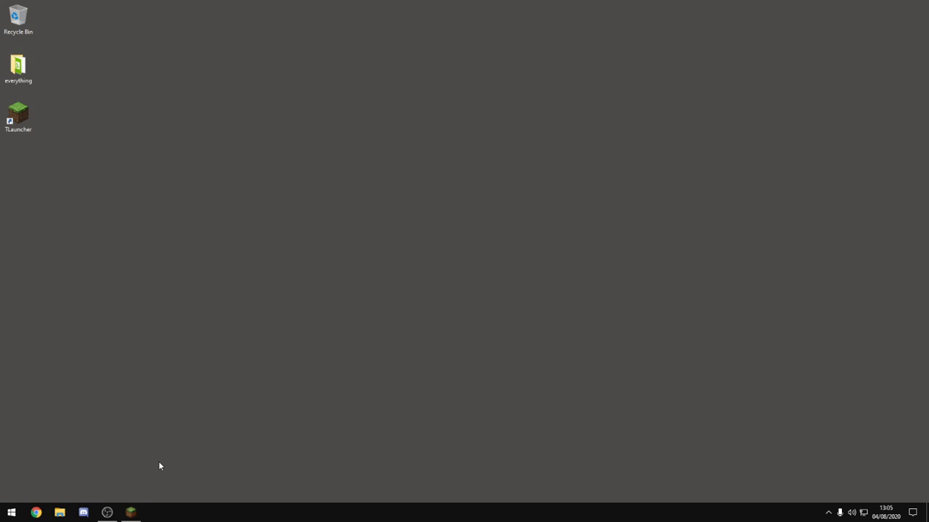
Open AppData via the Run box's appdata suggestion, then bring up the taskbar menu for Task Manager
{"action": "key", "text": "super+r"}
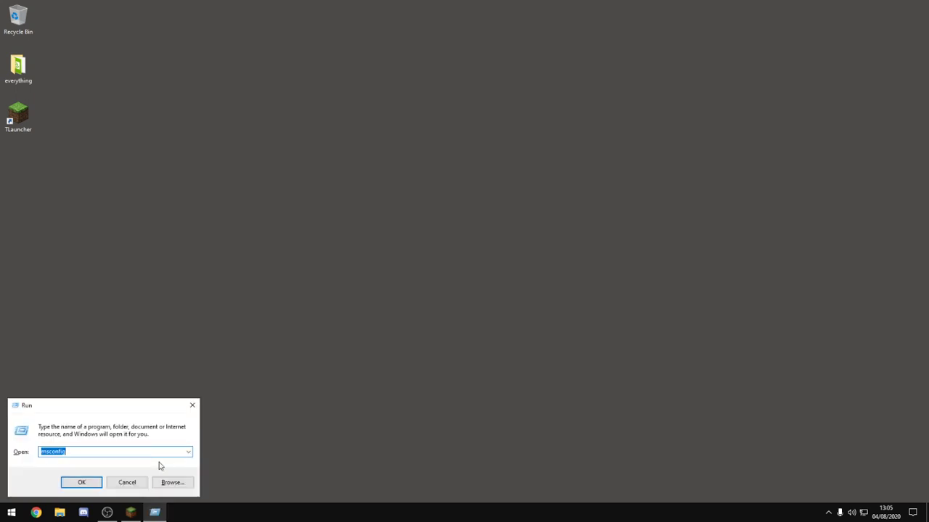
{"action": "type", "text": "msc"}
{"action": "key", "text": "BackSpace"}
{"action": "key", "text": "BackSpace"}
{"action": "key", "text": "BackSpace"}
{"action": "type", "text": "a"}
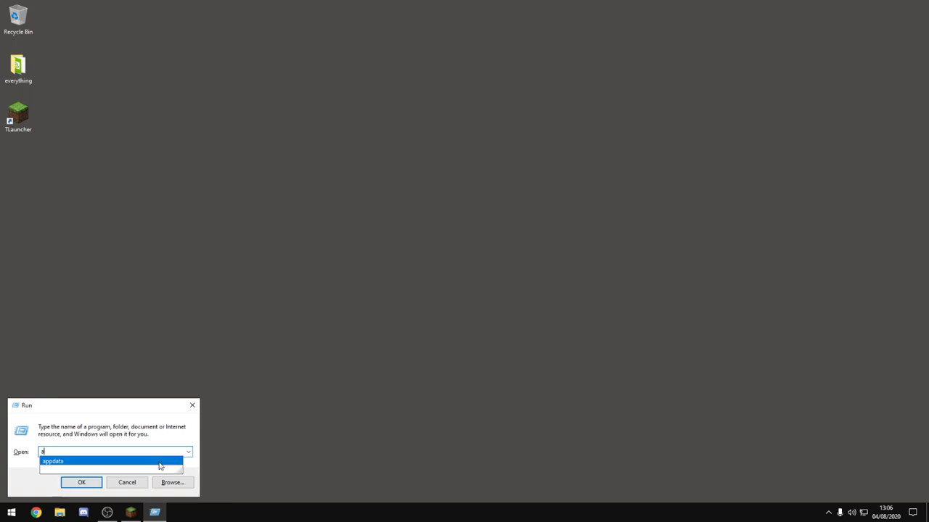
{"action": "type", "text": "pp"}
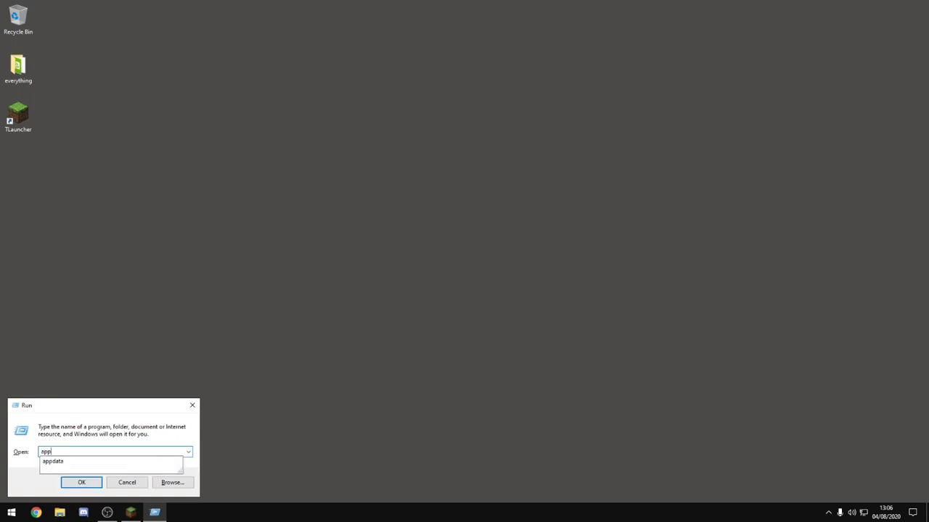
{"action": "left_click", "coordinate": [159, 466]}
{"action": "key", "text": "Return"}
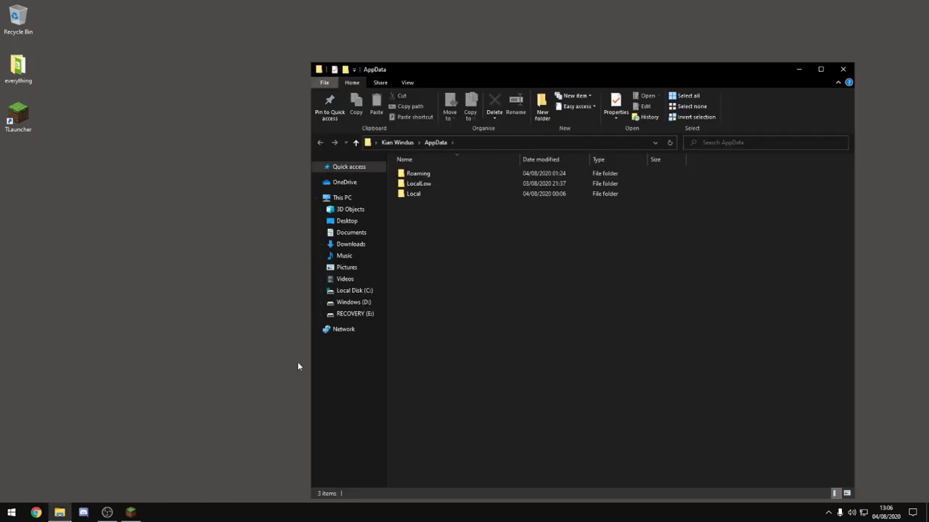
{"action": "right_click", "coordinate": [355, 509]}
{"action": "left_click", "coordinate": [385, 462]}
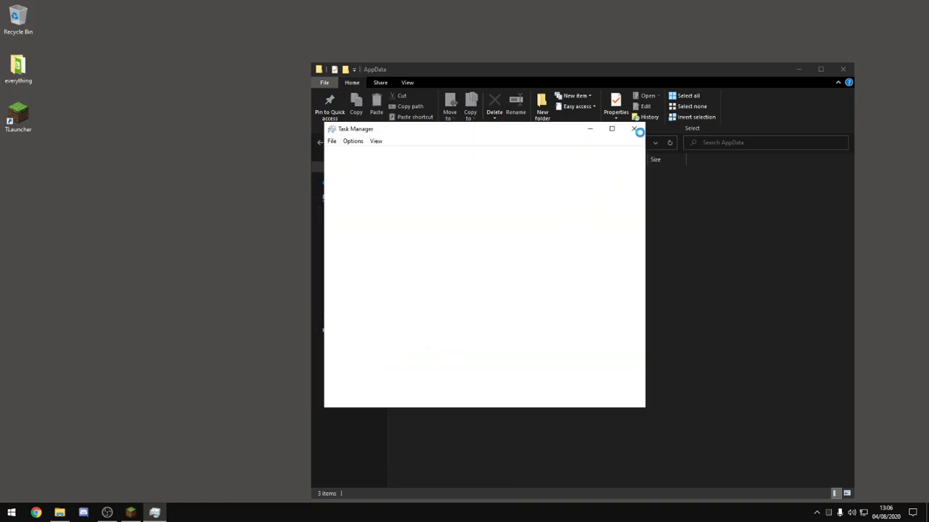
{"action": "left_click", "coordinate": [372, 154]}
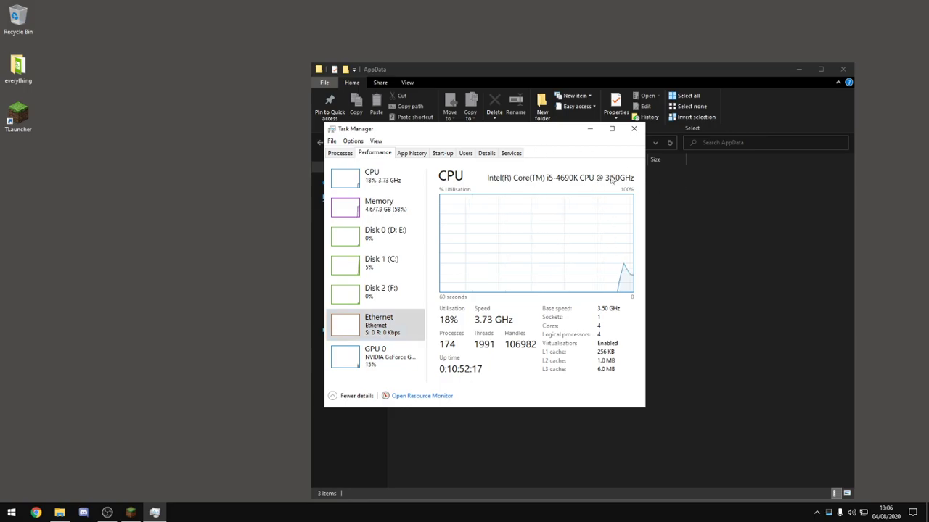
{"action": "key", "text": "Down"}
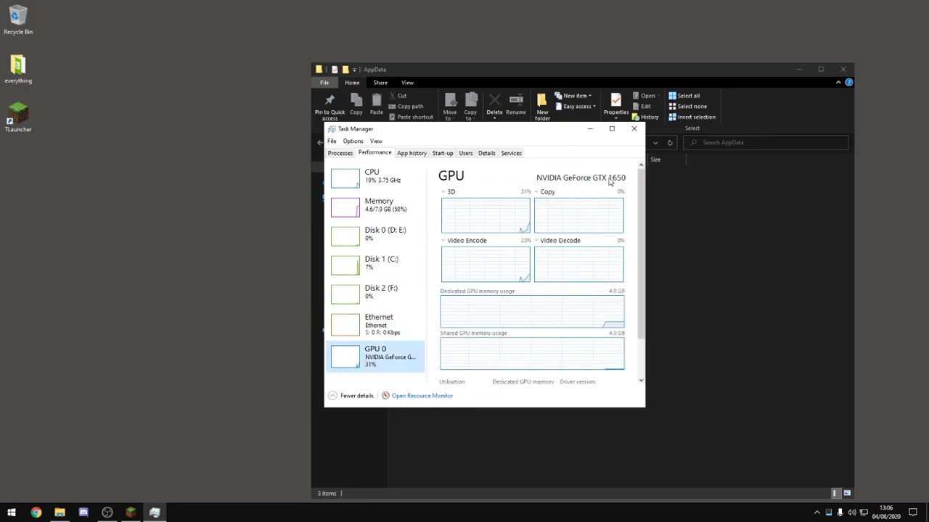
{"action": "left_click", "coordinate": [384, 207]}
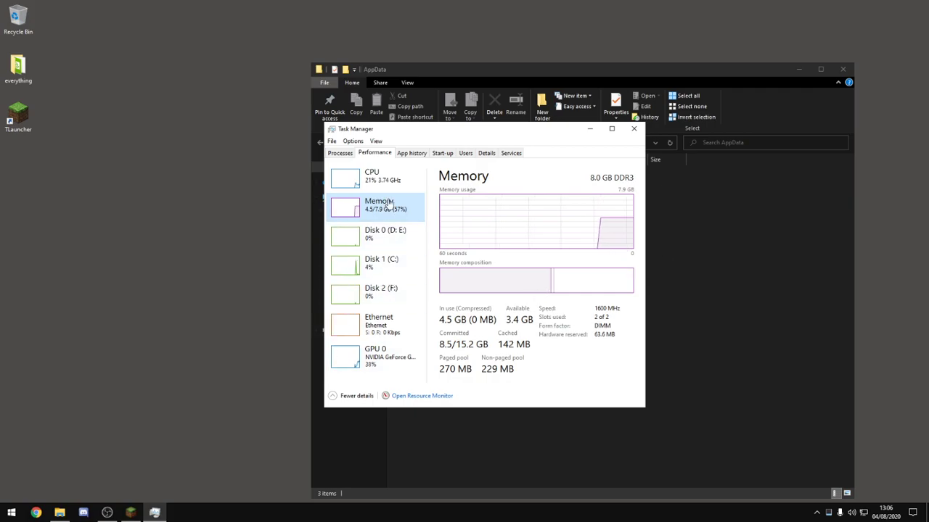
Close Task Manager and browse Local > FortniteGame > Saved > Config > WindowsClient to select GameUserSettings.ini
{"action": "left_click", "coordinate": [633, 128]}
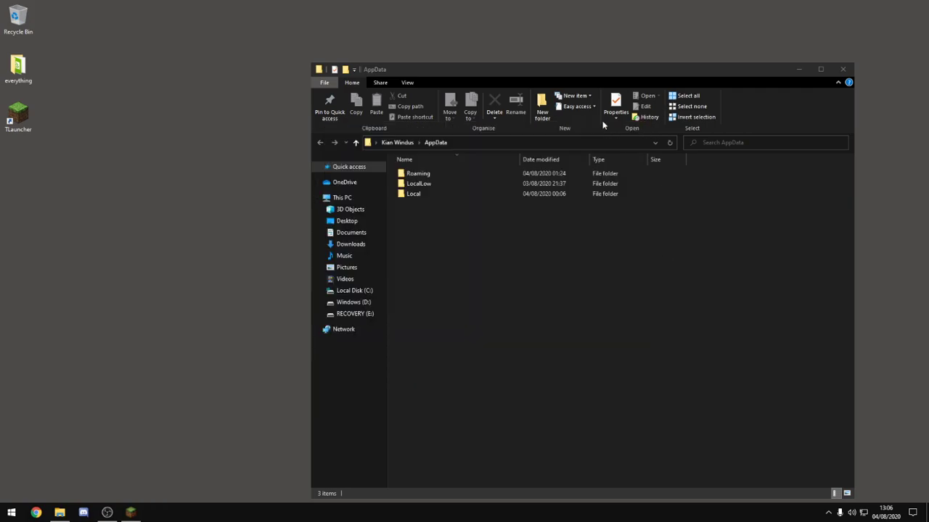
{"action": "double_click", "coordinate": [419, 194]}
{"action": "left_click", "coordinate": [427, 306]}
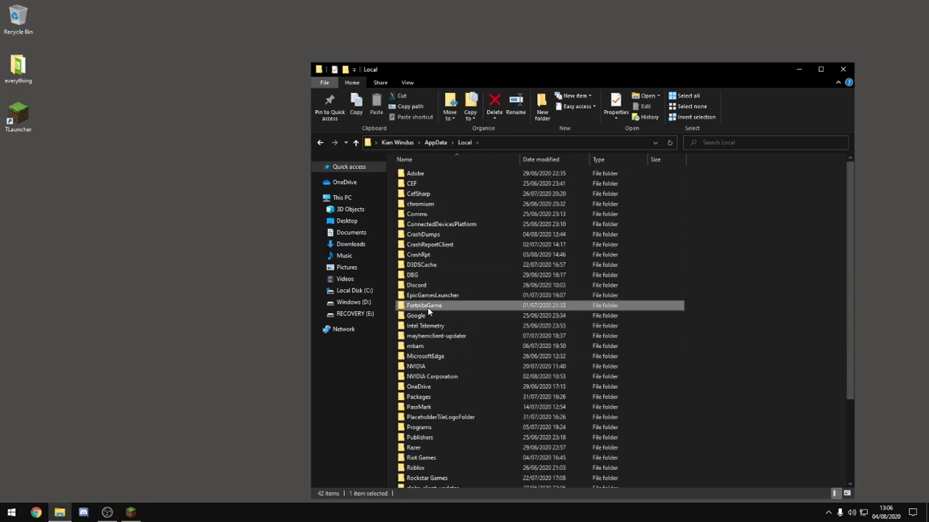
{"action": "double_click", "coordinate": [427, 307]}
{"action": "left_click", "coordinate": [421, 176]}
{"action": "double_click", "coordinate": [421, 176]}
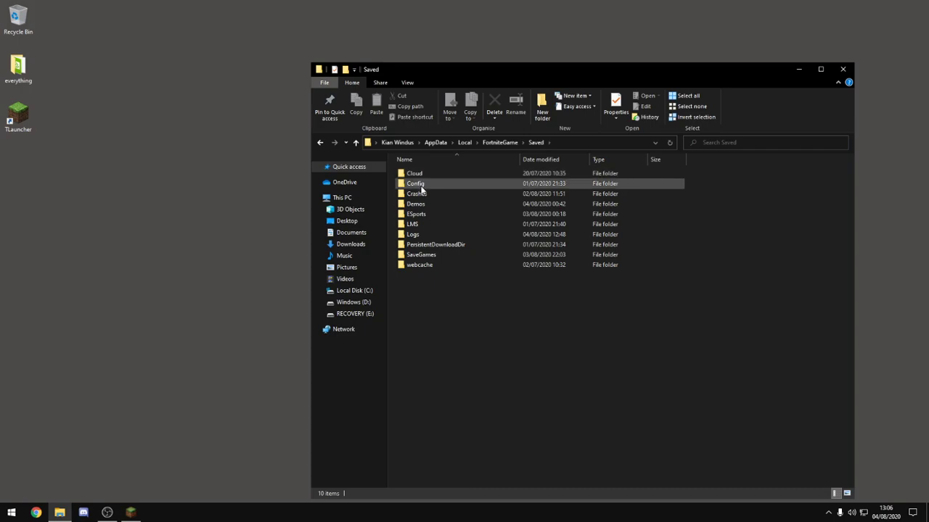
{"action": "double_click", "coordinate": [421, 184]}
{"action": "double_click", "coordinate": [421, 184]}
{"action": "left_click", "coordinate": [420, 185]}
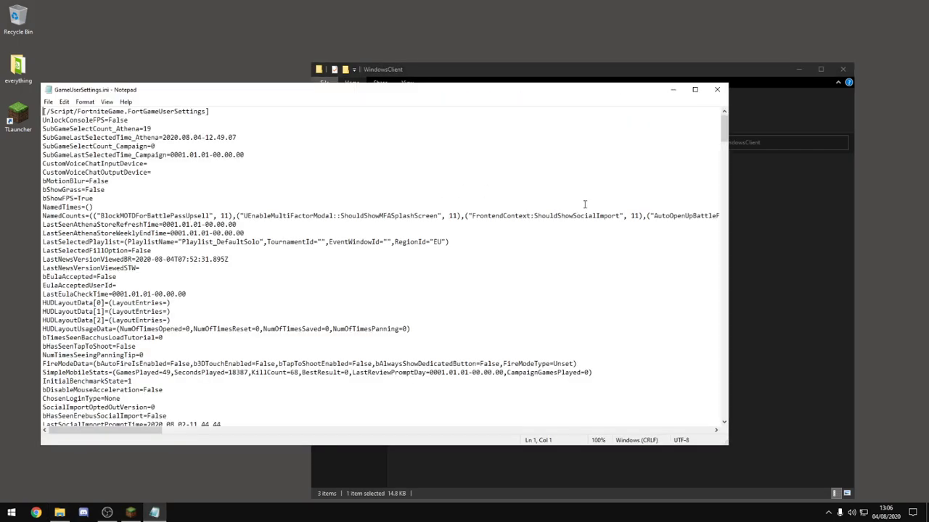
Open GameUserSettings.ini in Notepad and mark the WindowsClient folder as hidden
{"action": "left_click", "coordinate": [790, 290]}
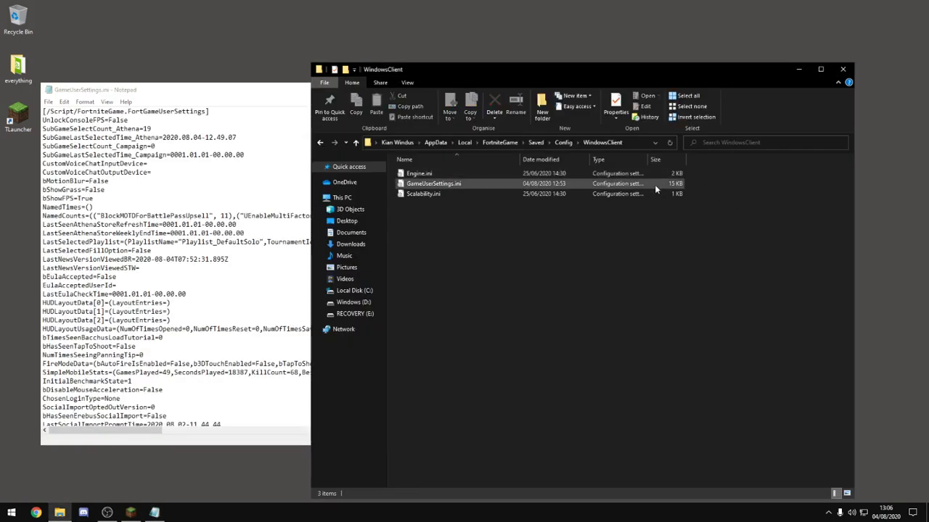
{"action": "right_click", "coordinate": [654, 188]}
{"action": "left_click", "coordinate": [674, 303]}
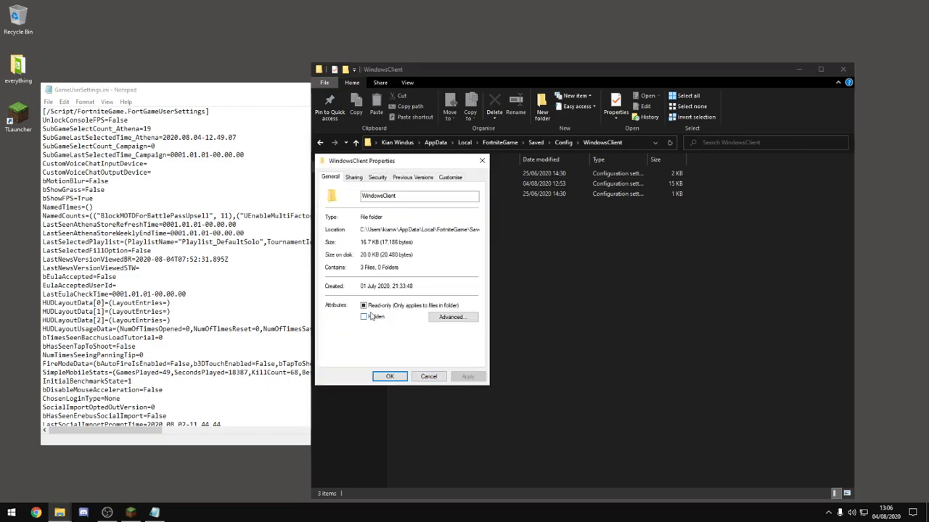
{"action": "left_click", "coordinate": [364, 317]}
{"action": "left_click", "coordinate": [390, 376]}
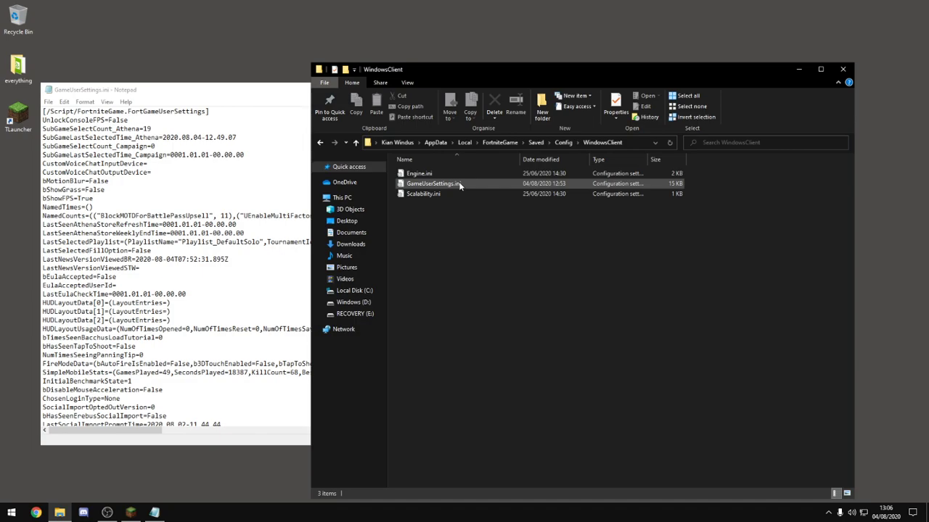
Close File Explorer and search Notepad for FrameRateLimit, which reads 80.000000
{"action": "left_click", "coordinate": [842, 68]}
{"action": "scroll", "coordinate": [235, 267], "scroll_direction": "down", "scroll_amount": 1}
{"action": "scroll", "coordinate": [238, 261], "scroll_direction": "up", "scroll_amount": 1}
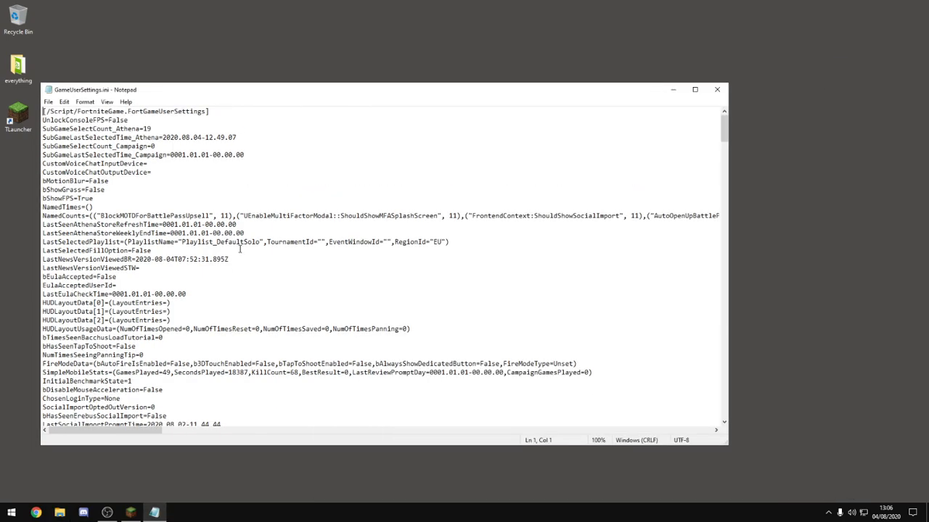
{"action": "key", "text": "ctrl+f"}
{"action": "key", "text": "BackSpace"}
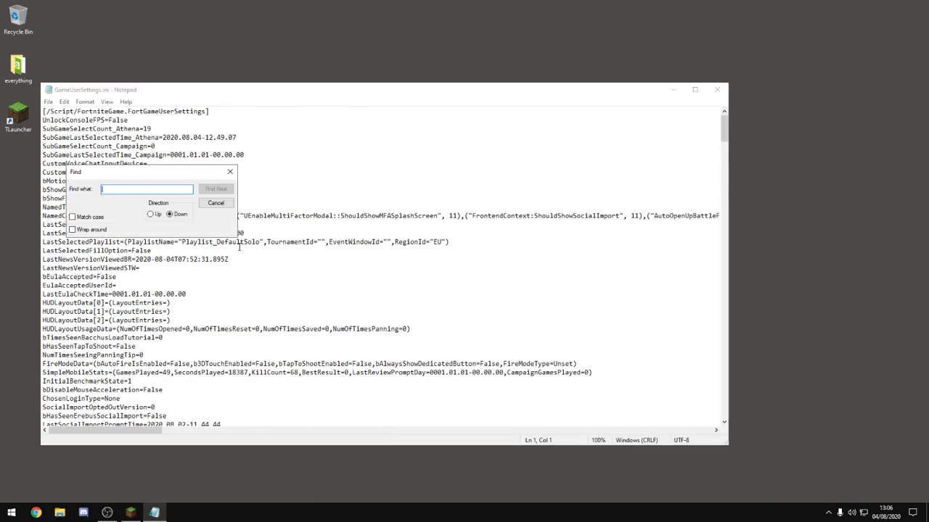
{"action": "type", "text": "F"}
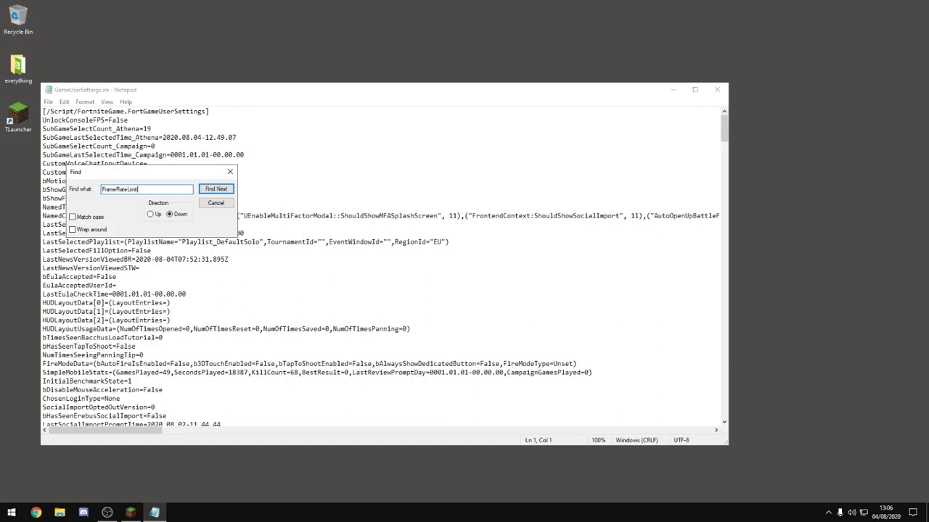
{"action": "type", "text": "rameRateLimit"}
{"action": "key", "text": "Return"}
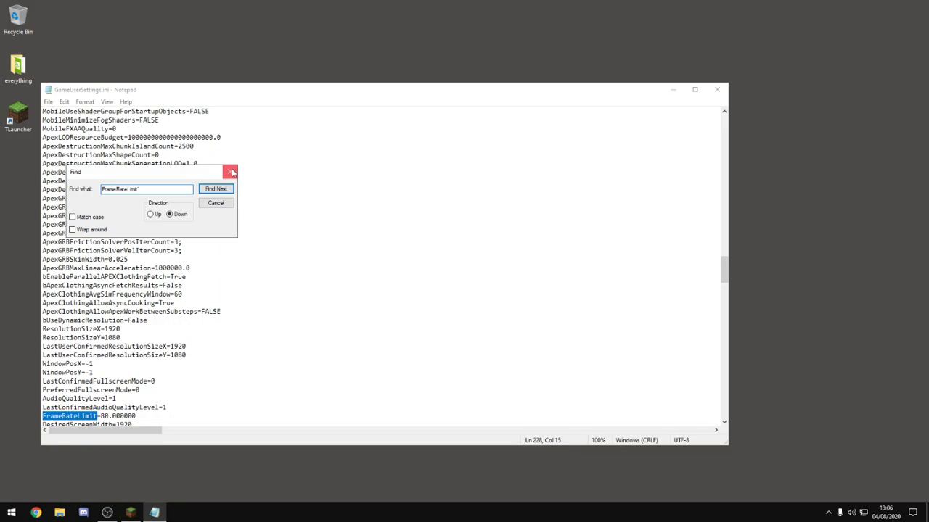
{"action": "left_click", "coordinate": [230, 171]}
{"action": "scroll", "coordinate": [141, 371], "scroll_direction": "down", "scroll_amount": 3}
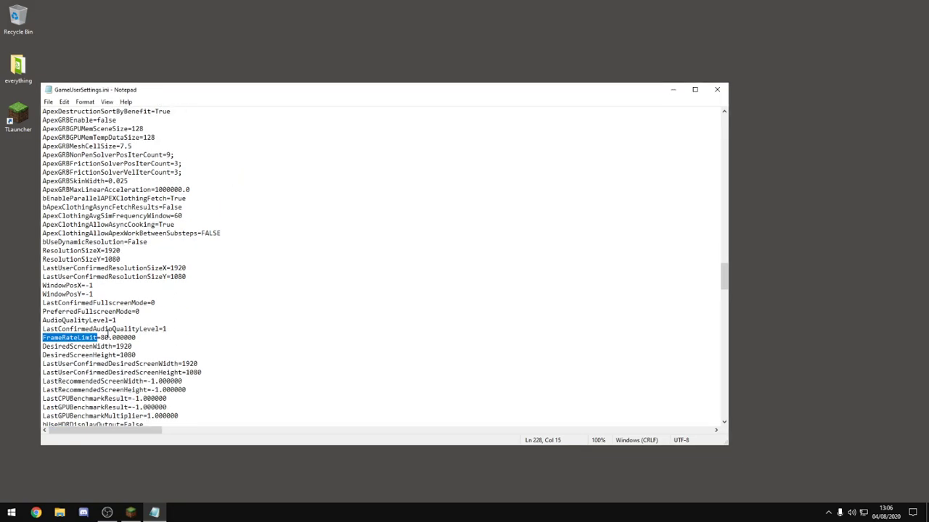
{"action": "left_click", "coordinate": [203, 347]}
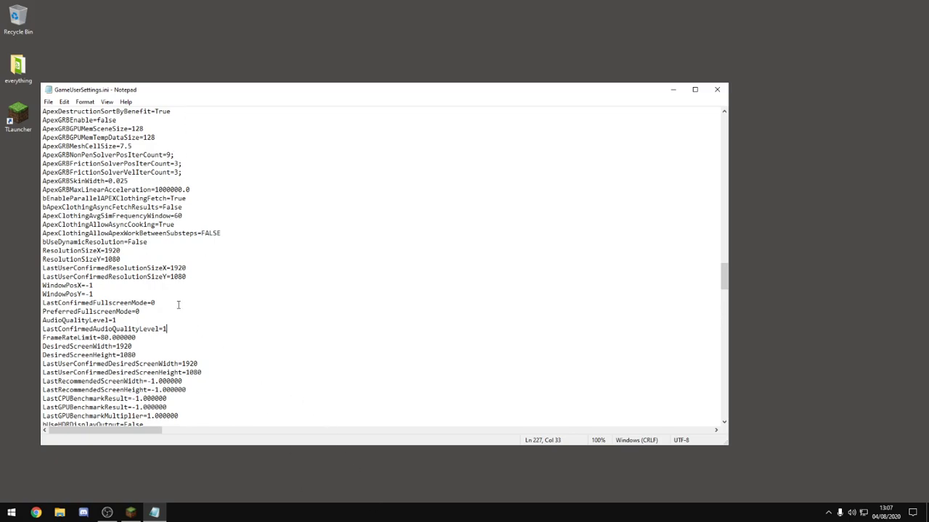
Launch Task Manager from the taskbar and show the CPU page for the i5-4690K
{"action": "right_click", "coordinate": [352, 512]}
{"action": "left_click", "coordinate": [387, 472]}
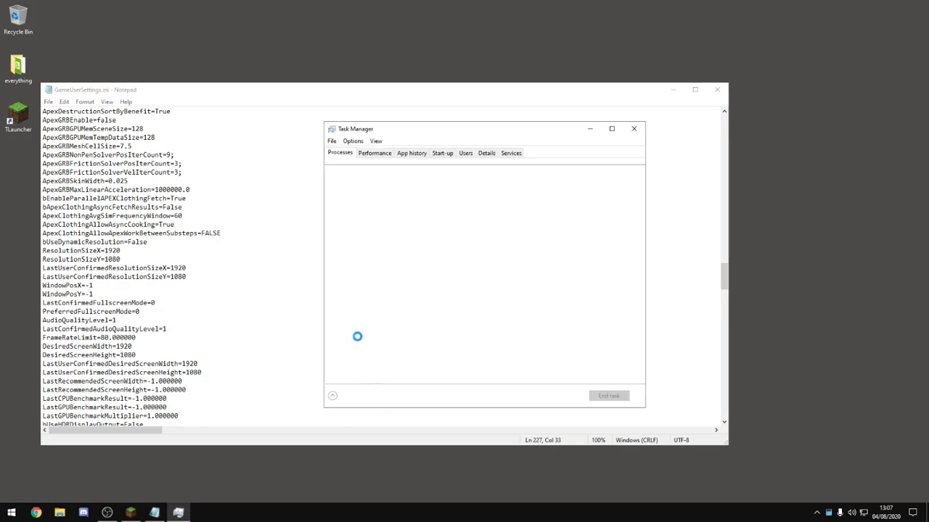
{"action": "left_click", "coordinate": [374, 153]}
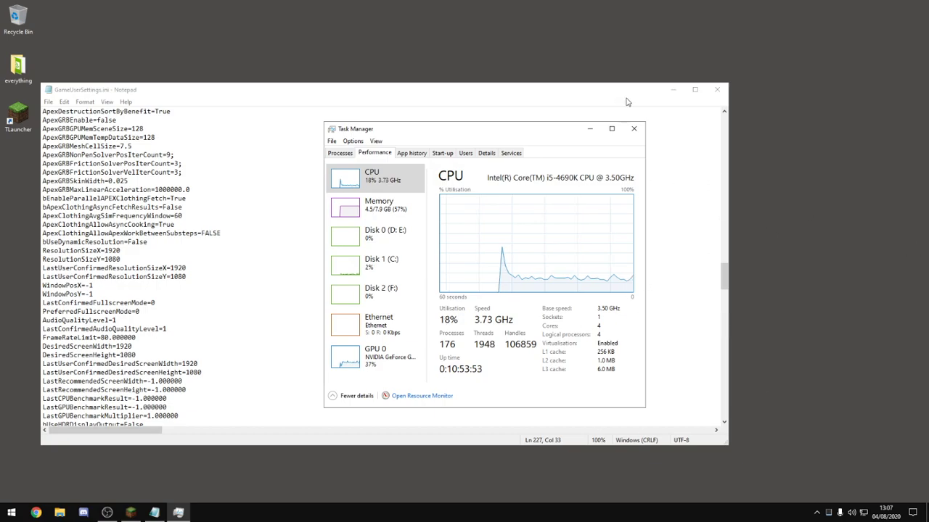
Close Task Manager and Notepad, then drag the Zyzes FPS BOOST Ch2 S3! folder from everything onto the desktop
{"action": "left_click", "coordinate": [640, 131]}
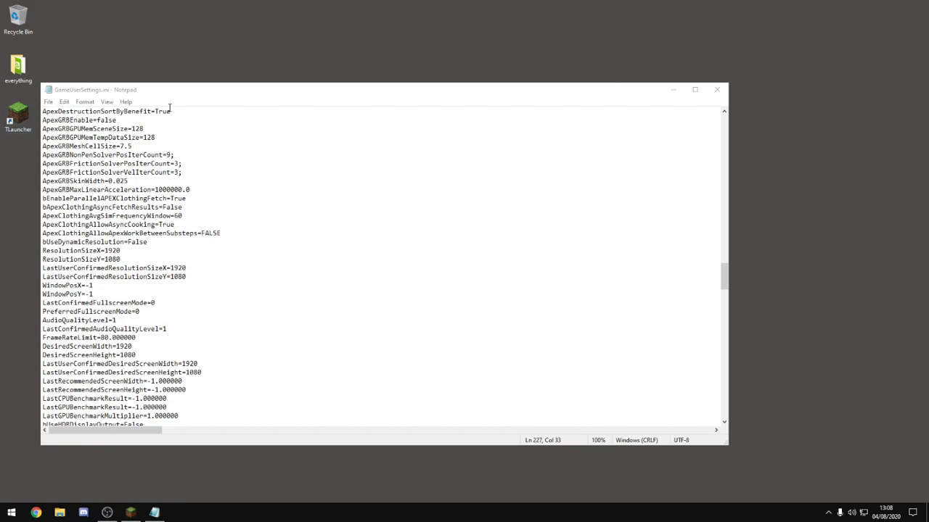
{"action": "left_click", "coordinate": [717, 90]}
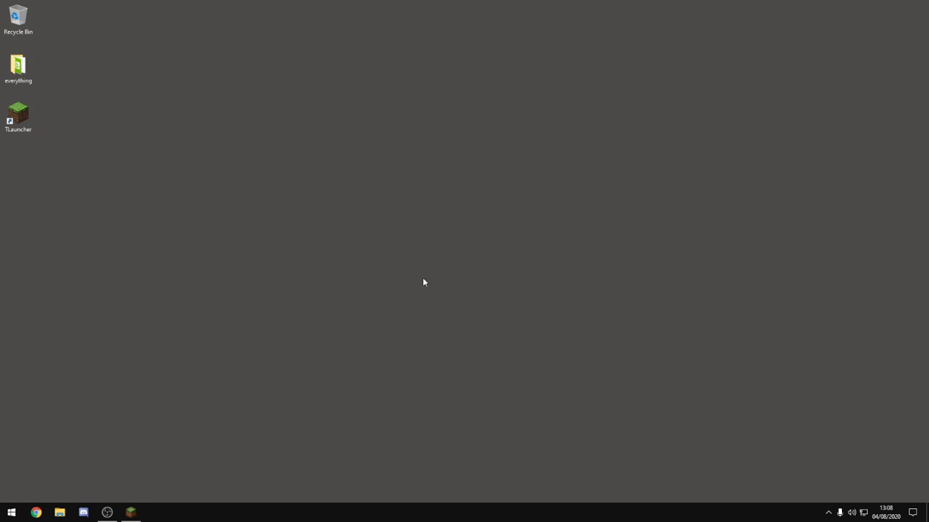
{"action": "double_click", "coordinate": [20, 74]}
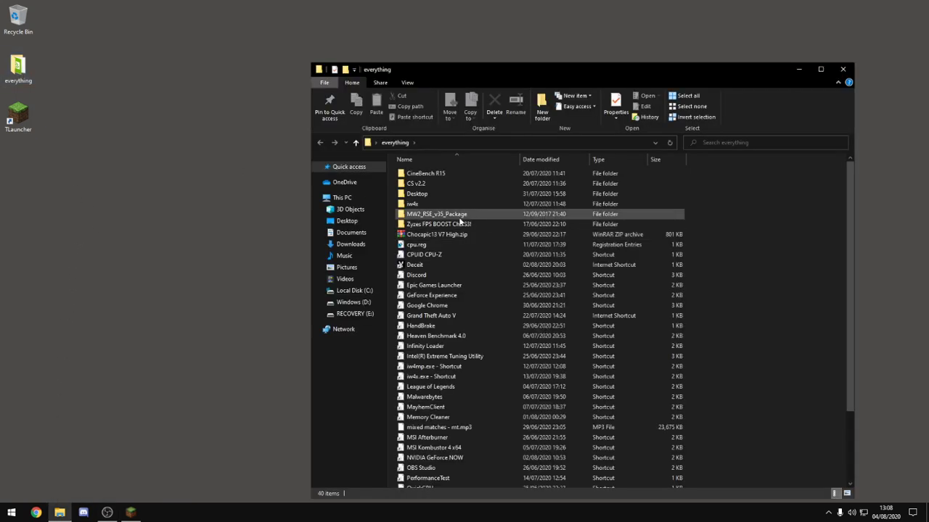
{"action": "double_click", "coordinate": [460, 225]}
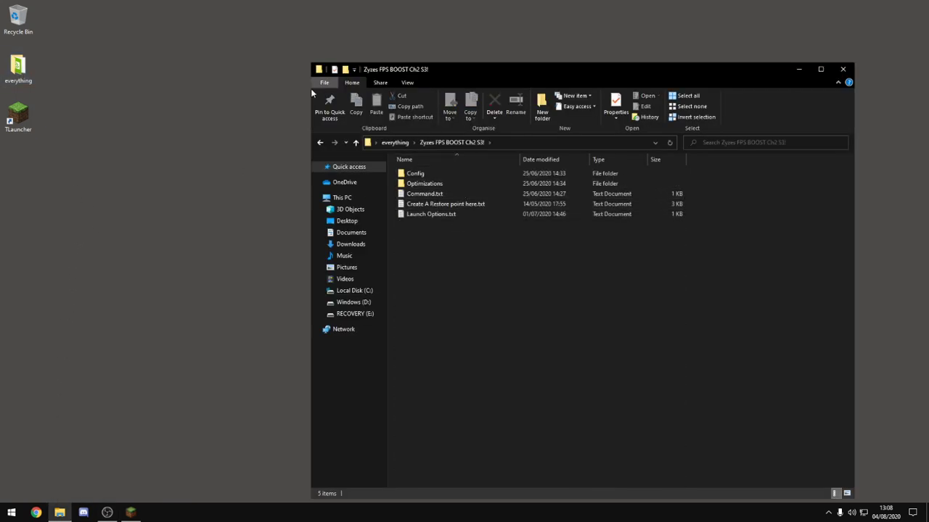
{"action": "left_click", "coordinate": [319, 143]}
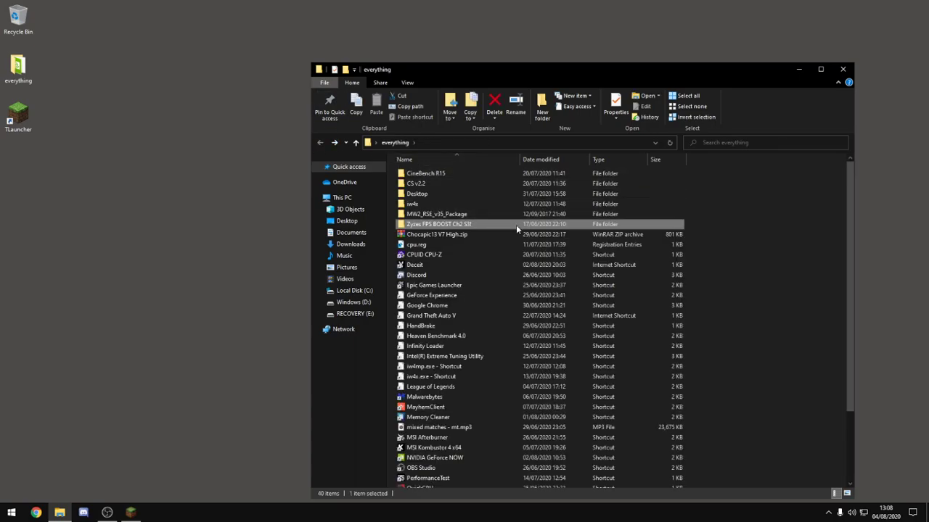
{"action": "left_click_drag", "start_coordinate": [516, 225], "coordinate": [424, 238]}
{"action": "left_click", "coordinate": [842, 68]}
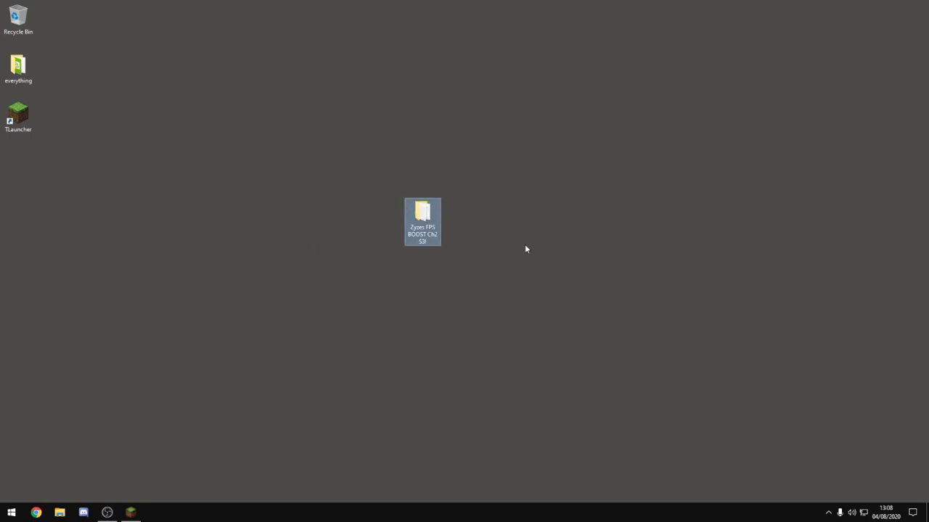
Open the desktop Zyzes FPS BOOST folder's Config subfolder and inspect the Recommended folder's contents
{"action": "double_click", "coordinate": [424, 230]}
{"action": "double_click", "coordinate": [434, 175]}
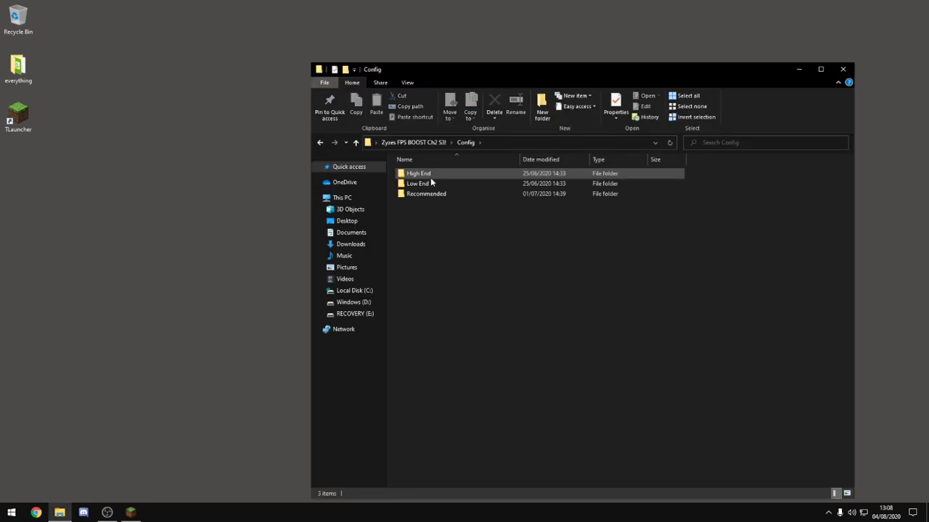
{"action": "left_click", "coordinate": [448, 183]}
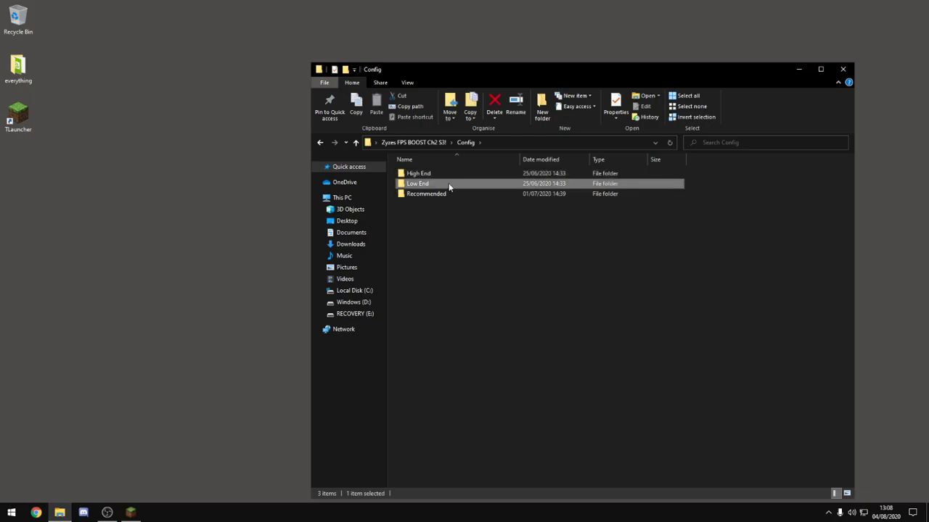
{"action": "left_click", "coordinate": [447, 194]}
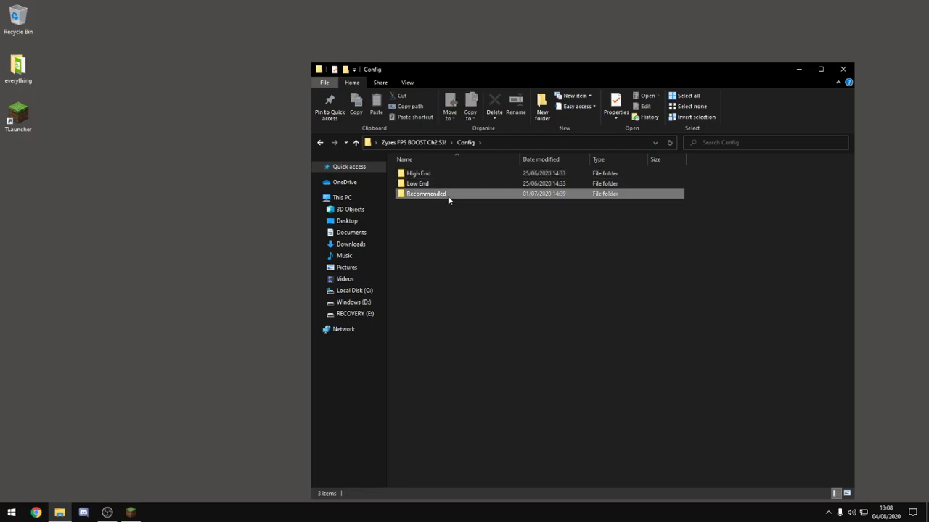
{"action": "left_click", "coordinate": [450, 194]}
{"action": "left_click", "coordinate": [457, 174]}
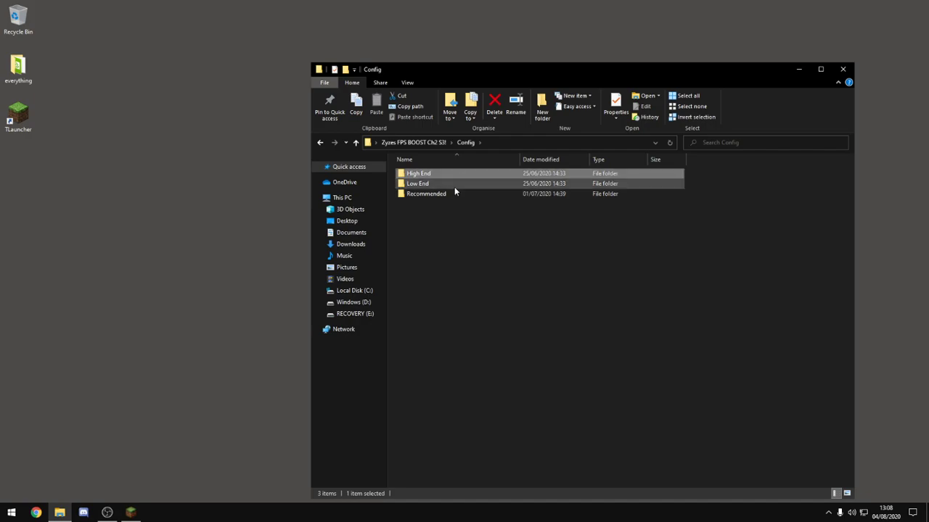
{"action": "double_click", "coordinate": [451, 194]}
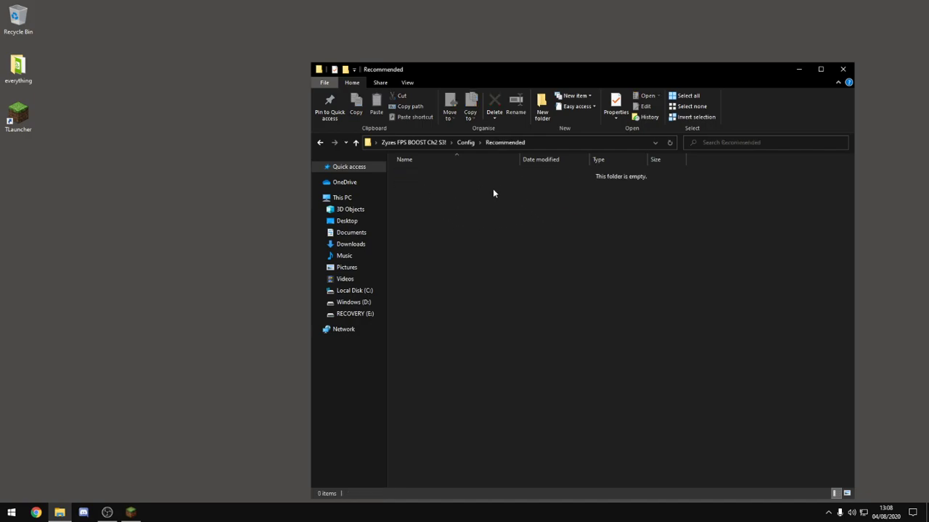
{"action": "left_click", "coordinate": [320, 143]}
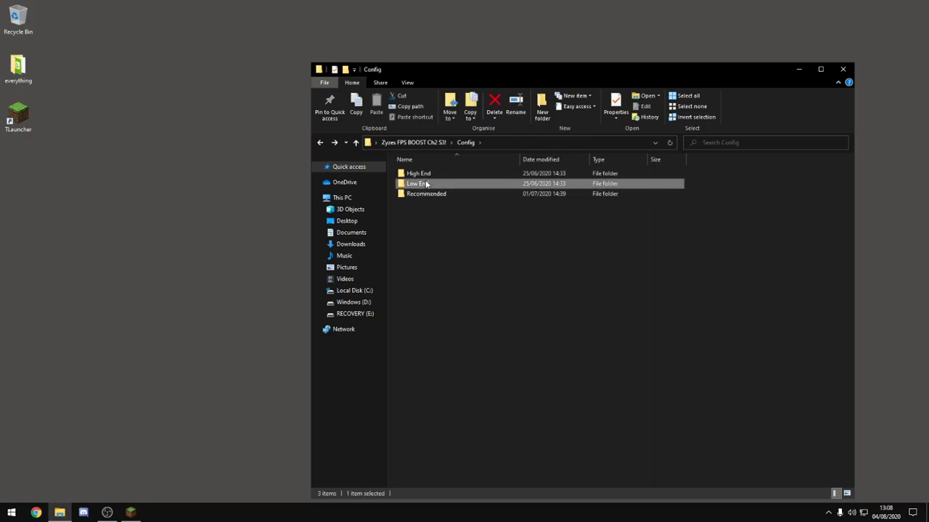
Open the Low End folder and briefly select its three .ini files
{"action": "double_click", "coordinate": [435, 184]}
{"action": "left_click", "coordinate": [436, 193]}
{"action": "left_click_drag", "start_coordinate": [436, 162], "coordinate": [436, 156]}
{"action": "left_click", "coordinate": [478, 245]}
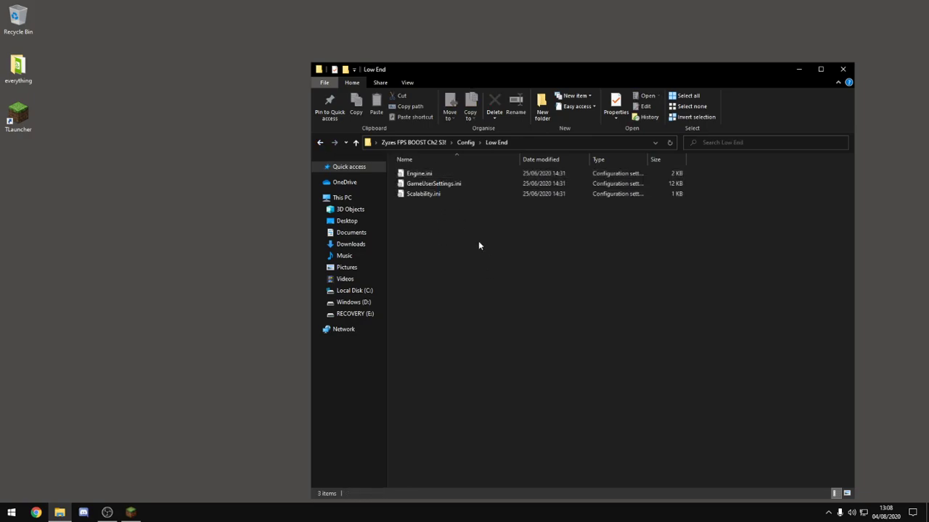
Use the Run box with 'appdata' to reach Local\FortniteGame\Saved\Config\WindowsClient
{"action": "key", "text": "super+r"}
{"action": "type", "text": "a"}
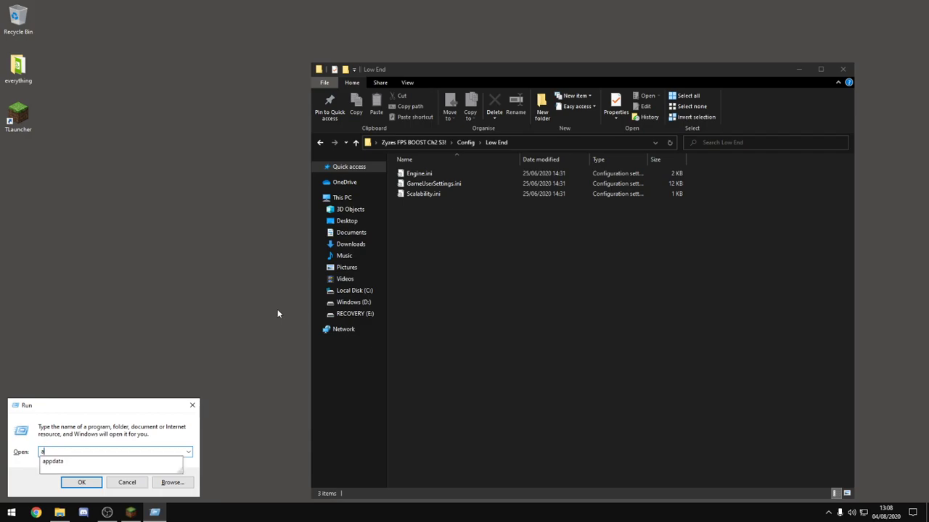
{"action": "type", "text": "ppdata"}
{"action": "key", "text": "Return"}
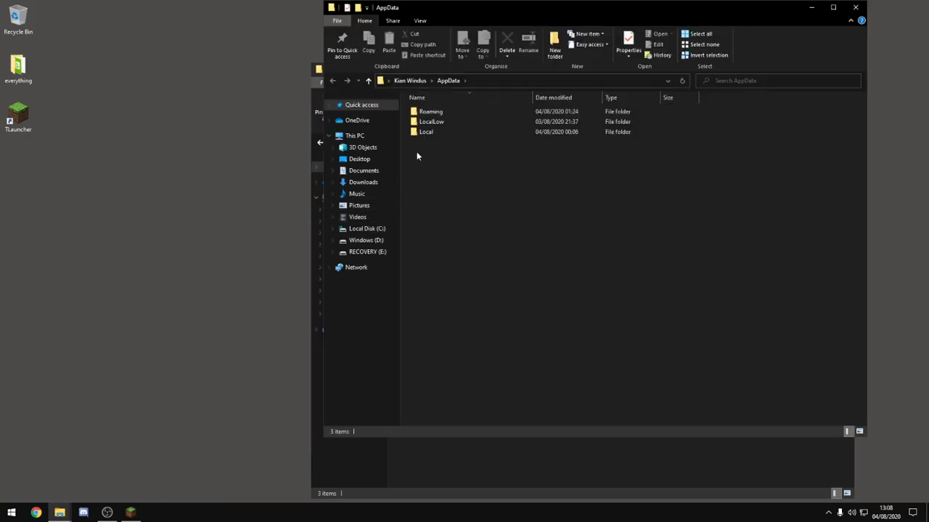
{"action": "left_click", "coordinate": [427, 133]}
{"action": "double_click", "coordinate": [426, 133]}
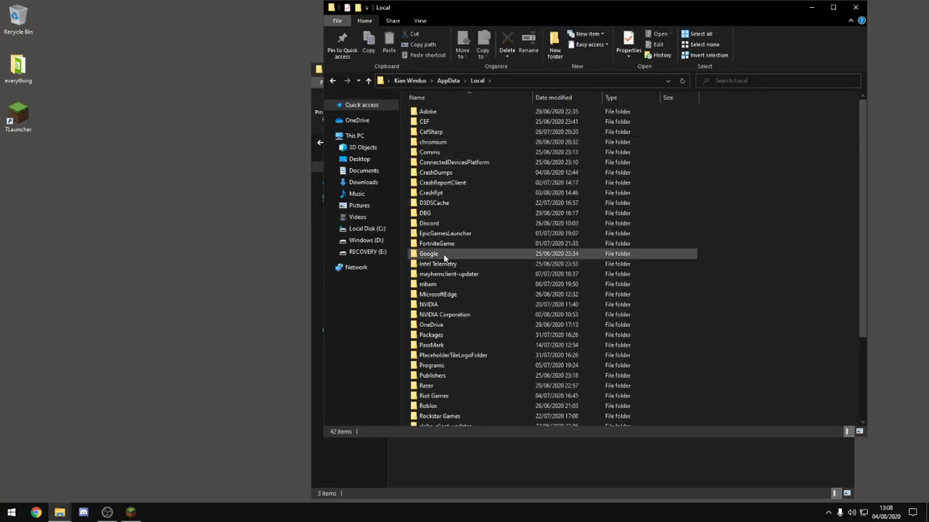
{"action": "double_click", "coordinate": [447, 244]}
{"action": "double_click", "coordinate": [427, 114]}
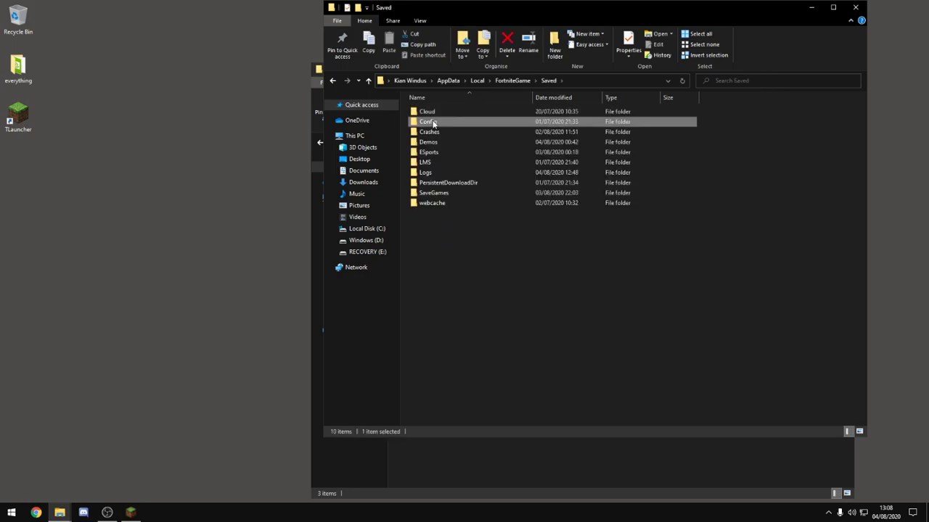
{"action": "double_click", "coordinate": [429, 122]}
{"action": "left_click", "coordinate": [434, 123]}
{"action": "double_click", "coordinate": [434, 124]}
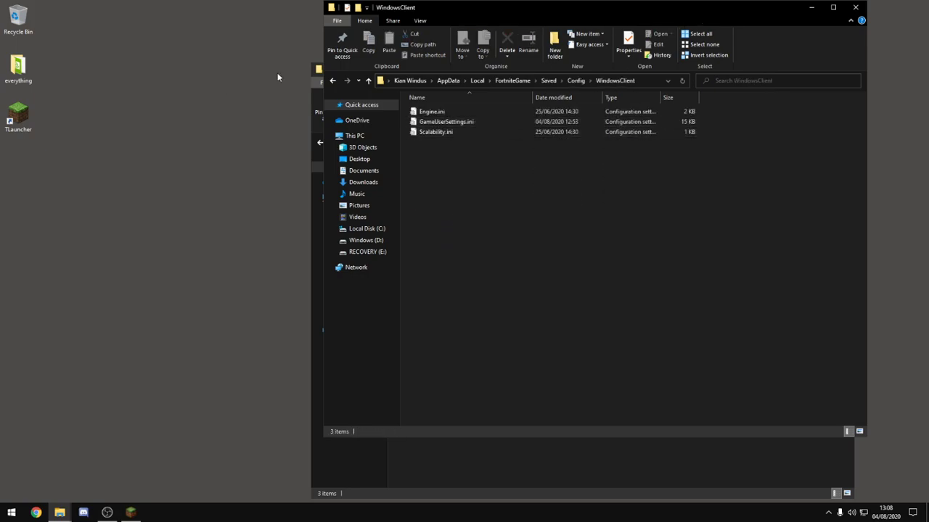
Select the three Low End .ini files, then close both the Low End and WindowsClient windows
{"action": "left_click_drag", "start_coordinate": [491, 10], "coordinate": [107, 82]}
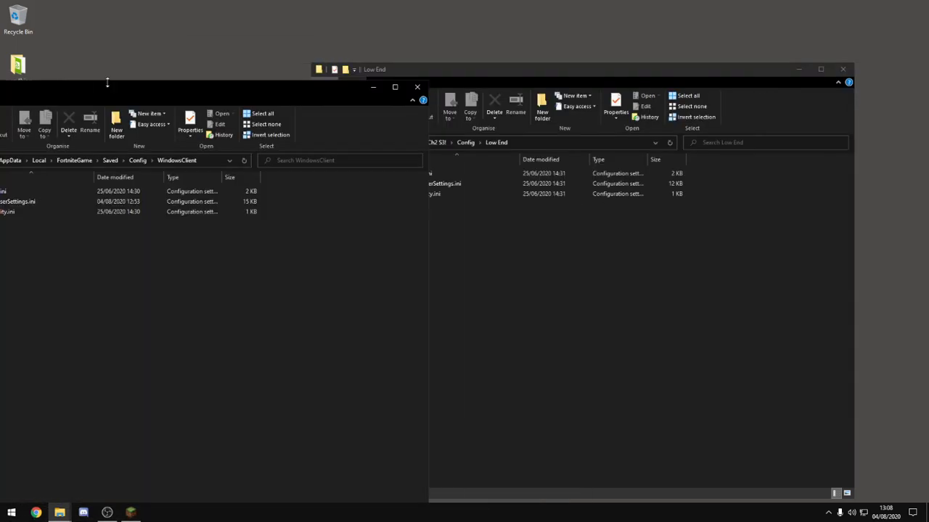
{"action": "left_click", "coordinate": [666, 67]}
{"action": "left_click_drag", "start_coordinate": [701, 70], "coordinate": [792, 62]}
{"action": "left_click_drag", "start_coordinate": [546, 224], "coordinate": [638, 177]}
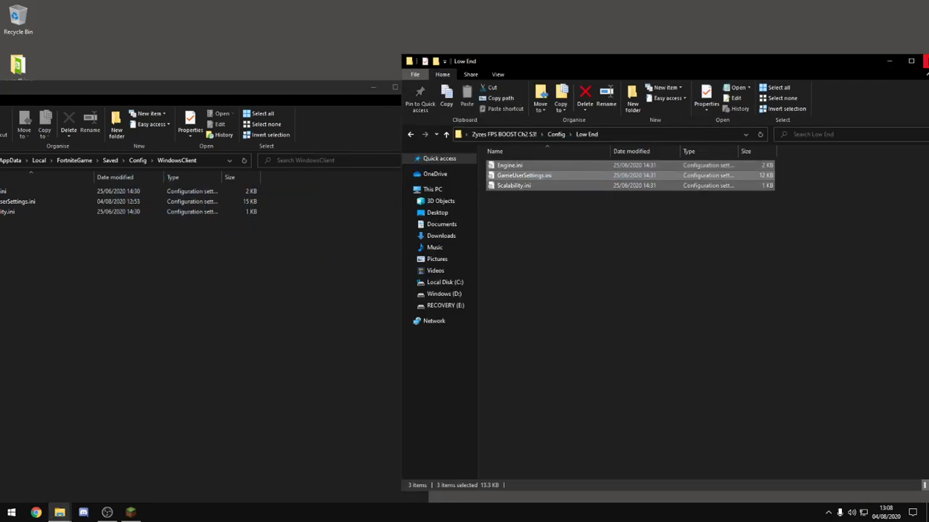
{"action": "left_click", "coordinate": [925, 61]}
{"action": "left_click_drag", "start_coordinate": [328, 83], "coordinate": [621, 61]}
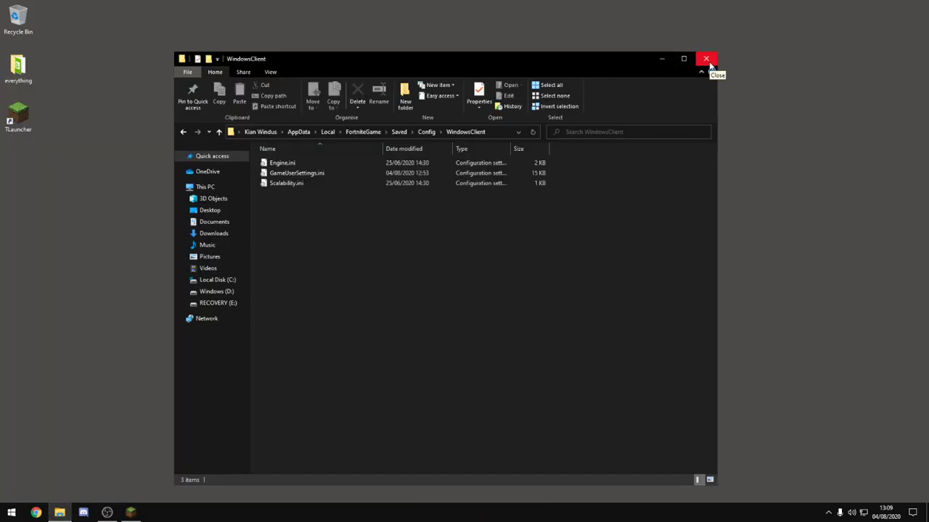
{"action": "left_click", "coordinate": [708, 62]}
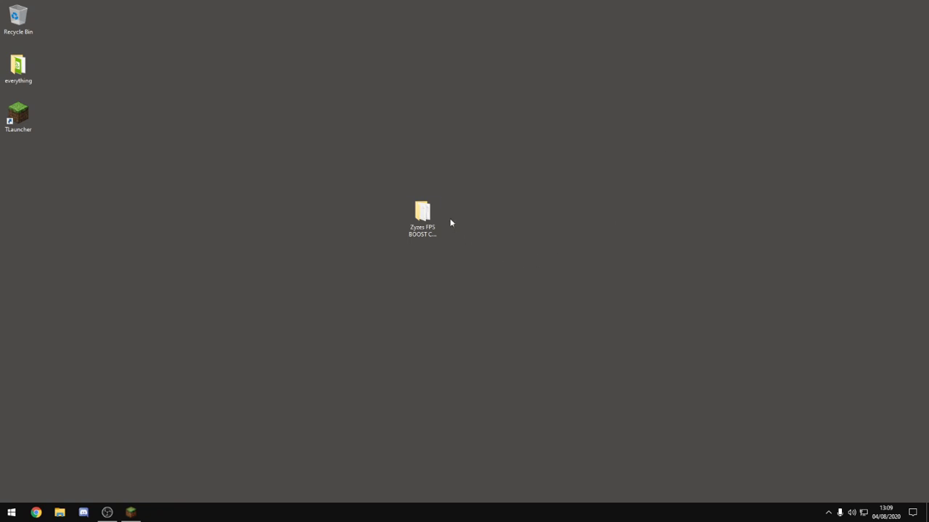
Open the pack's Optimizations > Fortnite 2 Process folder and inspect its priority .reg files
{"action": "double_click", "coordinate": [428, 212]}
{"action": "left_click", "coordinate": [346, 174]}
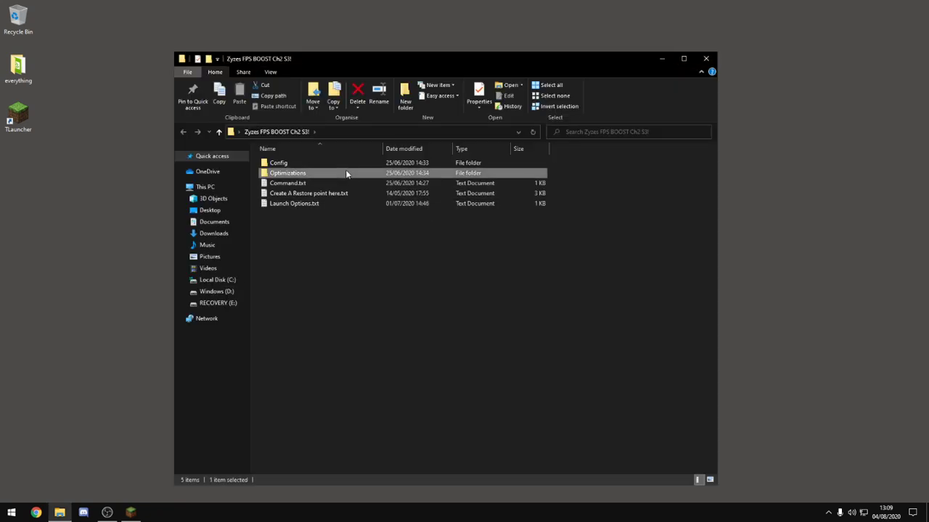
{"action": "double_click", "coordinate": [346, 175]}
{"action": "double_click", "coordinate": [337, 161]}
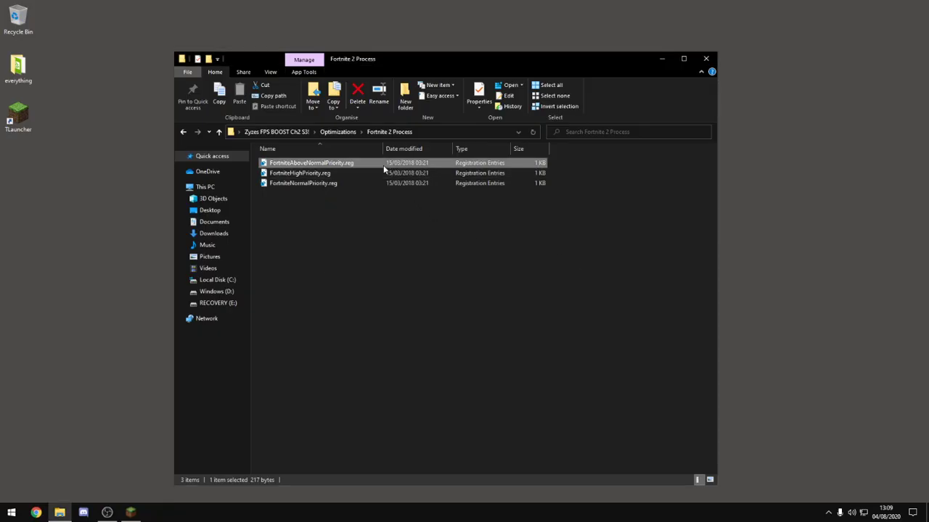
{"action": "left_click", "coordinate": [381, 174]}
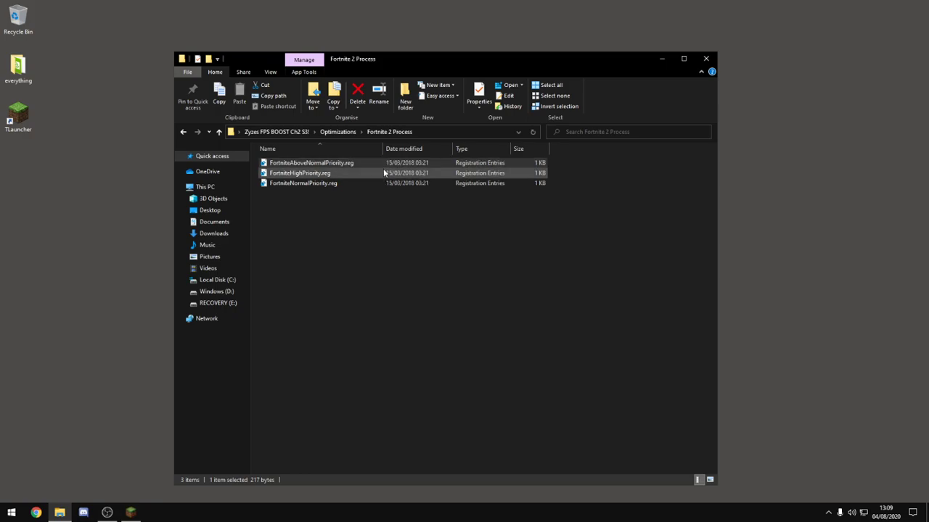
{"action": "left_click", "coordinate": [384, 167]}
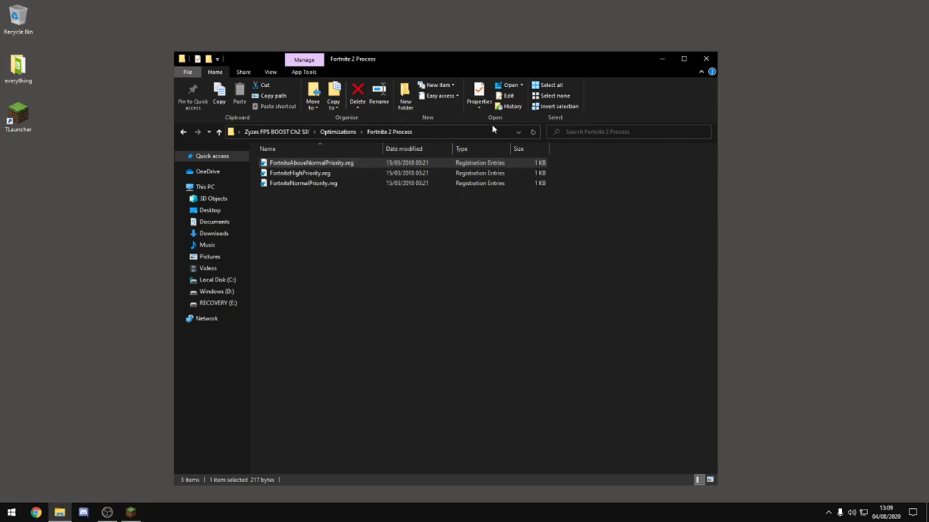
Check the GPU Settings folder, then return to Optimizations and select ISLC v1.0.2.2
{"action": "left_click", "coordinate": [183, 132]}
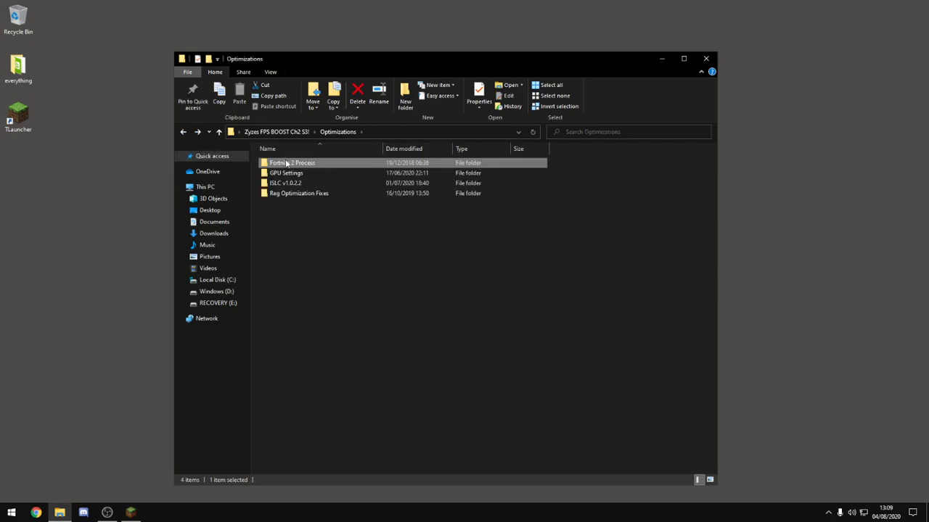
{"action": "double_click", "coordinate": [286, 172]}
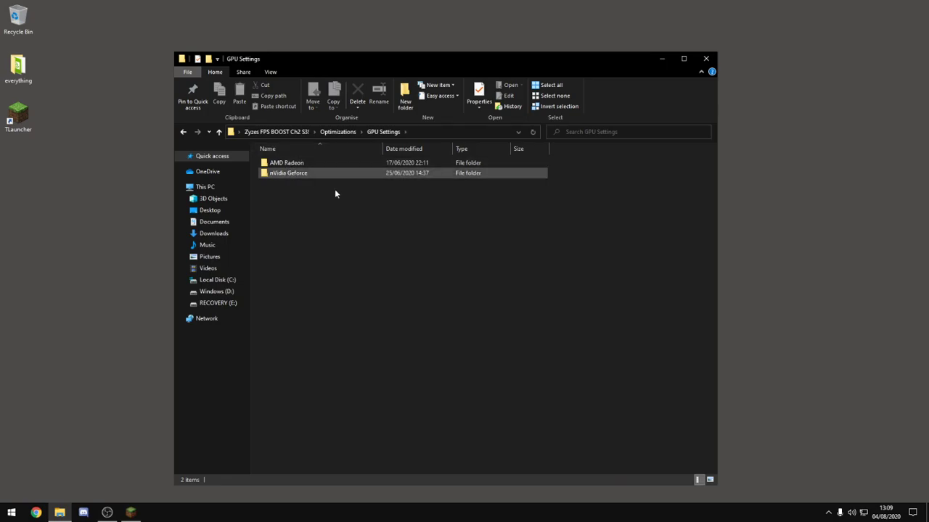
{"action": "left_click", "coordinate": [182, 132]}
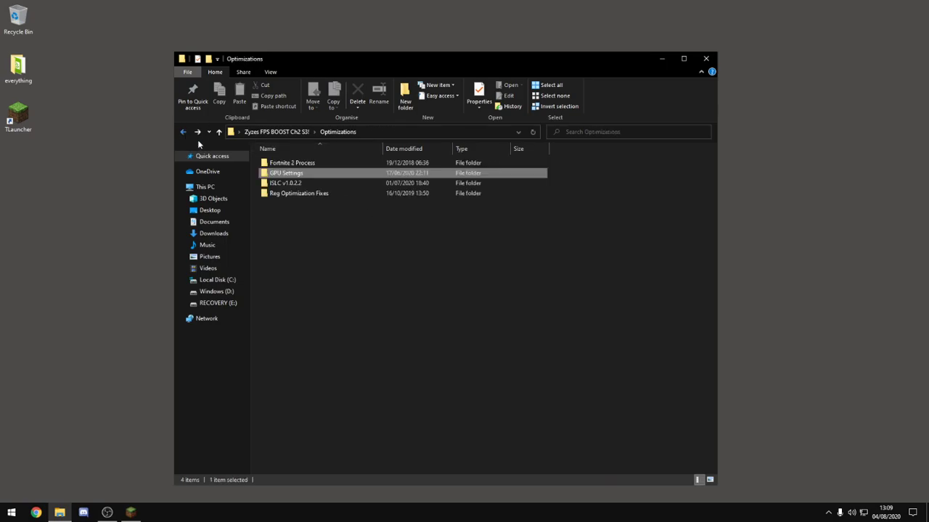
{"action": "left_click", "coordinate": [296, 182]}
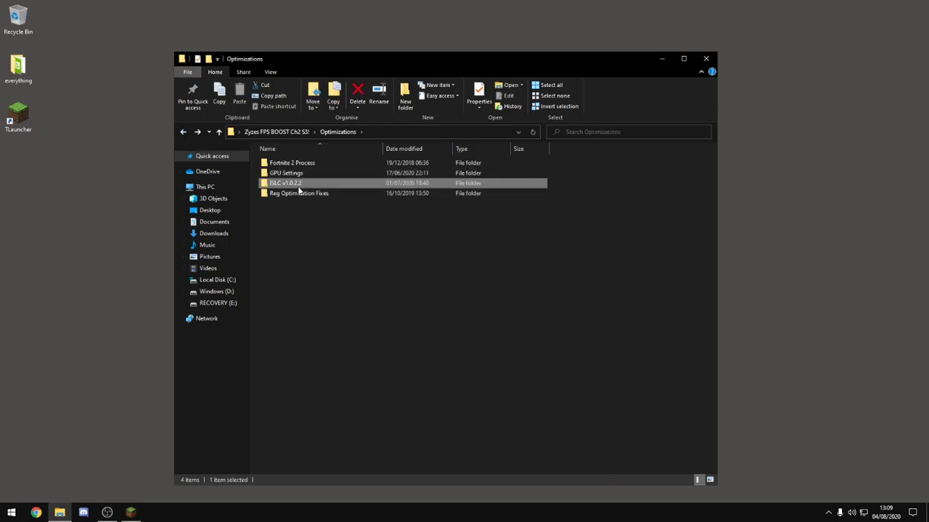
Open the ISLC v1.0.2.2 folder, glance at the hidden tray icons, and maximize Explorer
{"action": "double_click", "coordinate": [298, 185]}
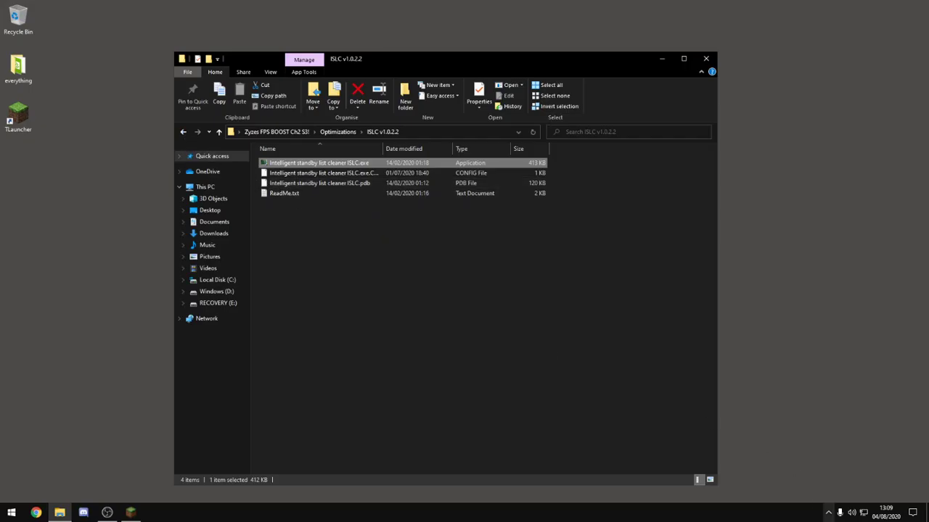
{"action": "left_click", "coordinate": [831, 507]}
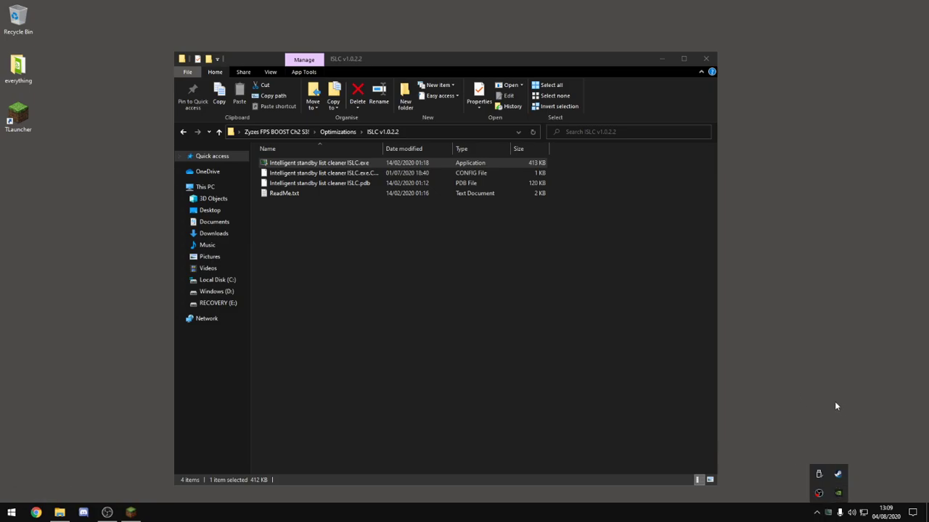
{"action": "left_click", "coordinate": [830, 513]}
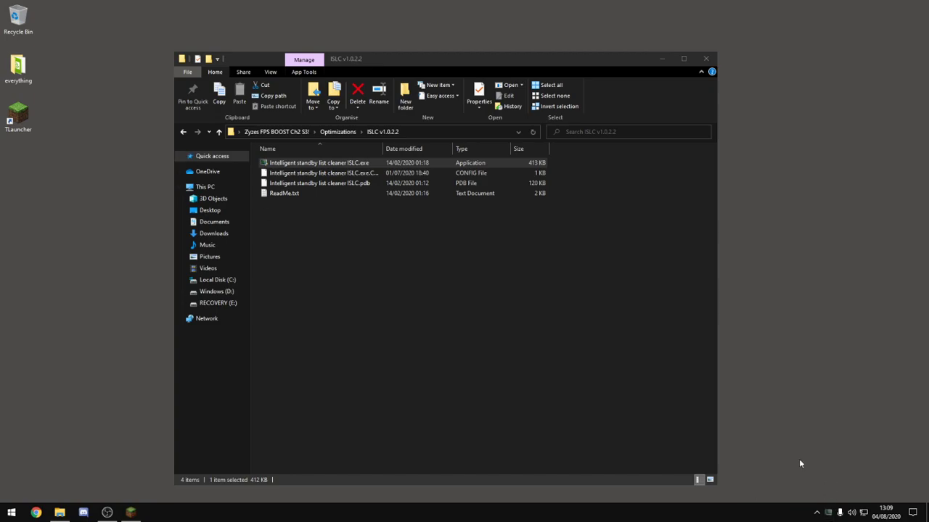
{"action": "left_click_drag", "start_coordinate": [644, 58], "coordinate": [581, 114]}
{"action": "left_click_drag", "start_coordinate": [381, 119], "coordinate": [253, 98]}
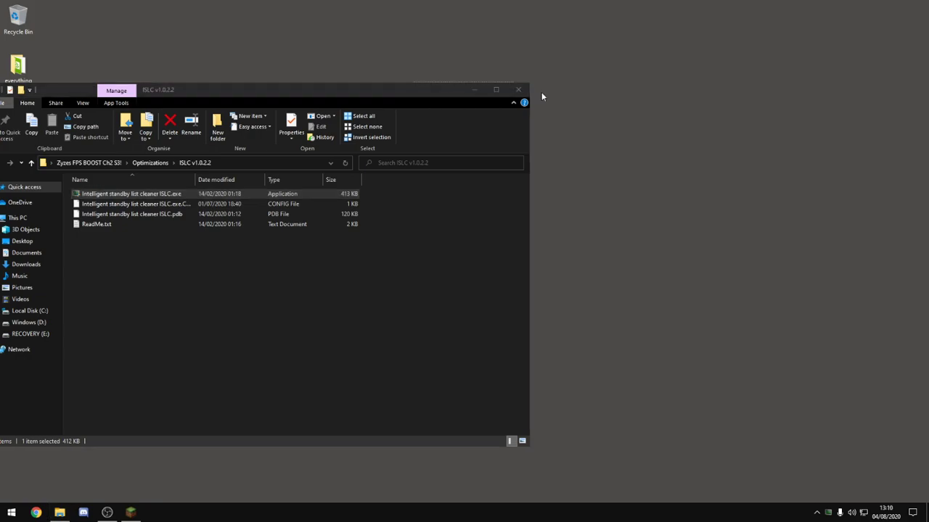
{"action": "left_click_drag", "start_coordinate": [399, 90], "coordinate": [629, 91]}
{"action": "left_click", "coordinate": [725, 89]}
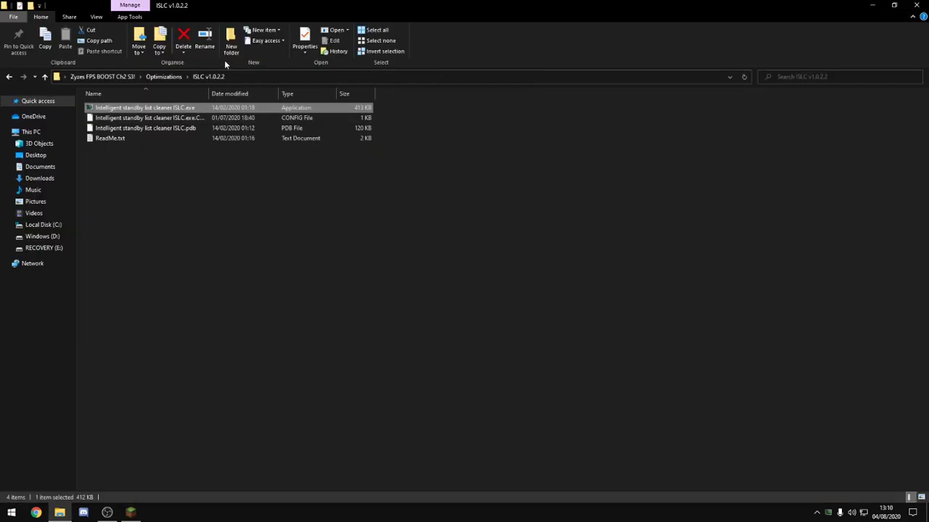
Merge Disable DVR 1.reg and Disable DVR 2.reg from Reg Optimization Fixes, confirming the registry prompts
{"action": "left_click", "coordinate": [9, 76]}
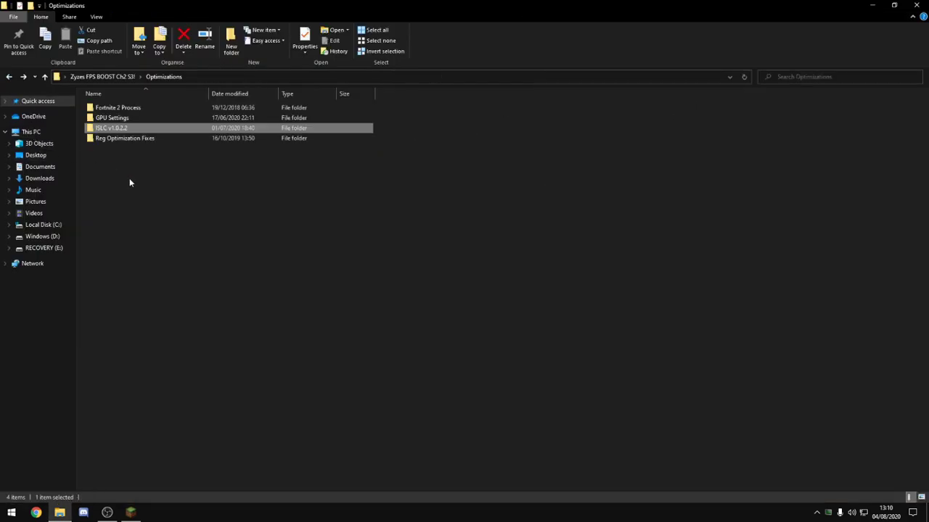
{"action": "double_click", "coordinate": [132, 137]}
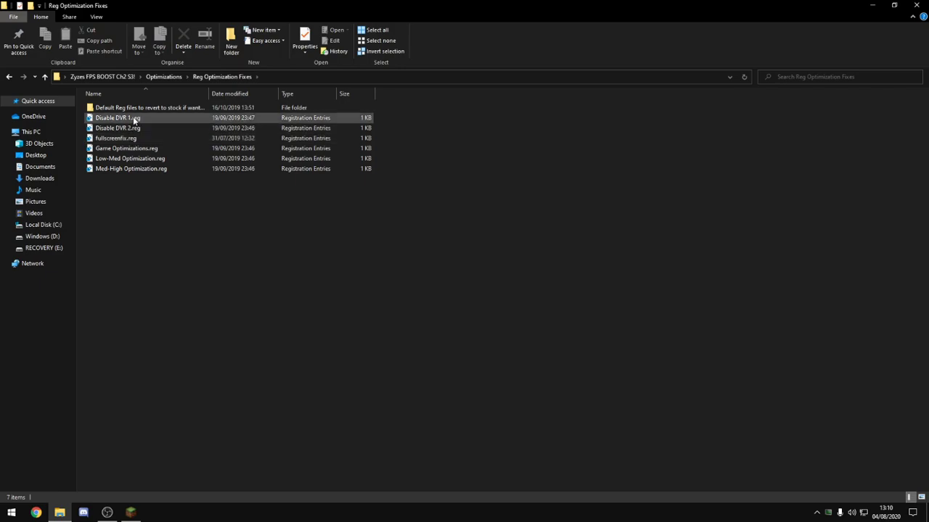
{"action": "double_click", "coordinate": [135, 121]}
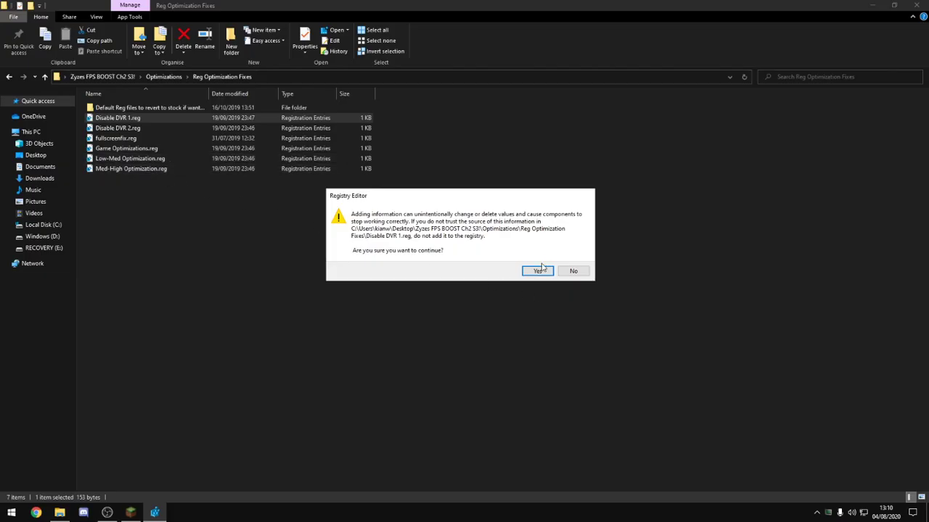
{"action": "left_click", "coordinate": [541, 269]}
{"action": "left_click", "coordinate": [570, 261]}
{"action": "double_click", "coordinate": [200, 128]}
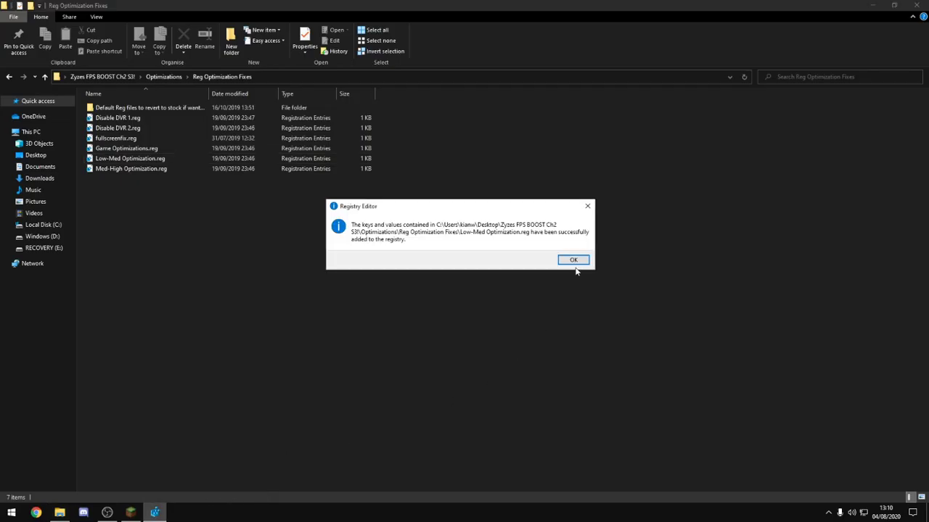
{"action": "left_click", "coordinate": [573, 259]}
Return to the Zyzes pack folder and select the powercfg duplicate-scheme command in Command.txt
{"action": "left_click", "coordinate": [8, 77]}
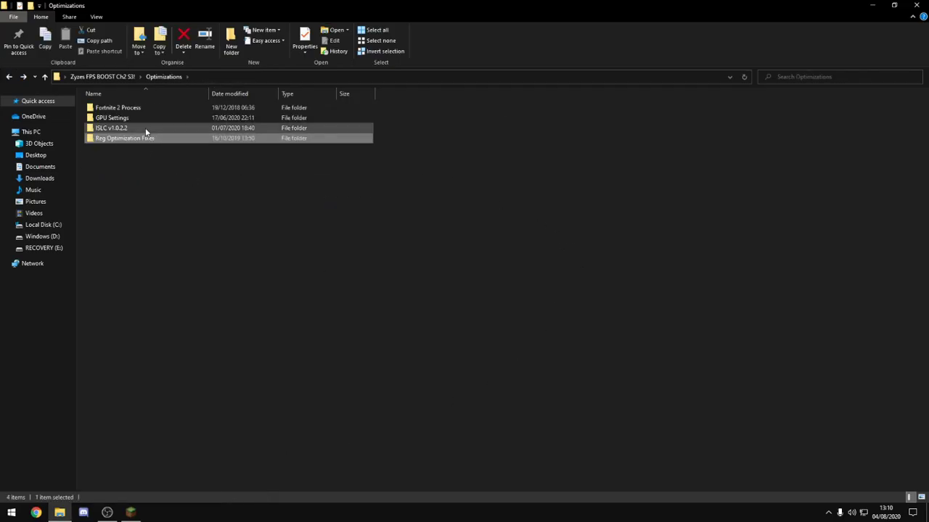
{"action": "left_click", "coordinate": [11, 76]}
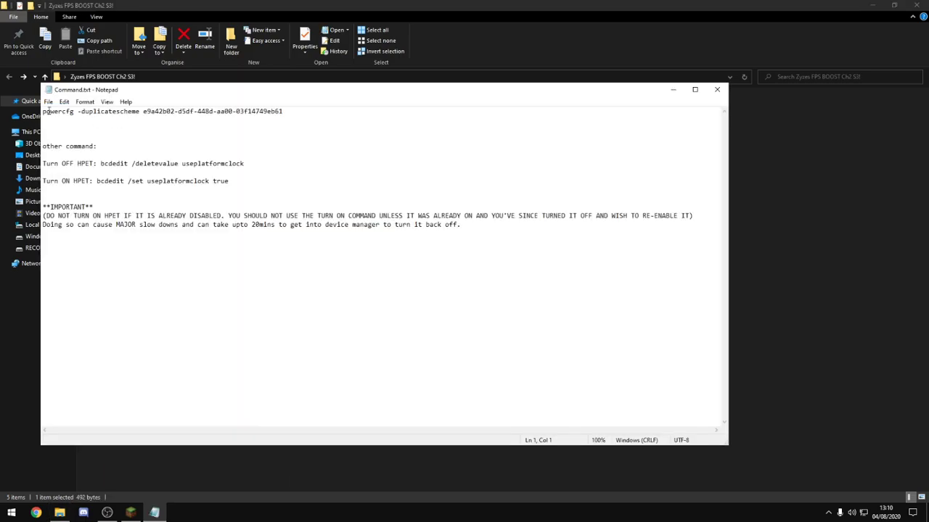
{"action": "left_click_drag", "start_coordinate": [44, 111], "coordinate": [327, 110]}
{"action": "key", "text": "ctrl+c"}
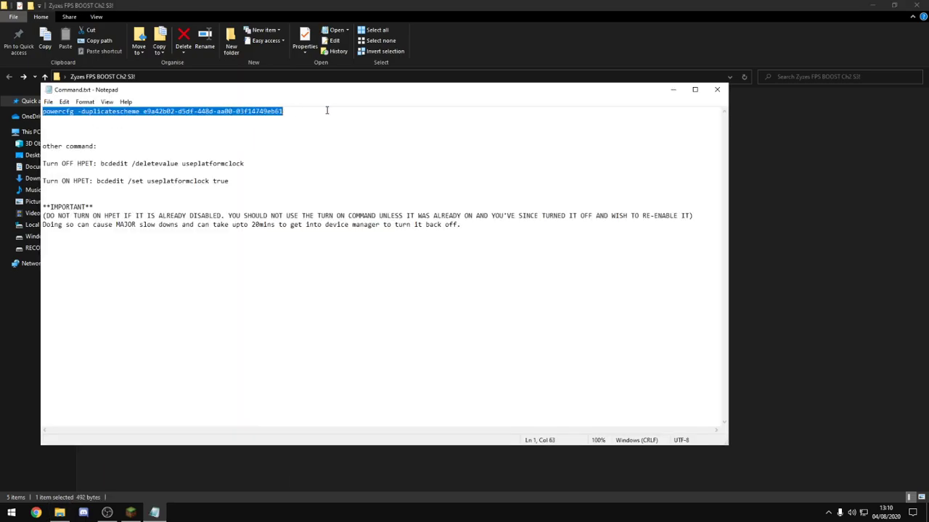
Run Command Prompt as administrator to create the Ultimate Performance scheme, then close it
{"action": "key", "text": "super"}
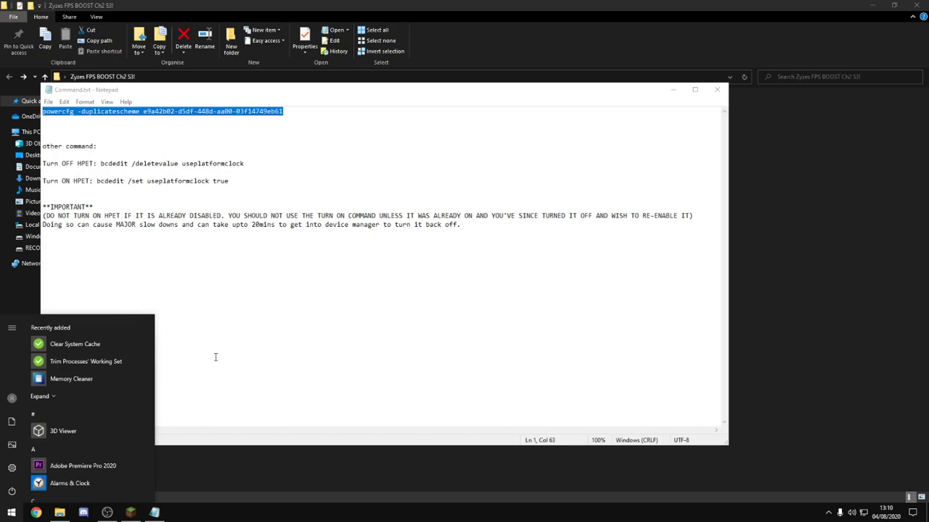
{"action": "type", "text": "cmd"}
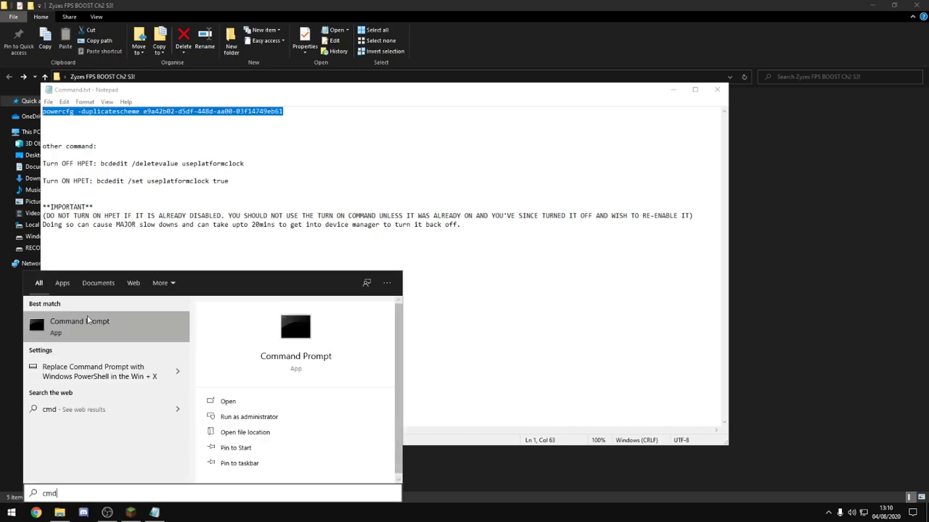
{"action": "right_click", "coordinate": [81, 322]}
{"action": "left_click", "coordinate": [120, 323]}
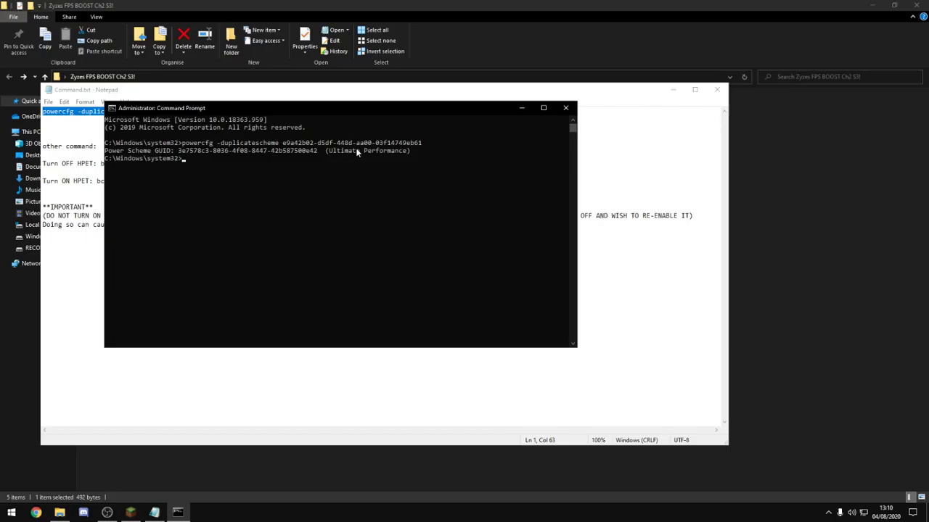
{"action": "left_click", "coordinate": [567, 108]}
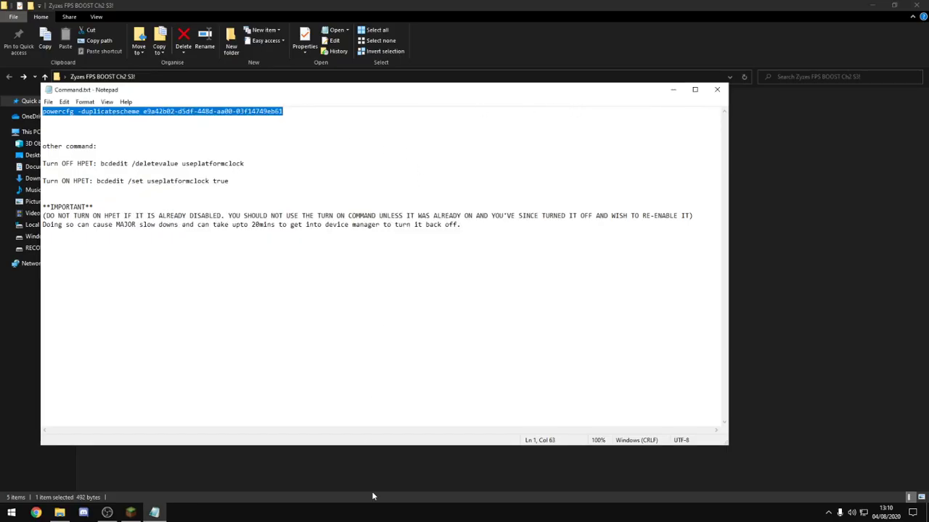
{"action": "key", "text": "super"}
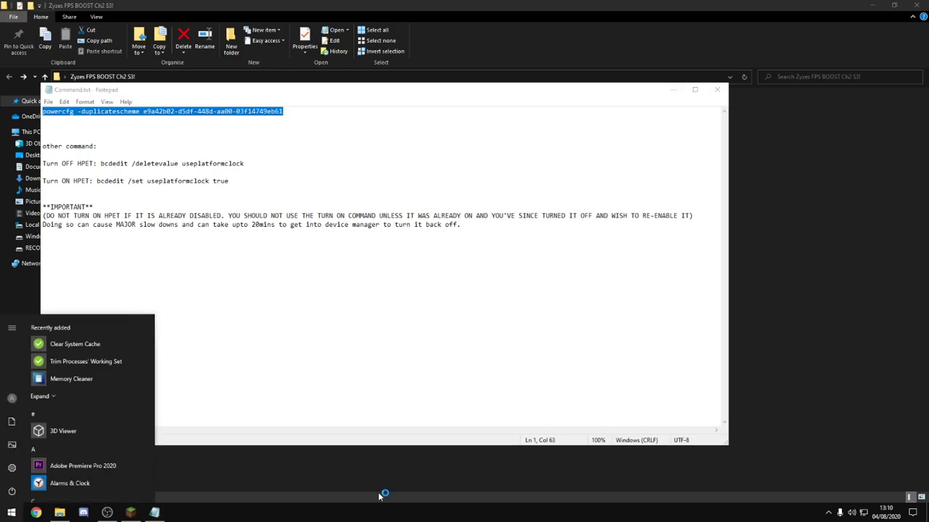
Open This PC's system properties and its Advanced system settings dialog
{"action": "type", "text": "this c"}
{"action": "key", "text": "BackSpace"}
{"action": "type", "text": "pc"}
{"action": "key", "text": "Return"}
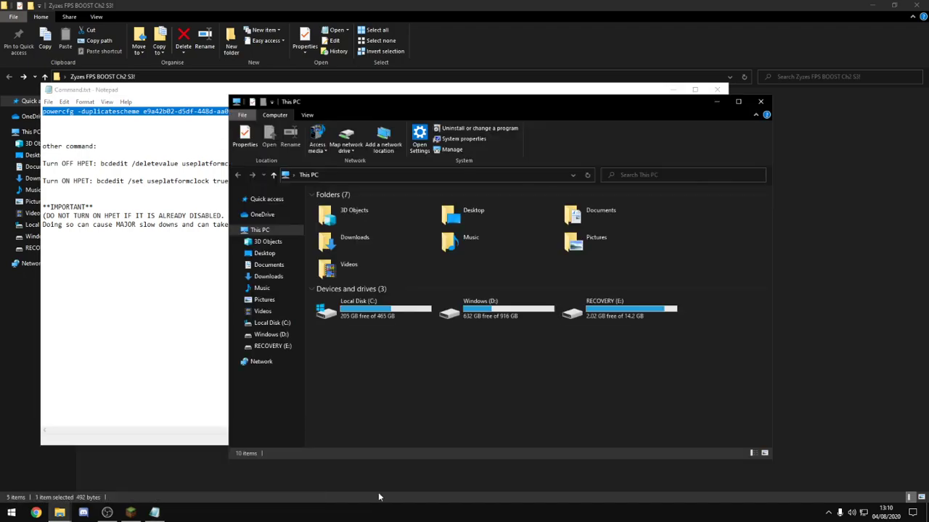
{"action": "right_click", "coordinate": [408, 430]}
{"action": "left_click", "coordinate": [429, 424]}
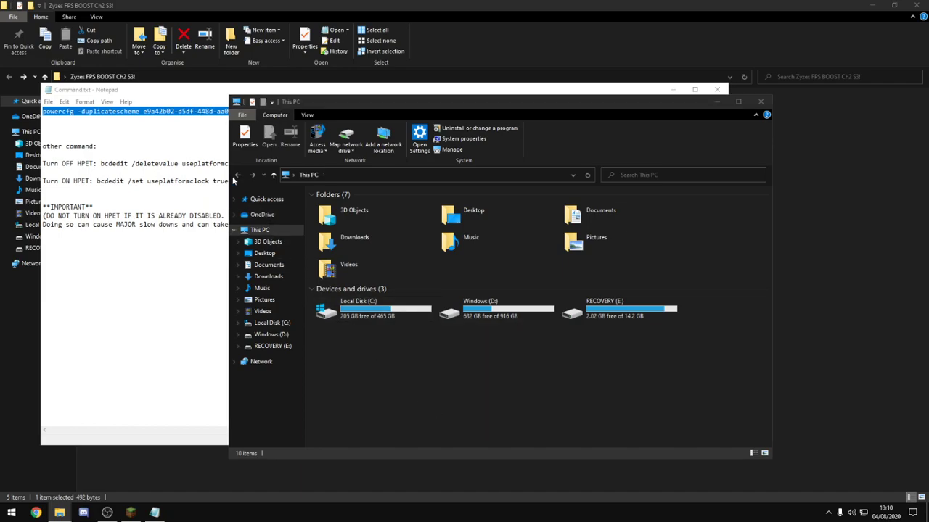
{"action": "left_click", "coordinate": [241, 200]}
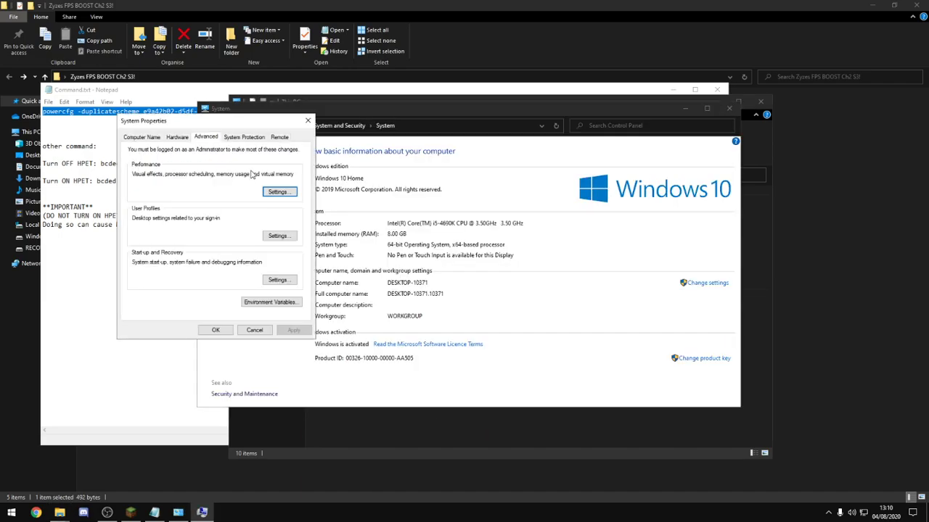
Browse the Hardware and other System Properties tabs, then close the dialog
{"action": "left_click", "coordinate": [174, 137]}
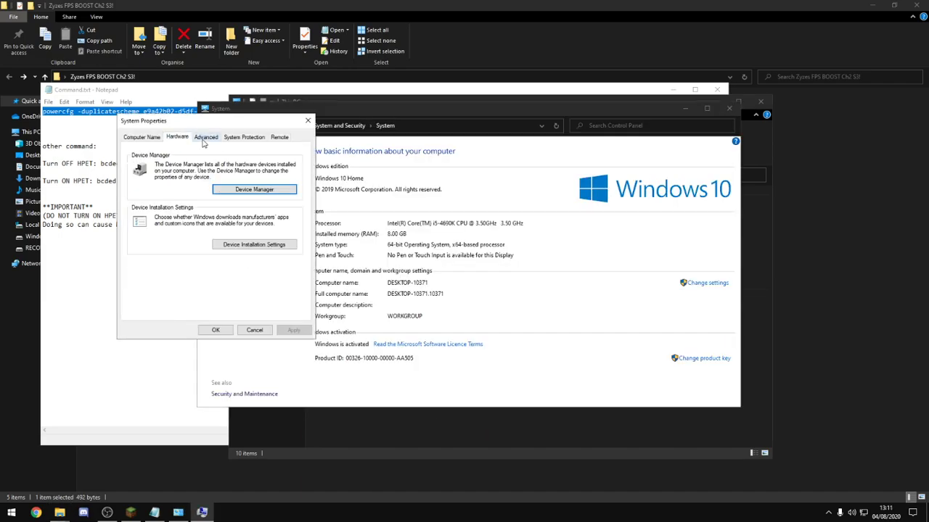
{"action": "left_click", "coordinate": [228, 137]}
{"action": "left_click", "coordinate": [279, 137]}
{"action": "left_click", "coordinate": [206, 137]}
{"action": "left_click", "coordinate": [177, 137]}
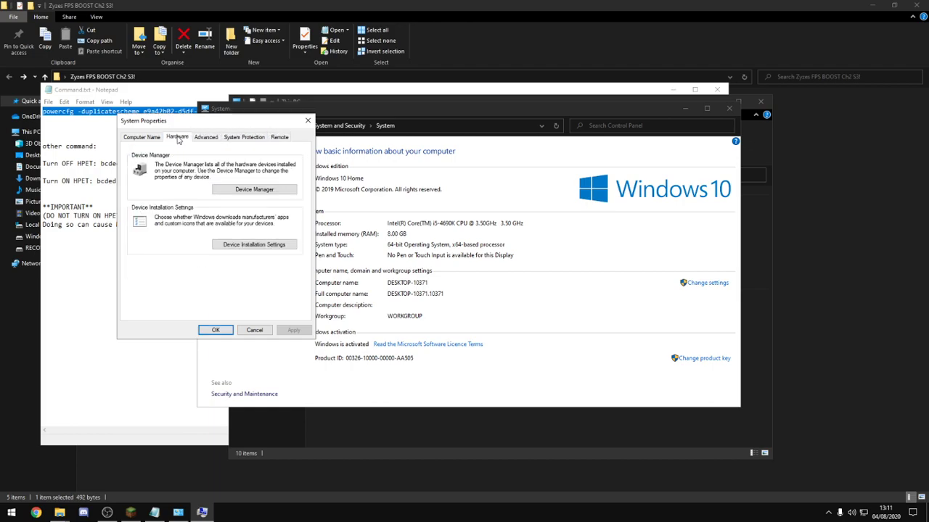
{"action": "left_click", "coordinate": [207, 138]}
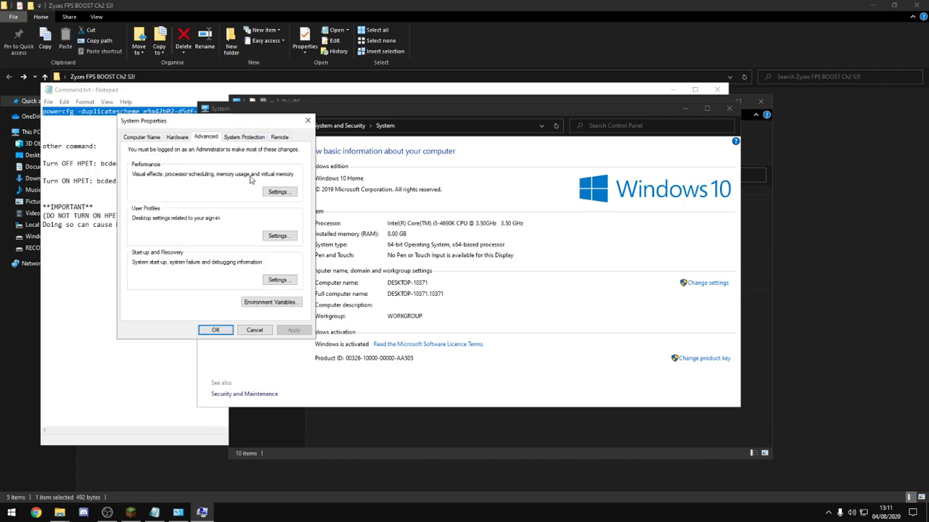
{"action": "left_click", "coordinate": [308, 121]}
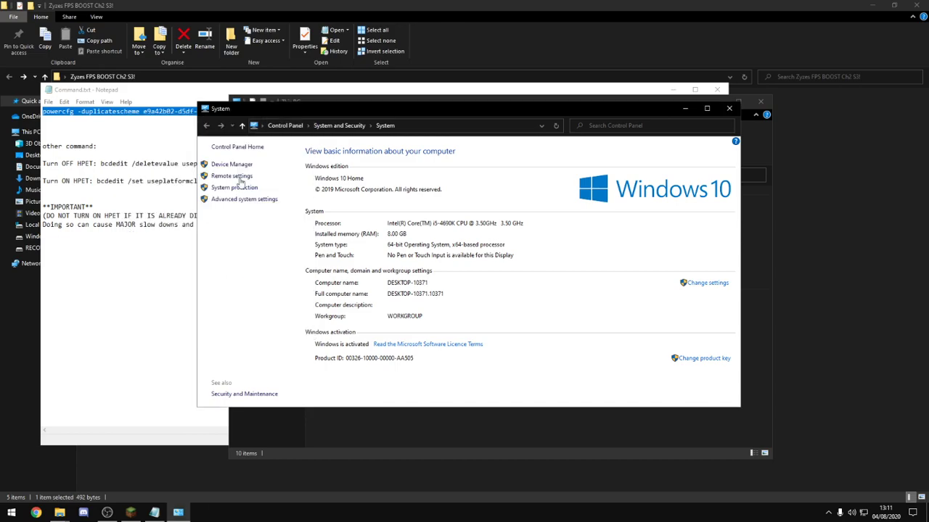
{"action": "left_click", "coordinate": [243, 200]}
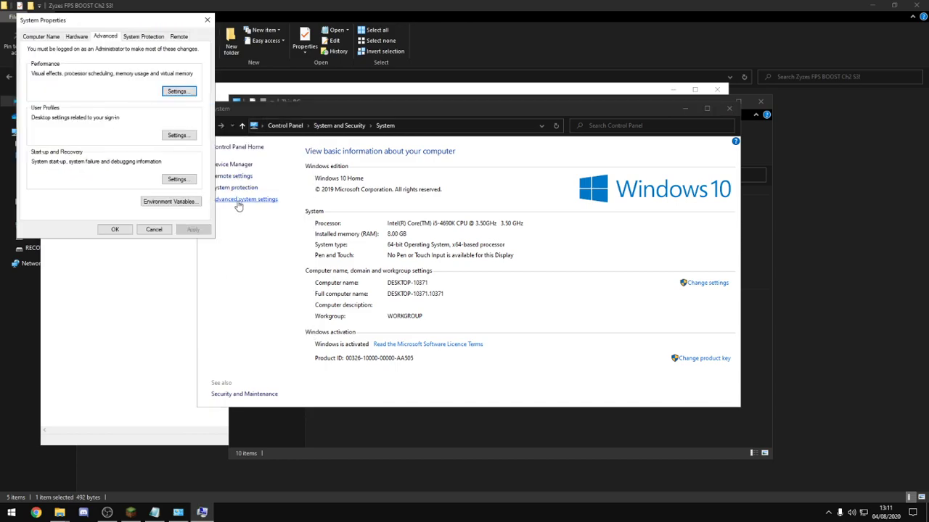
{"action": "left_click", "coordinate": [207, 19]}
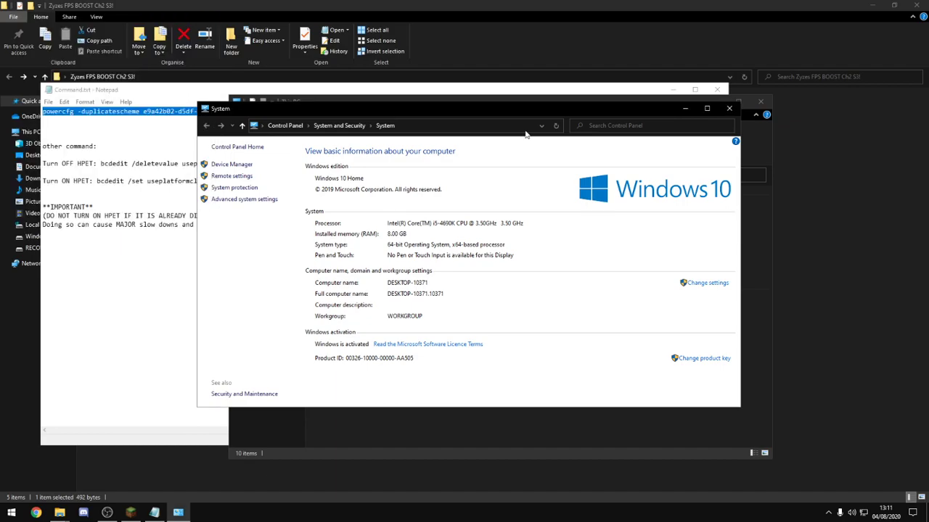
Close Control Panel and the This PC window, bringing Command.txt back to the front
{"action": "left_click", "coordinate": [290, 125]}
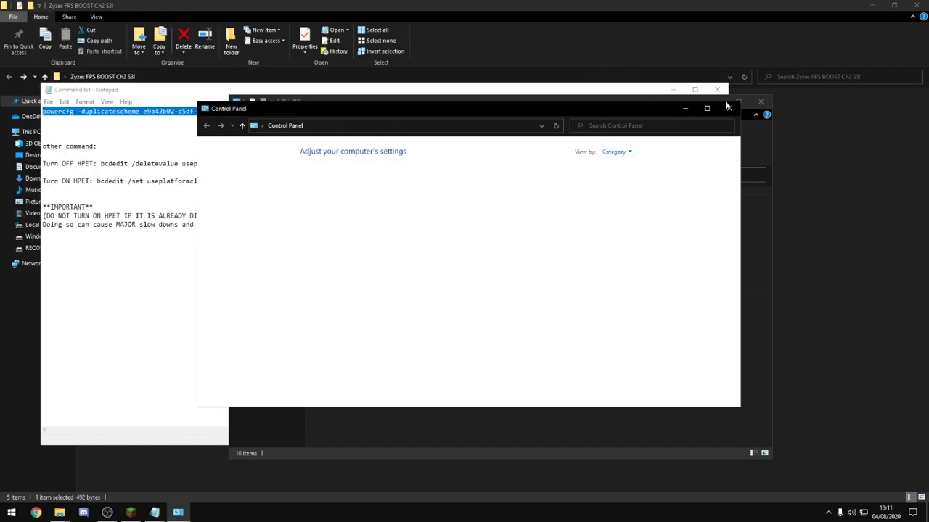
{"action": "left_click", "coordinate": [729, 108]}
{"action": "left_click", "coordinate": [155, 512]}
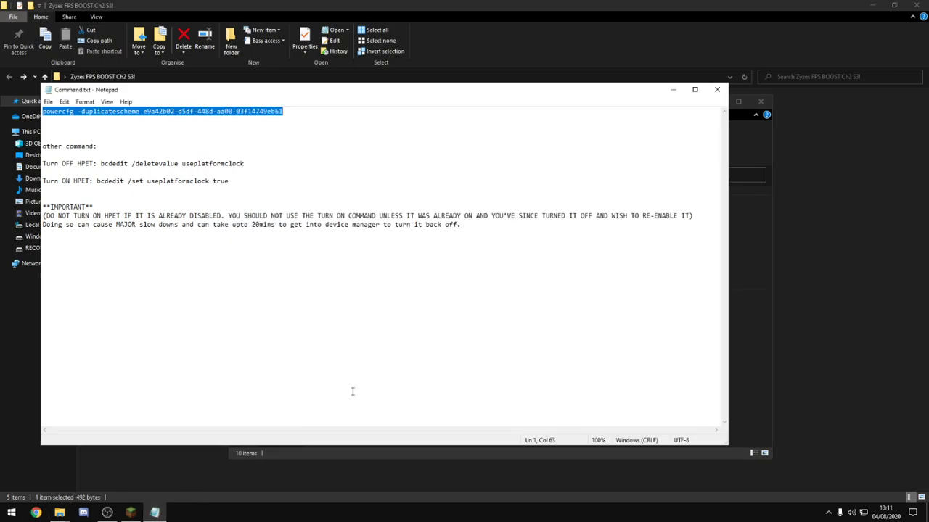
{"action": "left_click", "coordinate": [733, 232]}
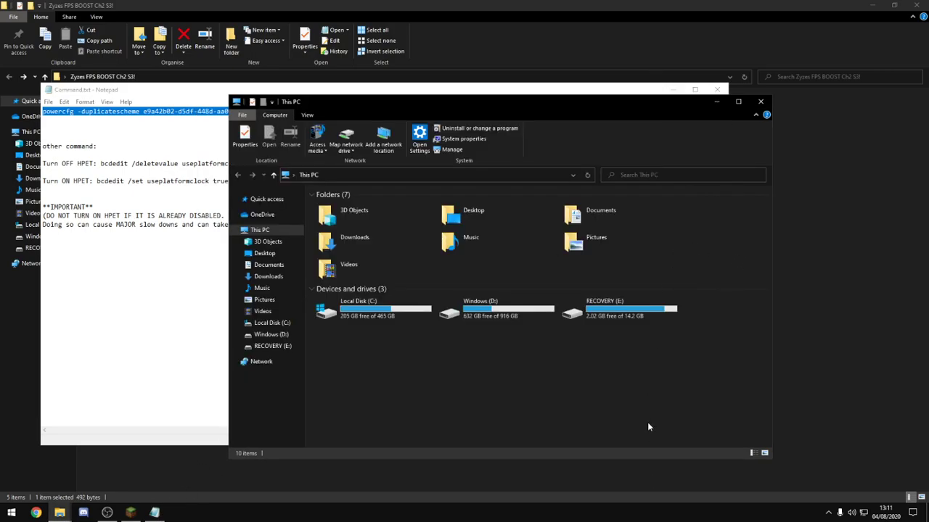
{"action": "left_click", "coordinate": [760, 102]}
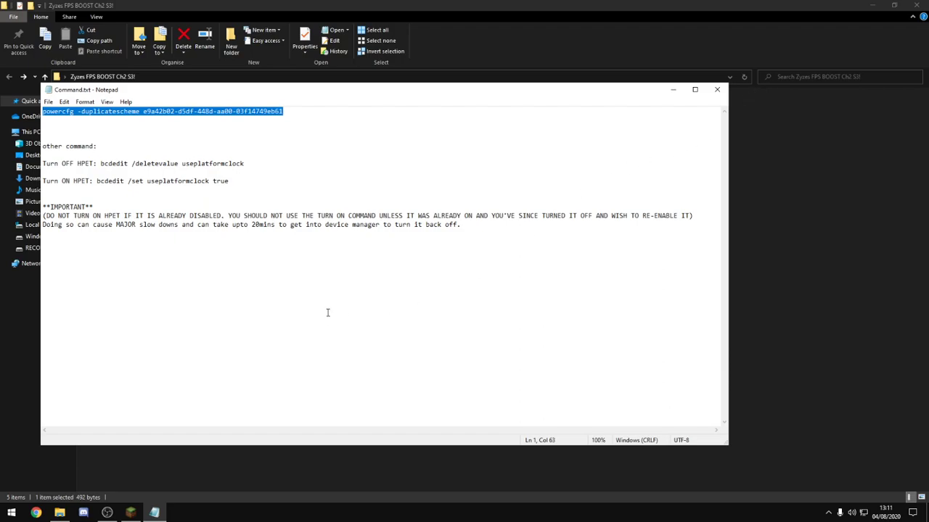
Search 'power options', deleting the accidentally pasted powercfg command, then dismiss the Settings window
{"action": "key", "text": "super"}
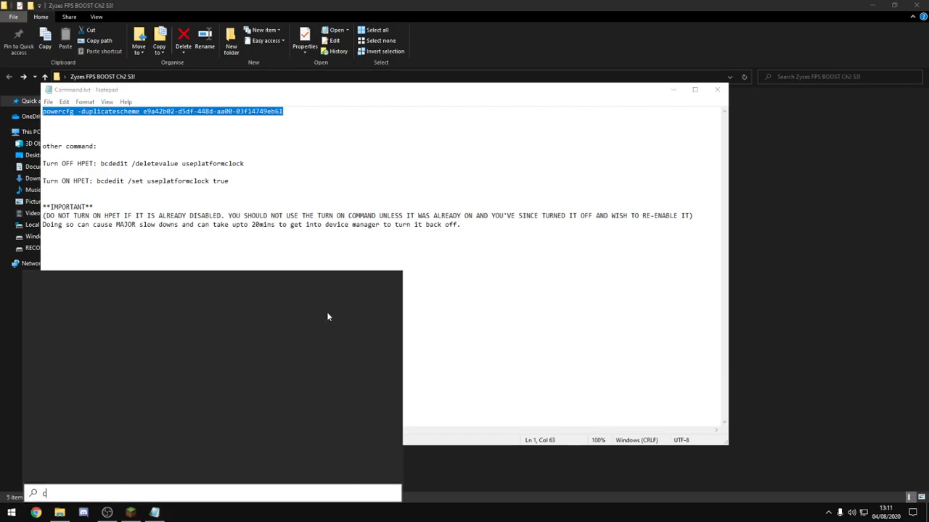
{"action": "type", "text": "po"}
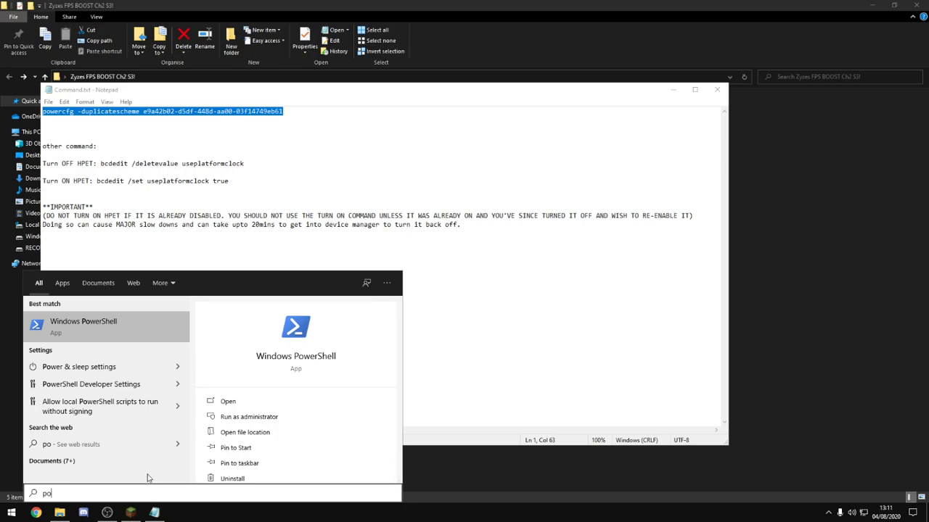
{"action": "key", "text": "ctrl+v"}
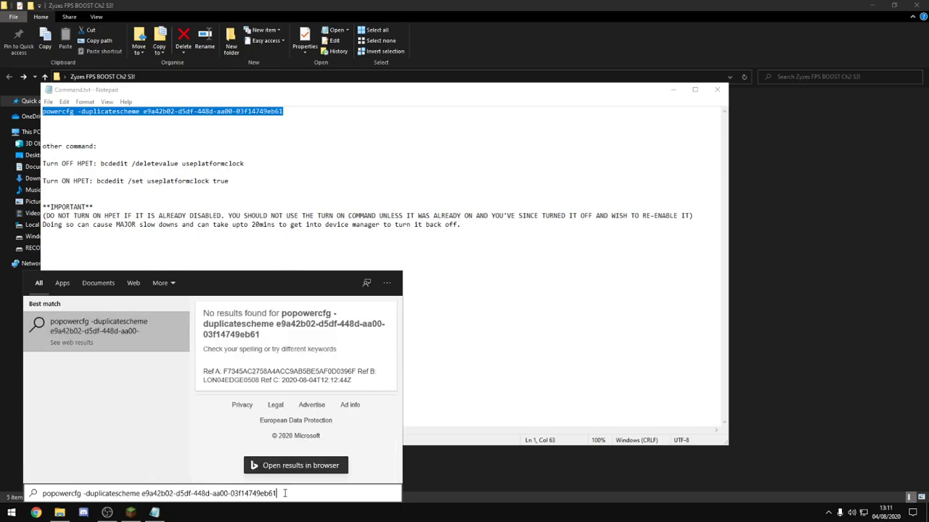
{"action": "left_click_drag", "start_coordinate": [276, 493], "coordinate": [59, 494]}
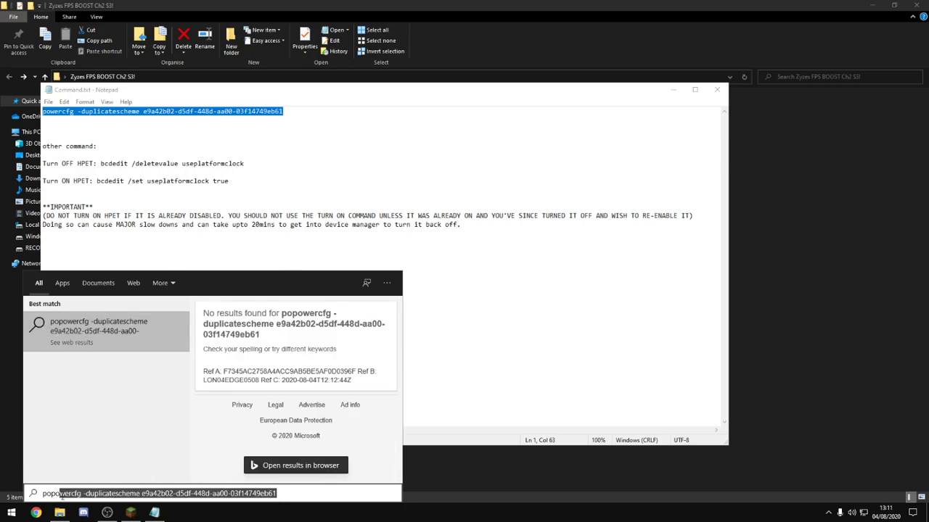
{"action": "left_click", "coordinate": [60, 493]}
{"action": "left_click_drag", "start_coordinate": [277, 493], "coordinate": [52, 493]}
{"action": "key", "text": "BackSpace"}
{"action": "type", "text": "wer"}
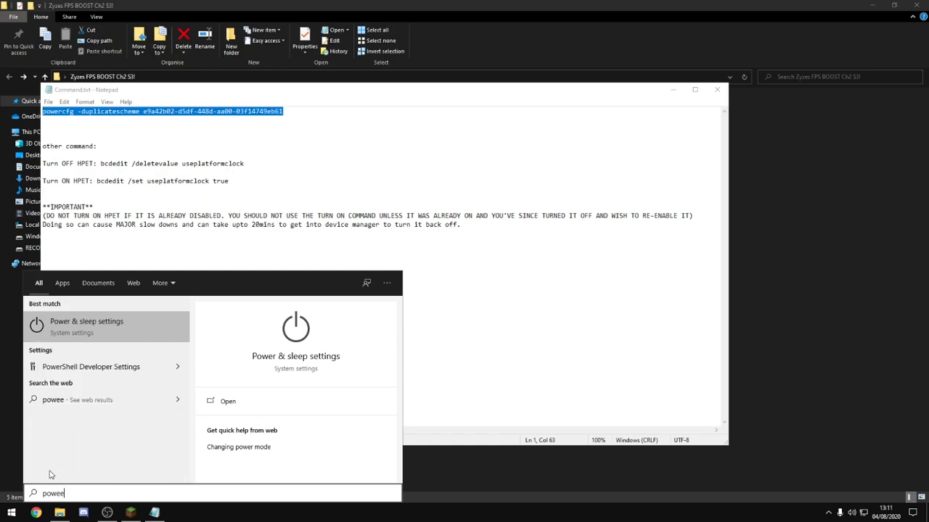
{"action": "type", "text": " options"}
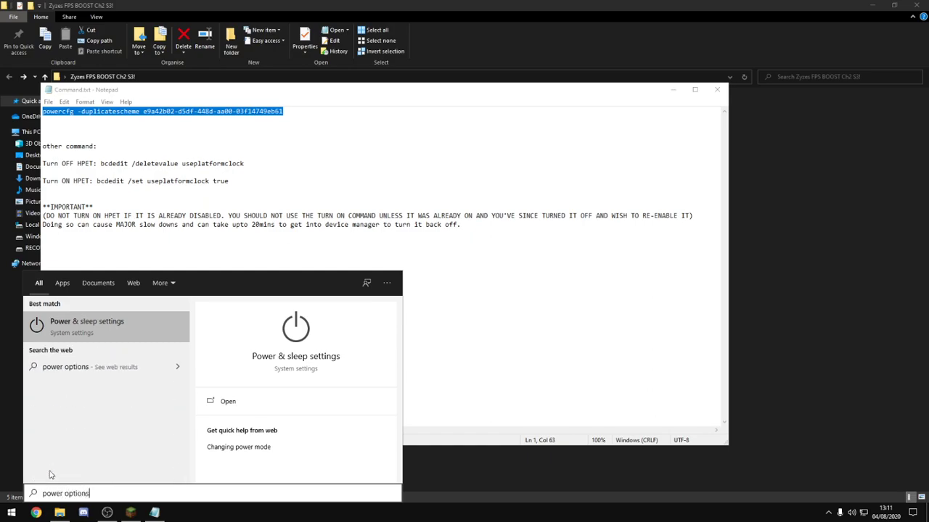
{"action": "key", "text": "Return"}
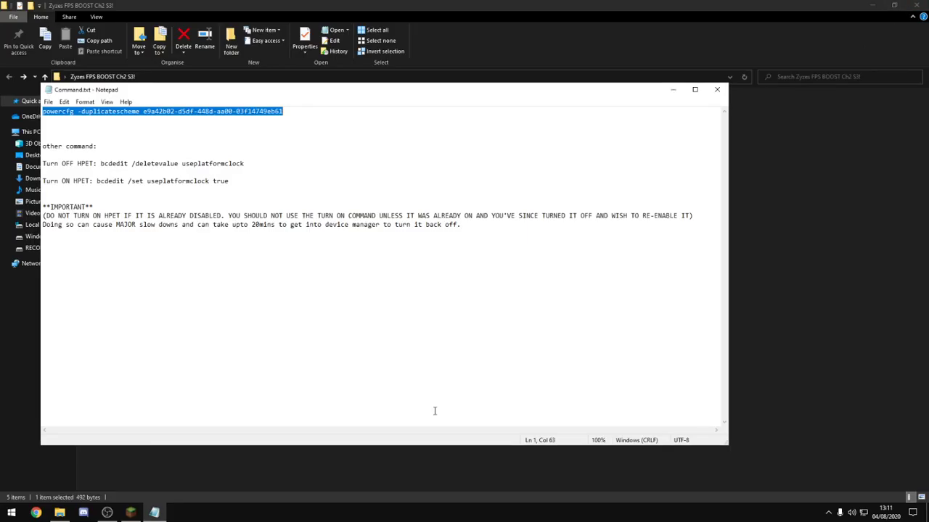
{"action": "left_click", "coordinate": [12, 512]}
Set the power plan's Turn off the display to Never, save, and close Power Options
{"action": "type", "text": "p"}
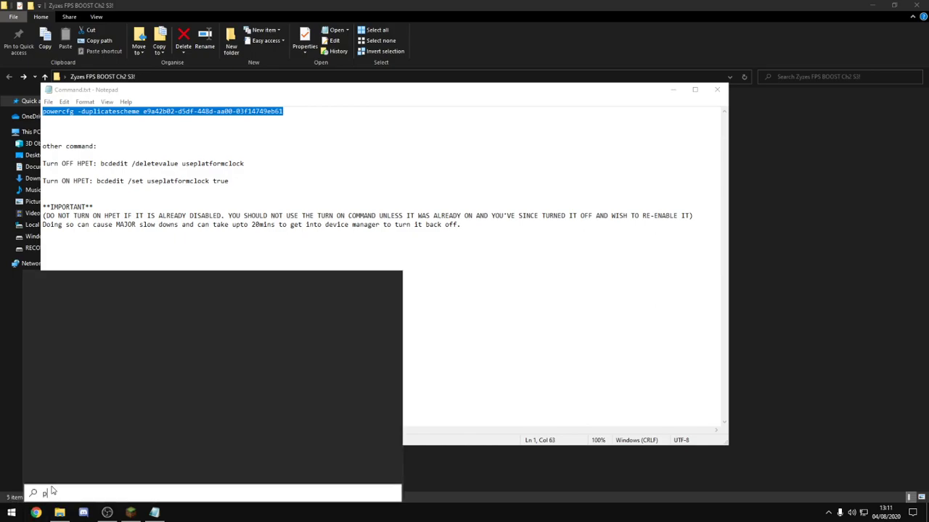
{"action": "type", "text": "ower"}
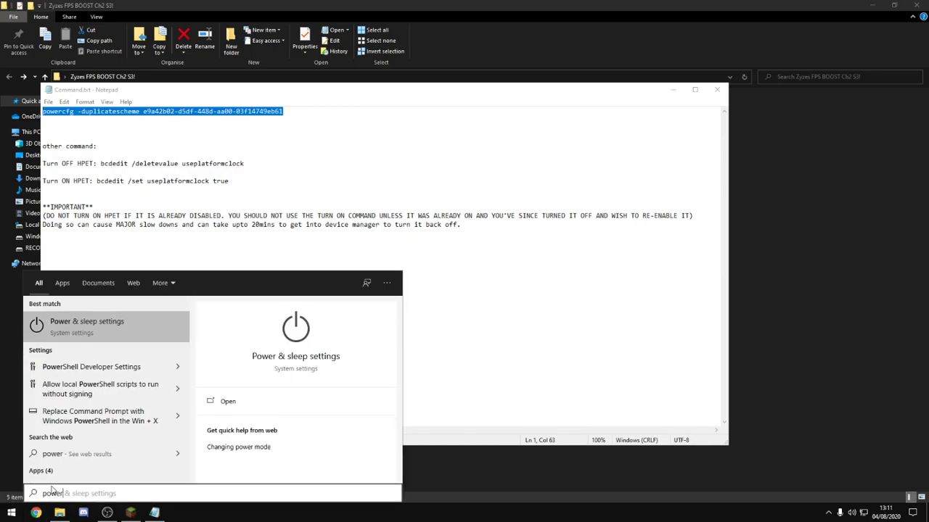
{"action": "type", "text": " op"}
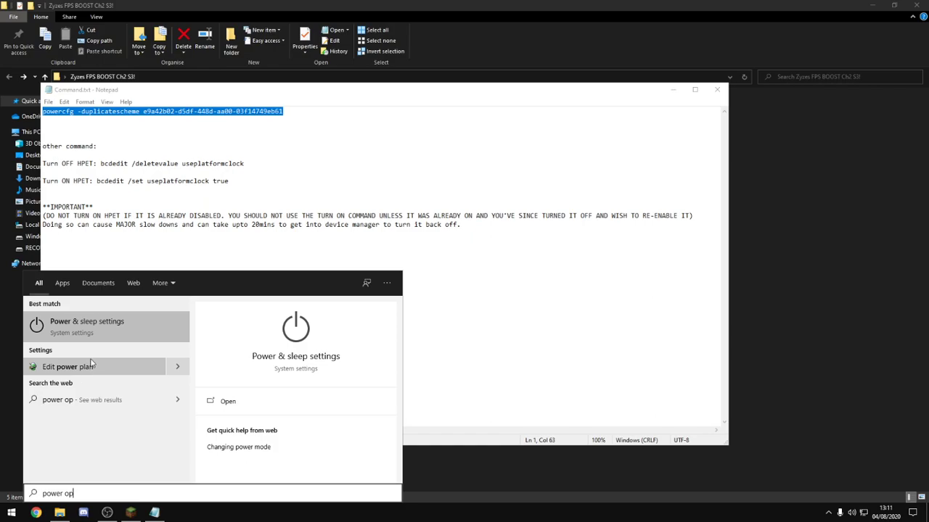
{"action": "left_click", "coordinate": [95, 368]}
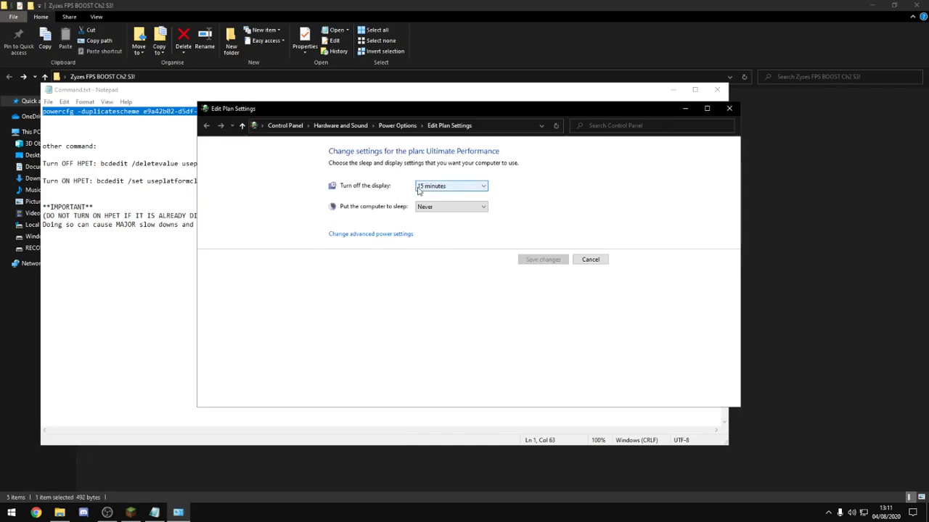
{"action": "left_click", "coordinate": [428, 188]}
{"action": "left_click", "coordinate": [443, 305]}
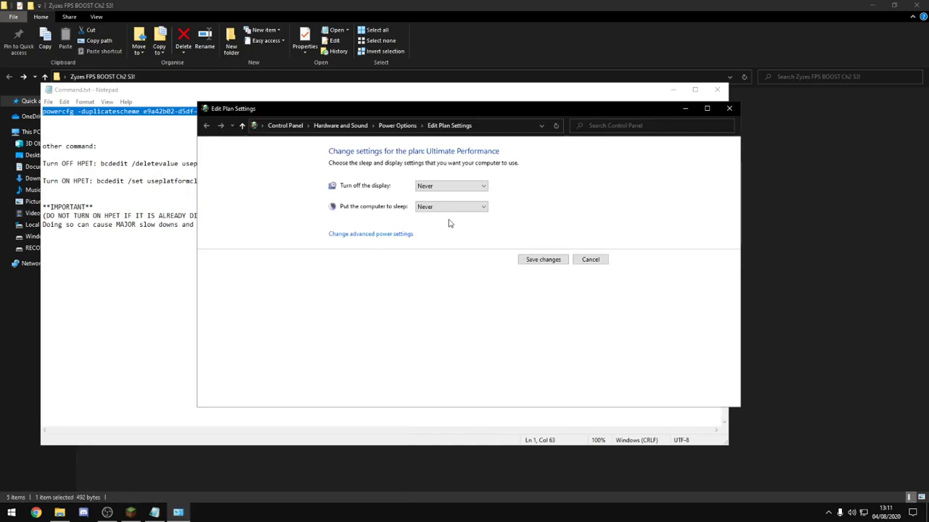
{"action": "left_click", "coordinate": [558, 262]}
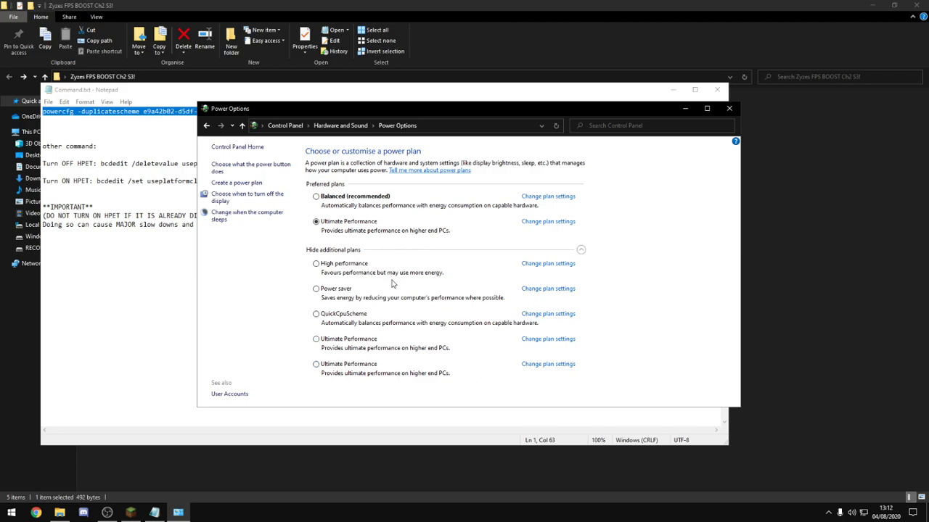
{"action": "left_click", "coordinate": [729, 108]}
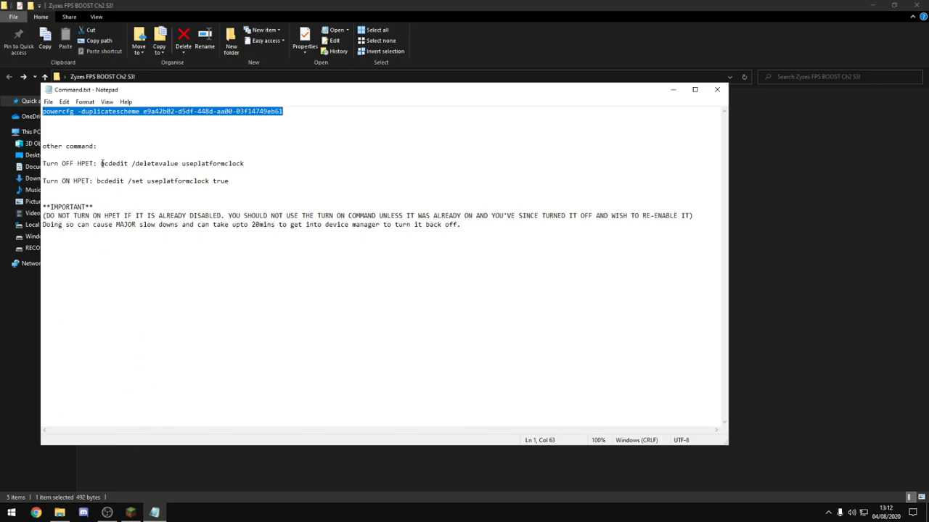
Copy the Turn OFF HPET command and run bcdedit /deletevalue useplatformclock in an administrator Command Prompt
{"action": "left_click_drag", "start_coordinate": [102, 164], "coordinate": [256, 171]}
{"action": "key", "text": "ctrl+c"}
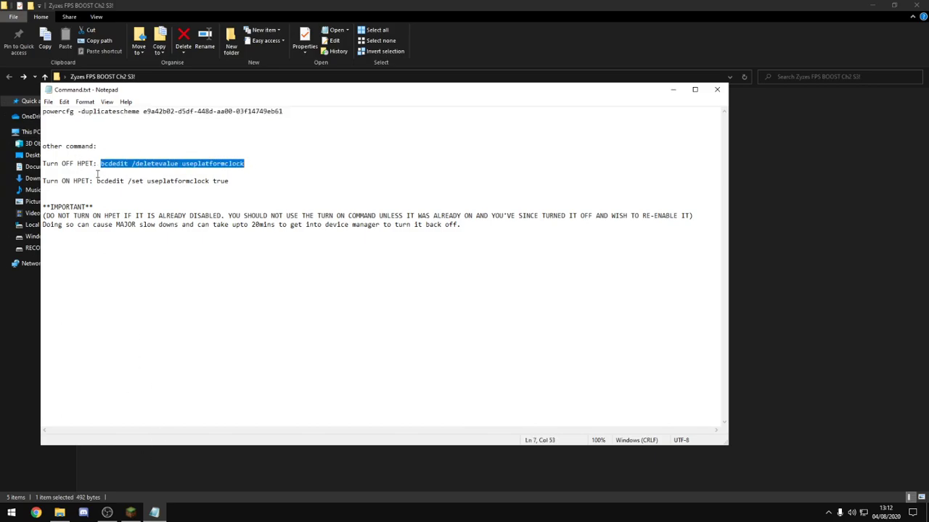
{"action": "key", "text": "super"}
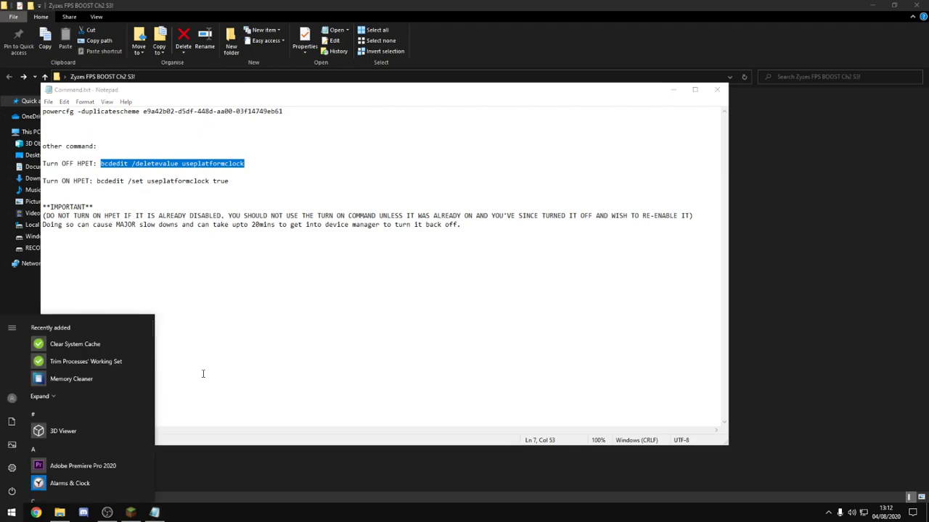
{"action": "type", "text": "cmd"}
{"action": "right_click", "coordinate": [118, 330]}
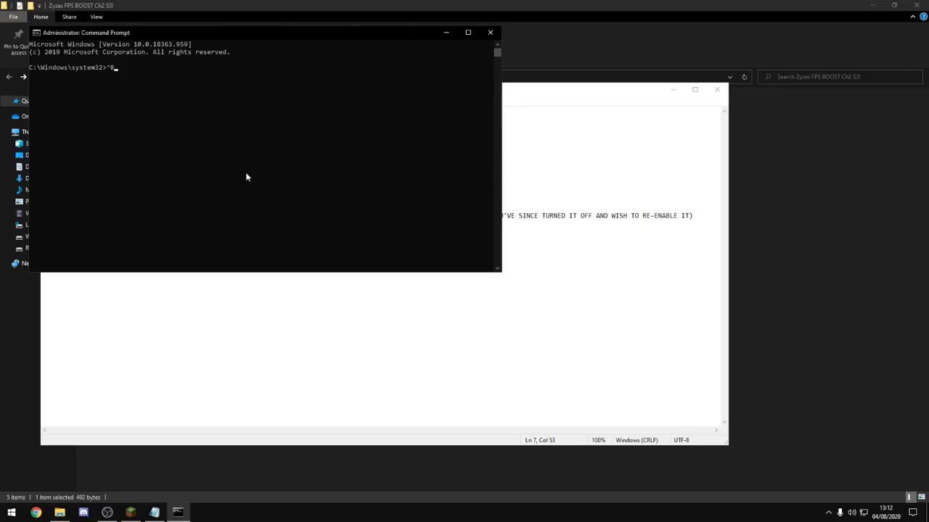
{"action": "key", "text": "ctrl+v"}
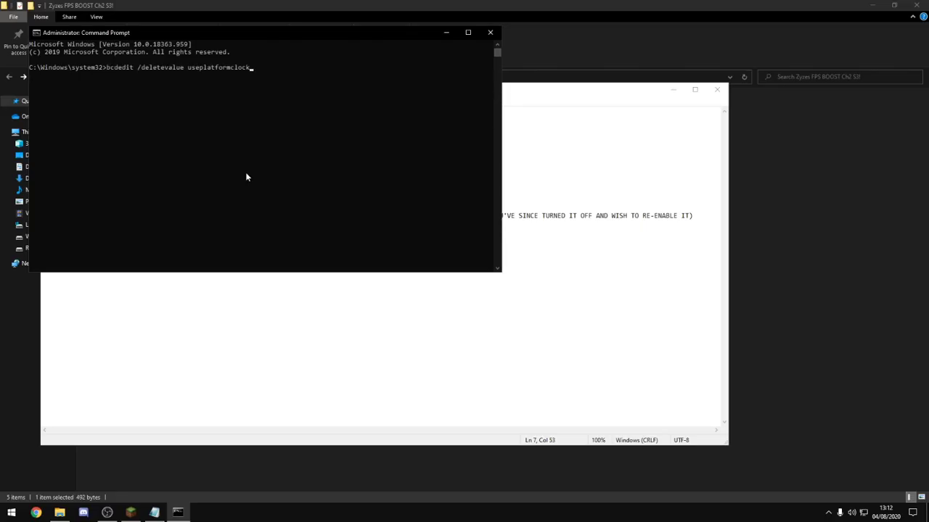
{"action": "key", "text": "Return"}
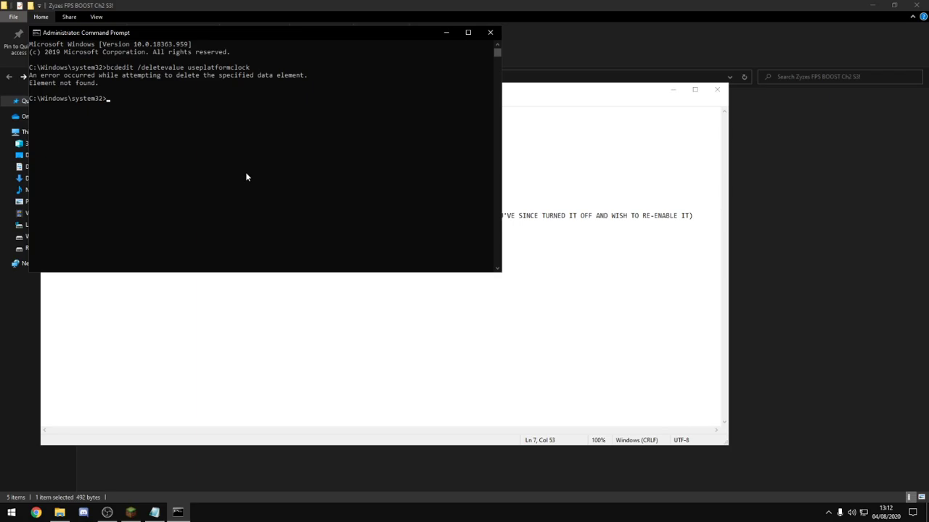
Close the Command Prompt window and open Launch Options.txt
{"action": "key", "text": "alt+Tab"}
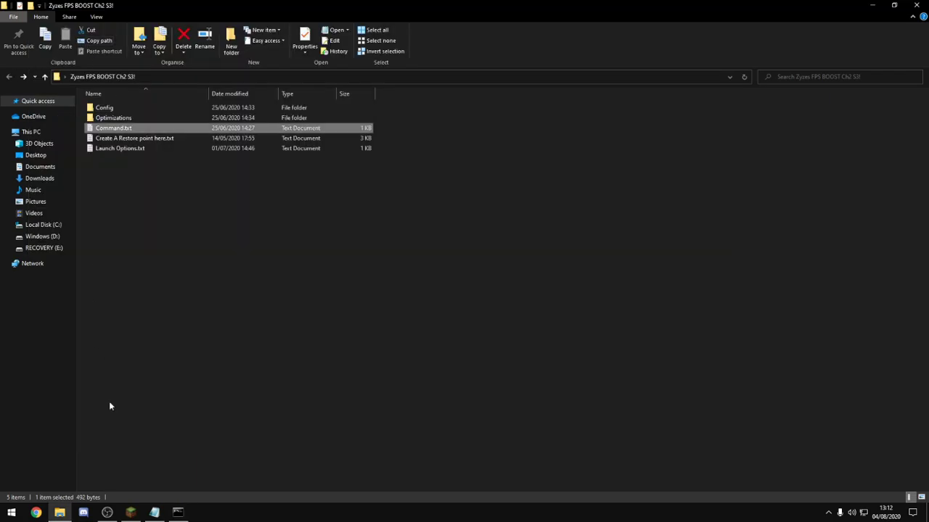
{"action": "left_click", "coordinate": [177, 513]}
{"action": "left_click", "coordinate": [490, 32]}
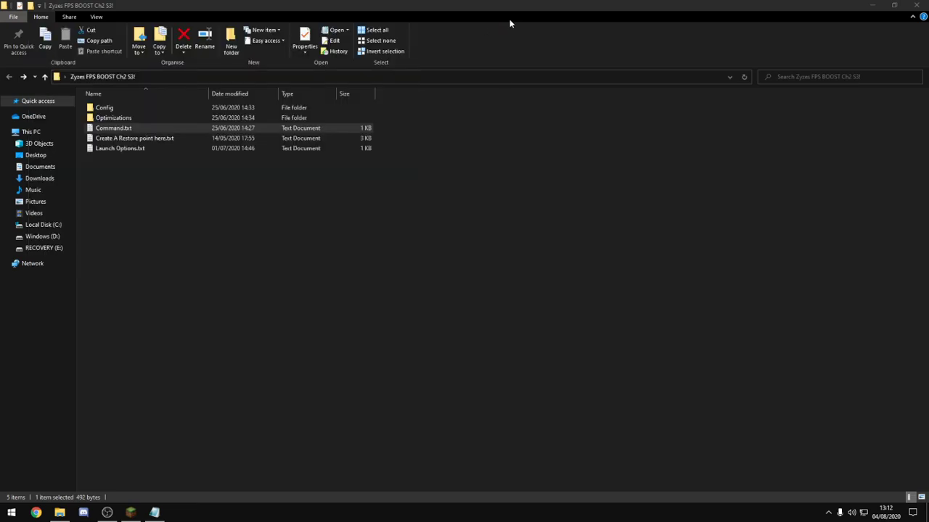
{"action": "double_click", "coordinate": [146, 148]}
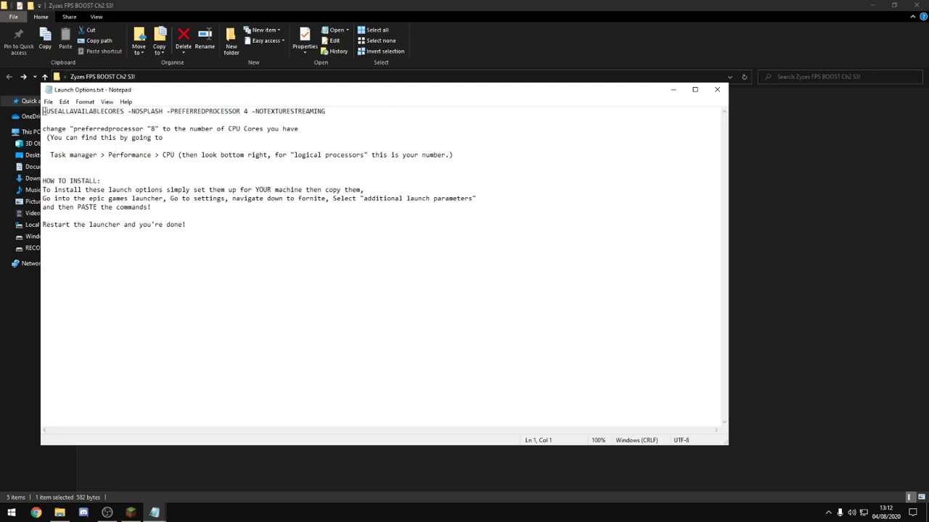
Confirm Task Manager's CPU shows 4 logical processors, matching -PREFERREDPROCESSOR 4, then select the launch line
{"action": "left_click_drag", "start_coordinate": [43, 111], "coordinate": [254, 112]}
{"action": "left_click", "coordinate": [276, 120]}
{"action": "right_click", "coordinate": [434, 512]}
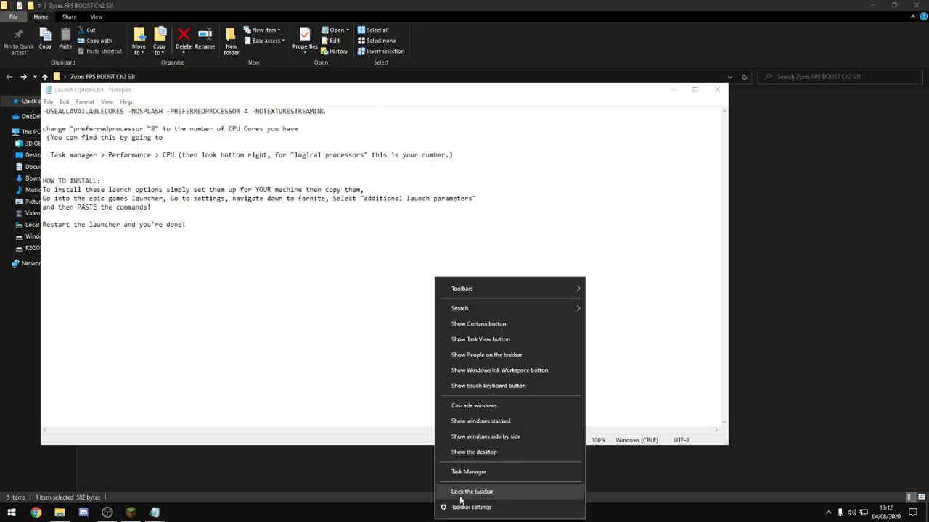
{"action": "left_click", "coordinate": [501, 465]}
{"action": "left_click", "coordinate": [327, 111]}
{"action": "left_click_drag", "start_coordinate": [327, 111], "coordinate": [244, 111]}
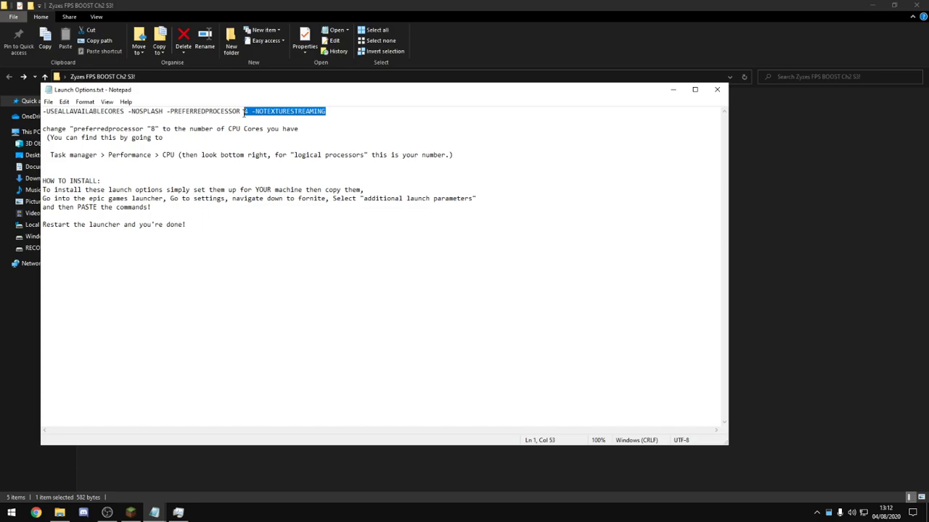
{"action": "left_click", "coordinate": [341, 129]}
{"action": "left_click", "coordinate": [178, 512]}
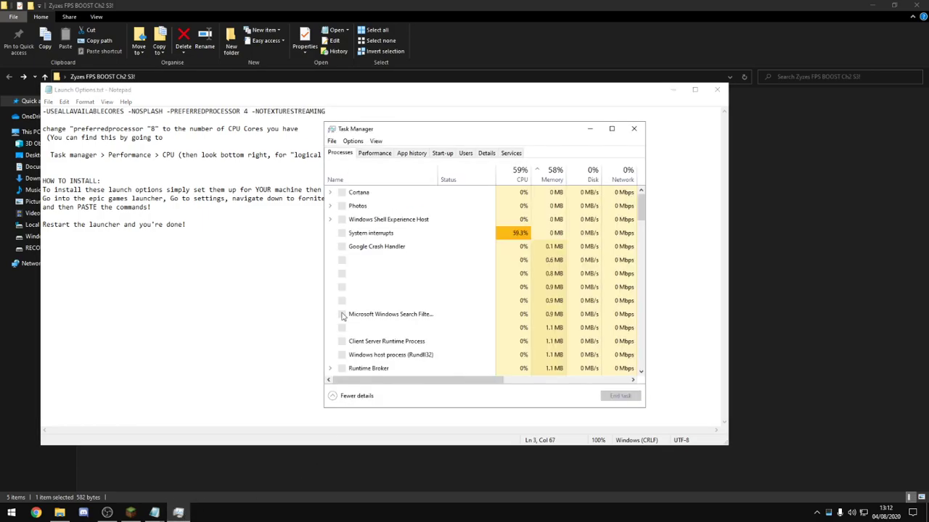
{"action": "left_click", "coordinate": [374, 153]}
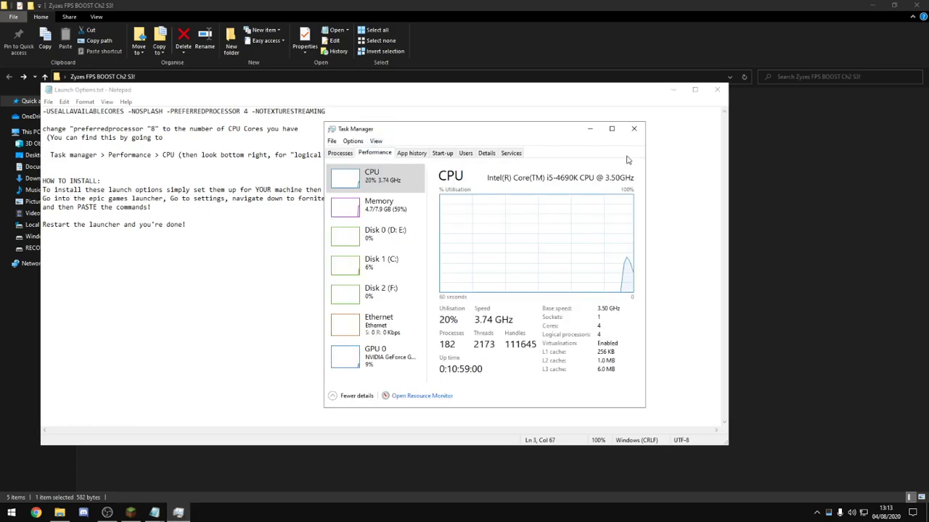
{"action": "left_click", "coordinate": [633, 128]}
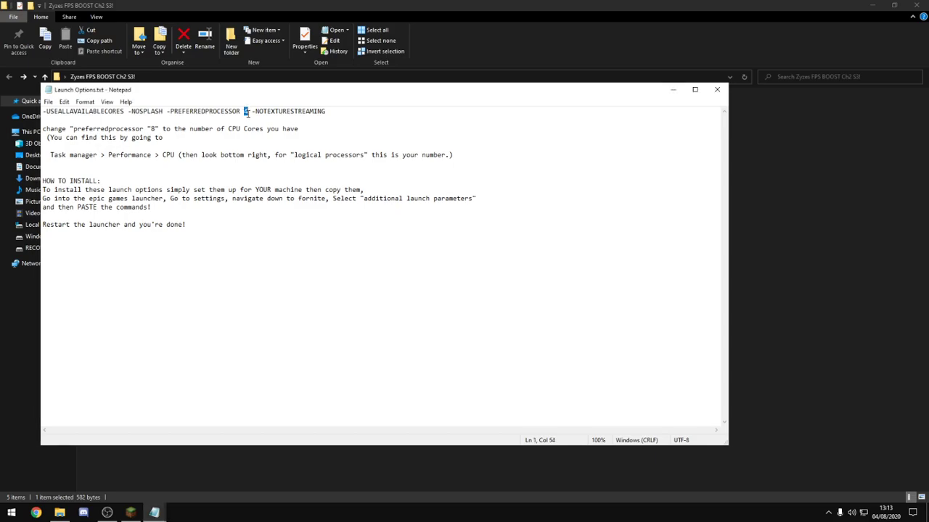
{"action": "left_click_drag", "start_coordinate": [332, 112], "coordinate": [43, 114]}
{"action": "key", "text": "ctrl+c"}
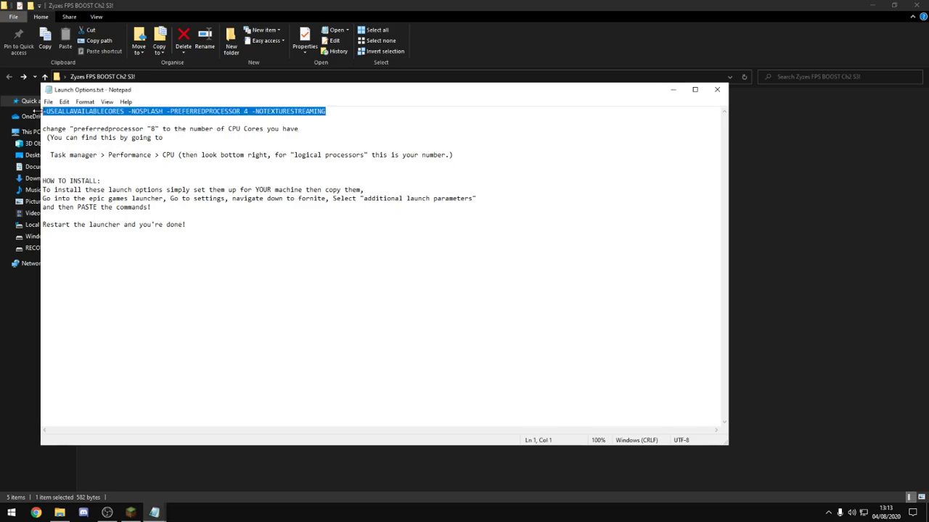
Minimize Notepad and launch Epic Games Launcher by searching 'epic' in the Start menu
{"action": "left_click", "coordinate": [694, 89]}
{"action": "left_click", "coordinate": [871, 5]}
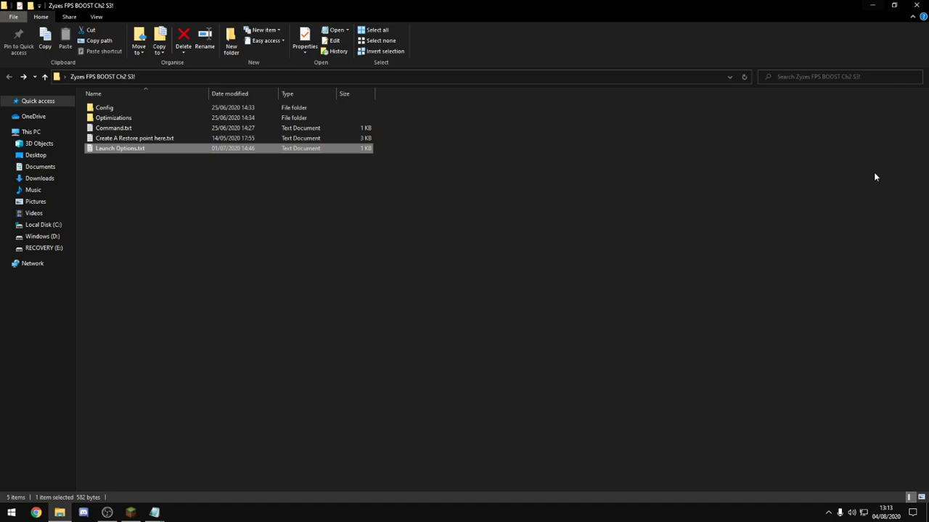
{"action": "left_click", "coordinate": [828, 512]}
{"action": "key", "text": "super"}
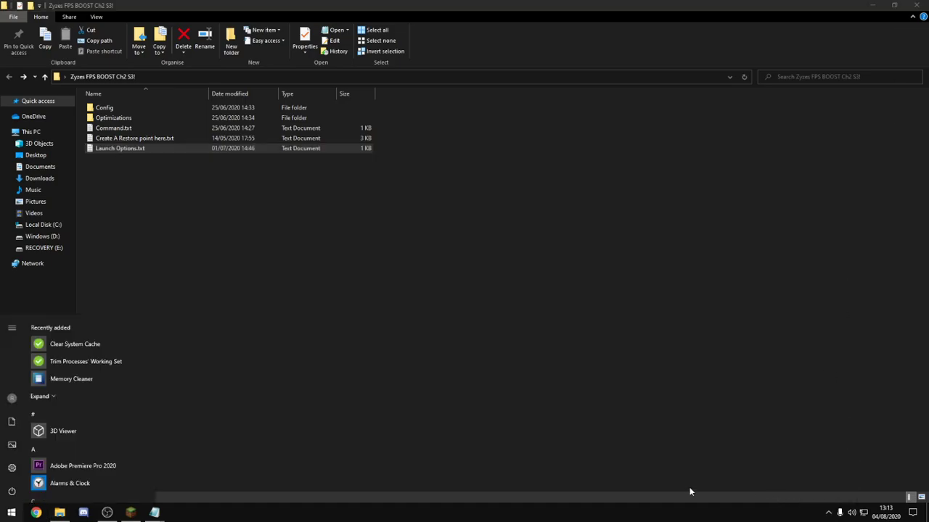
{"action": "type", "text": "epic"}
{"action": "key", "text": "Return"}
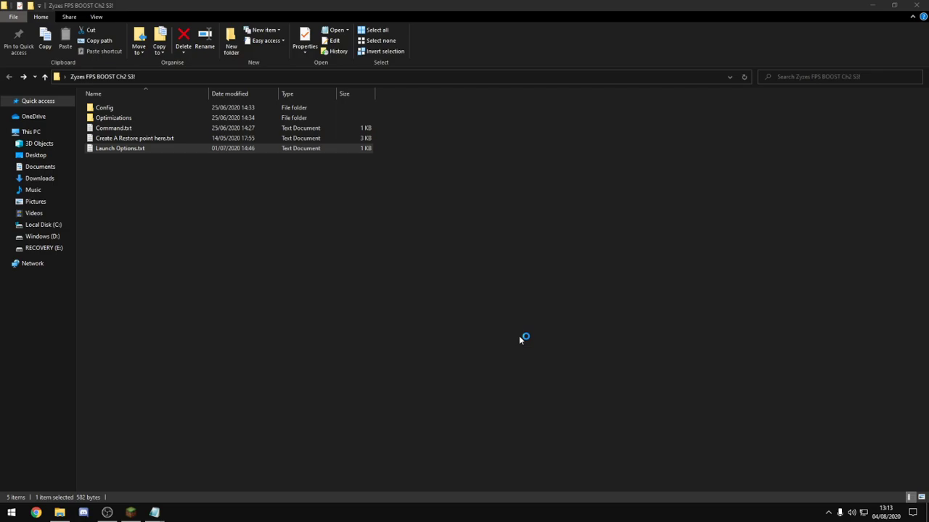
Minimize OBS and open the Epic Games Launcher from the system tray
{"action": "left_click", "coordinate": [106, 512]}
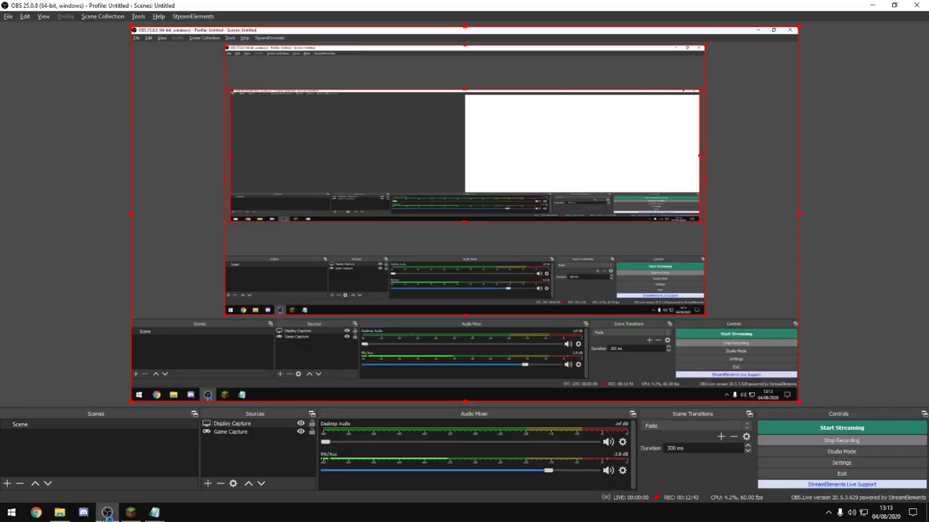
{"action": "left_click", "coordinate": [870, 5]}
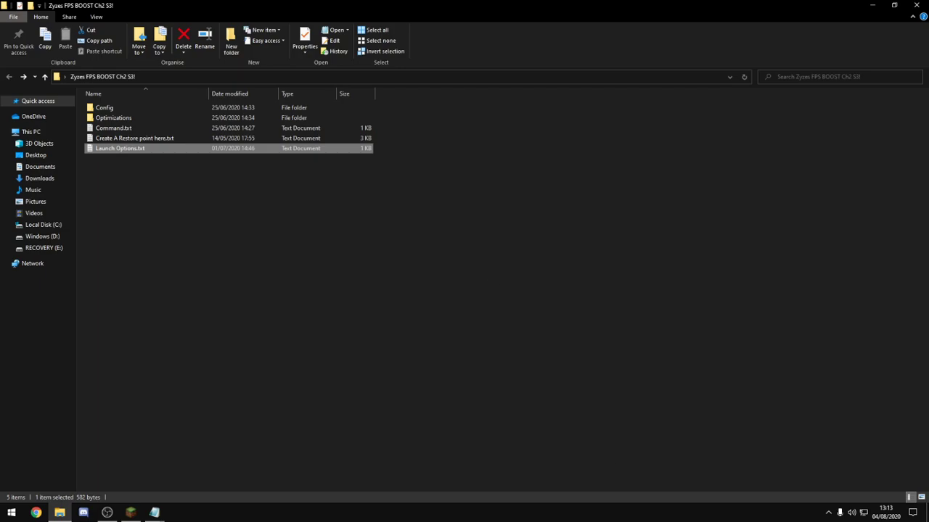
{"action": "left_click", "coordinate": [831, 512]}
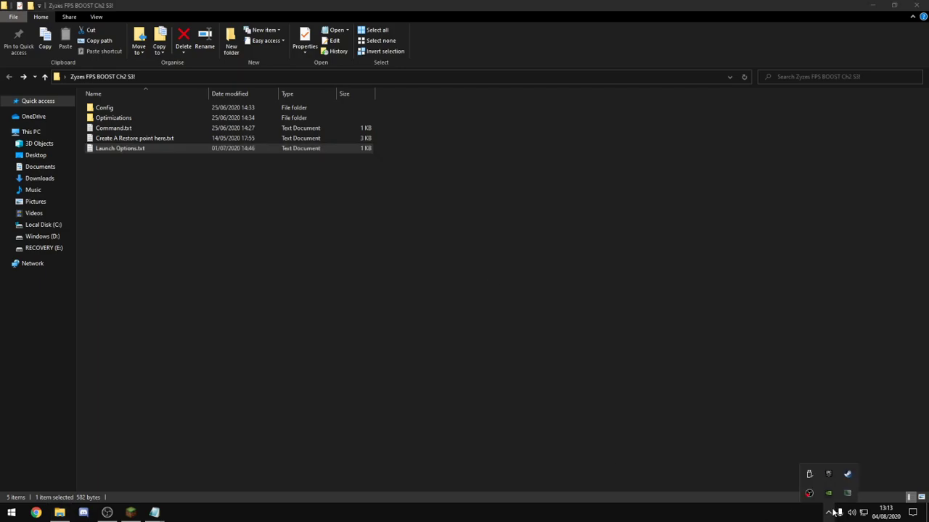
{"action": "left_click", "coordinate": [809, 493]}
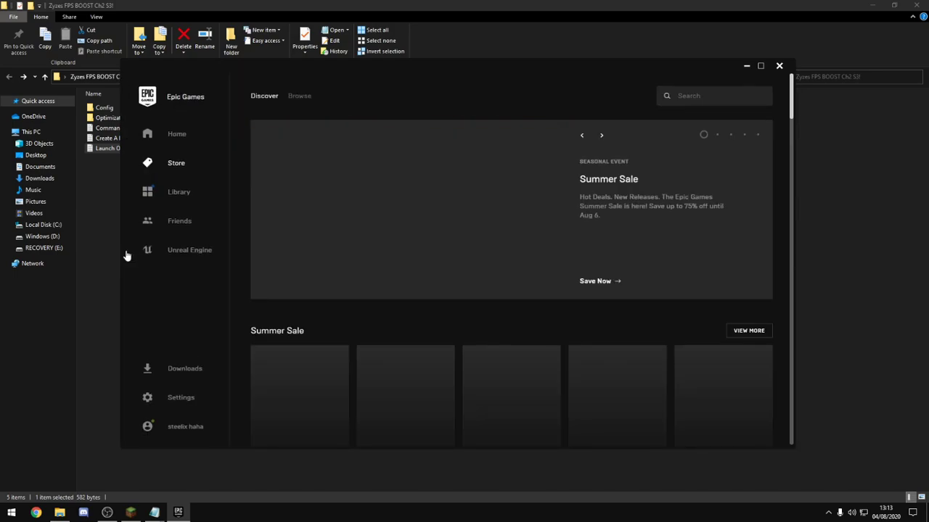
In launcher Settings, expand FORTNITE and enable Additional Command Line Arguments
{"action": "left_click", "coordinate": [179, 203]}
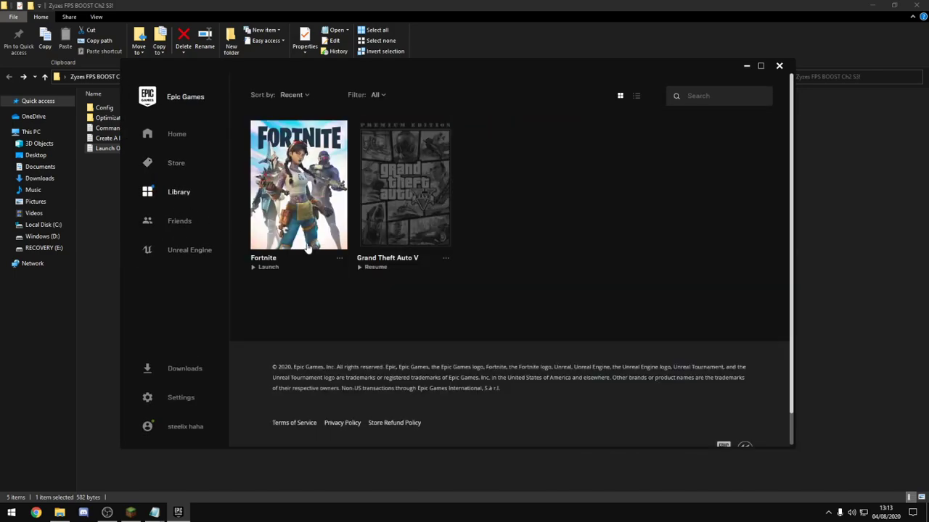
{"action": "left_click", "coordinate": [168, 401]}
{"action": "scroll", "coordinate": [226, 299], "scroll_direction": "down", "scroll_amount": 10}
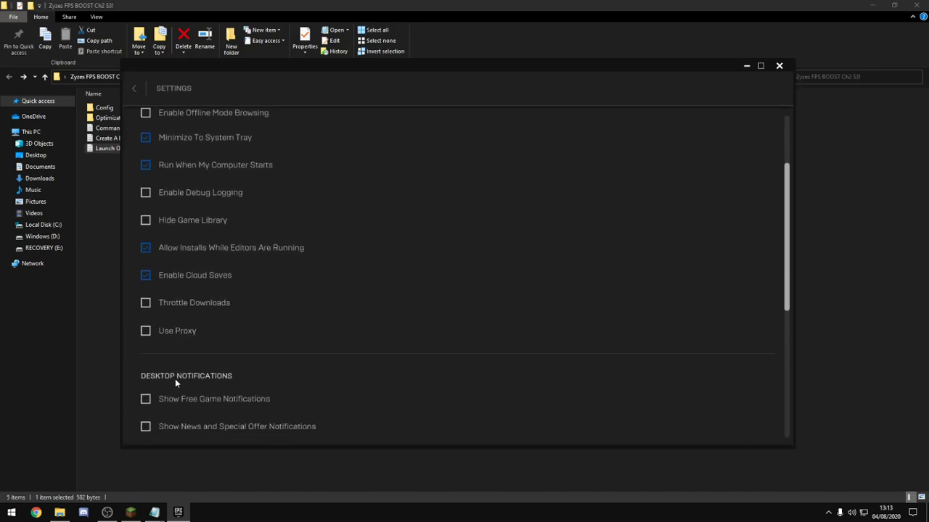
{"action": "left_click", "coordinate": [168, 381]}
{"action": "scroll", "coordinate": [208, 343], "scroll_direction": "down", "scroll_amount": 2}
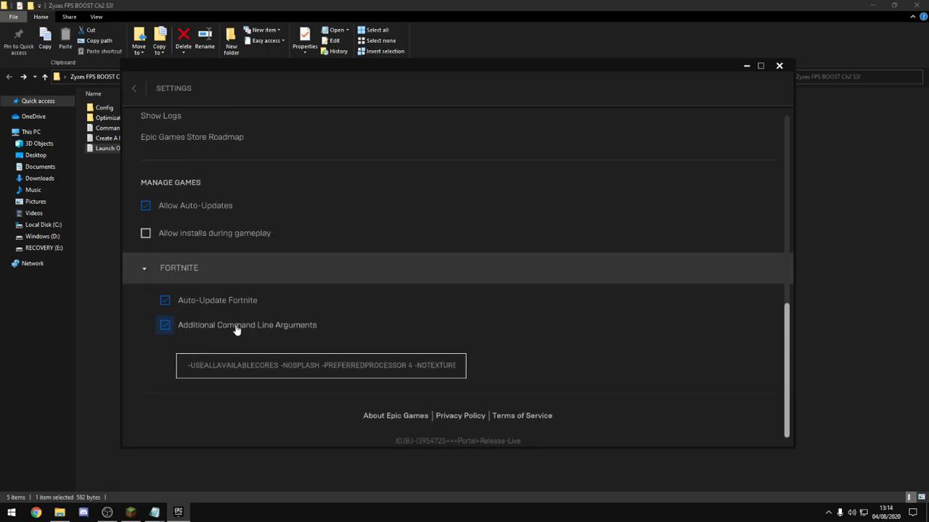
{"action": "left_click", "coordinate": [281, 326]}
{"action": "left_click", "coordinate": [211, 379]}
Paste -USEALLAVAILABLECORES -NOSPLASH -PREFERREDPROCESSOR 4 -NOTEXTURESTREAMING as the arguments, then close the launcher
{"action": "left_click_drag", "start_coordinate": [452, 362], "coordinate": [168, 375]}
{"action": "type", "text": "ESTREAMING"}
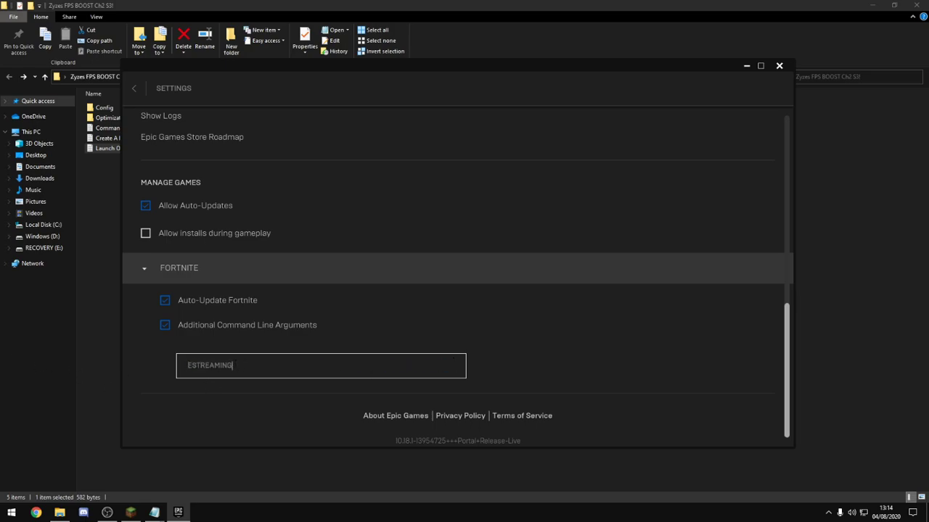
{"action": "key", "text": "ctrl+a"}
{"action": "key", "text": "BackSpace"}
{"action": "key", "text": "ctrl+v"}
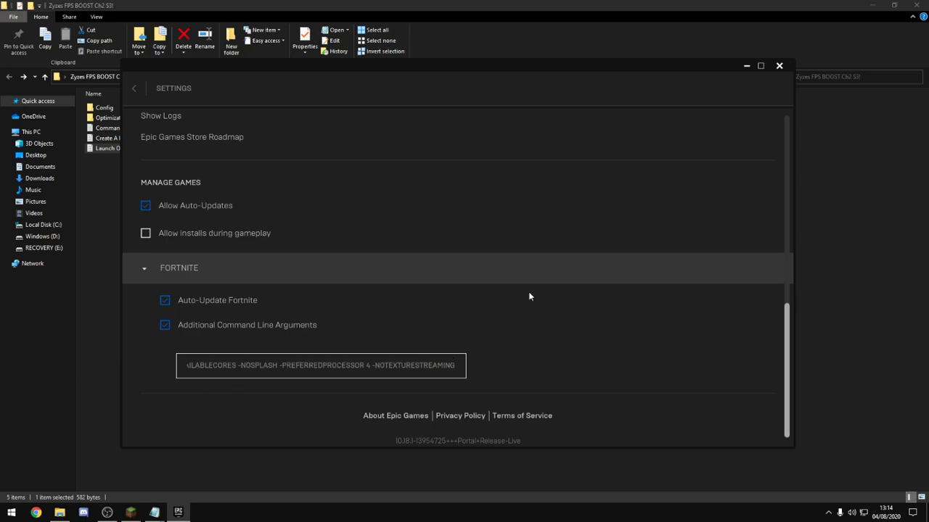
{"action": "scroll", "coordinate": [145, 210], "scroll_direction": "up", "scroll_amount": 3}
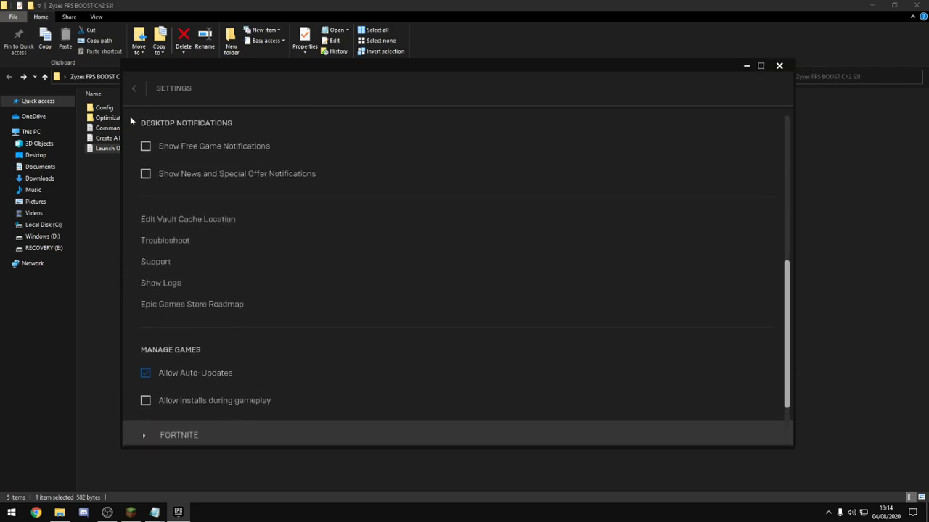
{"action": "left_click", "coordinate": [134, 88]}
{"action": "left_click", "coordinate": [780, 66]}
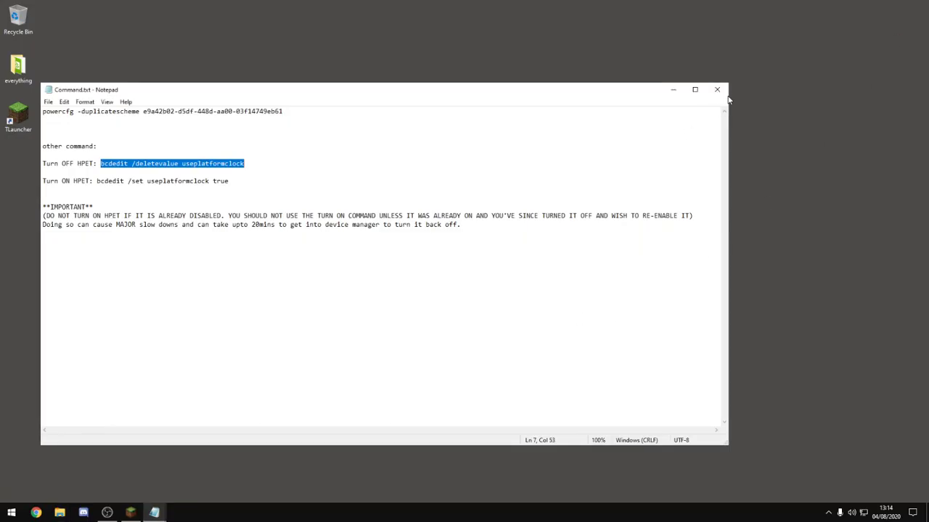
Move the Zyzes FPS BOOST Ch2 S3! folder to the left icon column, launch Chrome, and restore Notepad
{"action": "left_click", "coordinate": [717, 89]}
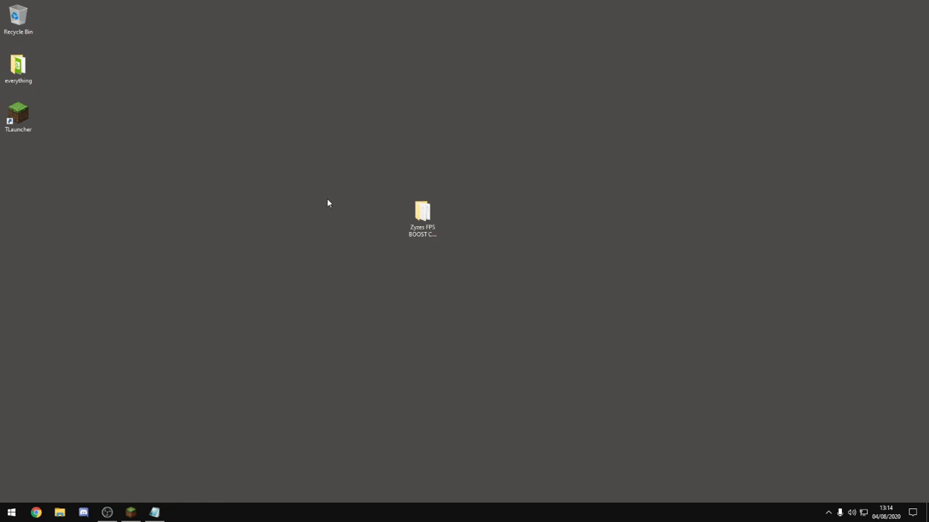
{"action": "left_click_drag", "start_coordinate": [424, 218], "coordinate": [314, 172]}
{"action": "left_click", "coordinate": [229, 171]}
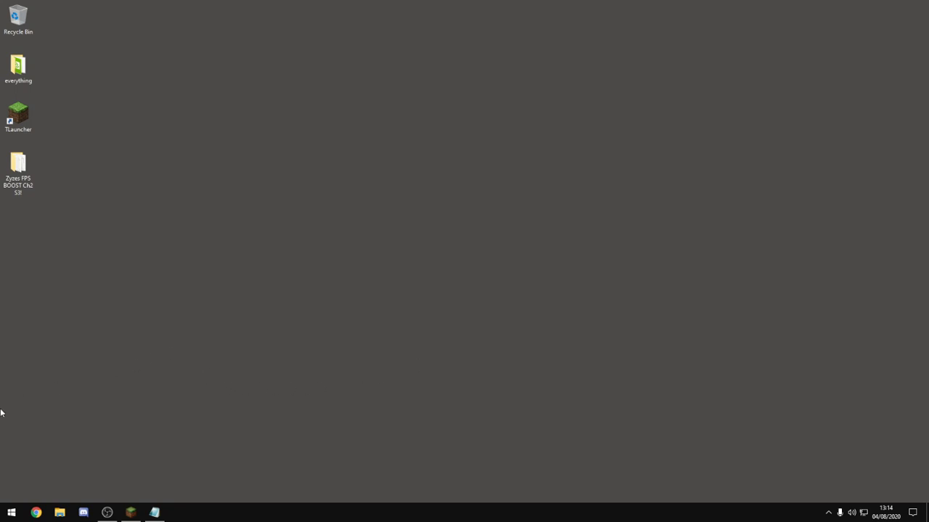
{"action": "left_click", "coordinate": [35, 512]}
{"action": "left_click", "coordinate": [155, 513]}
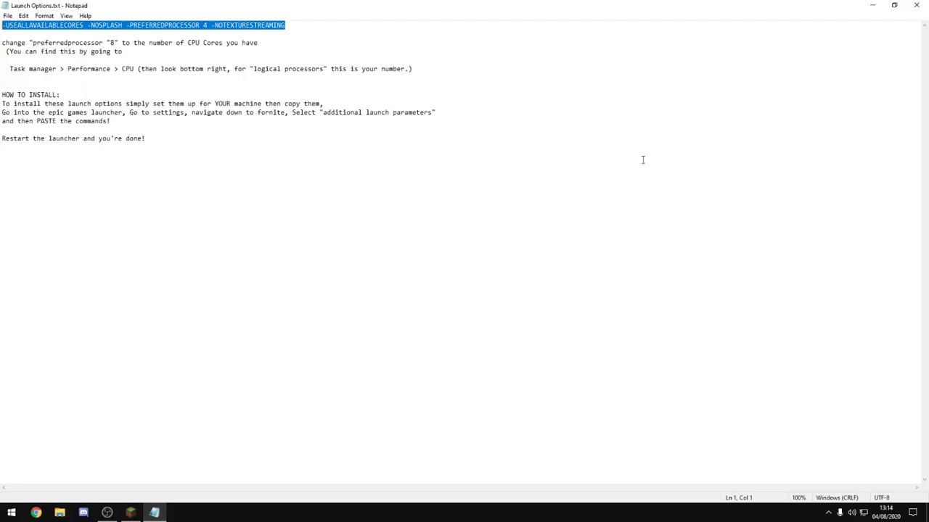